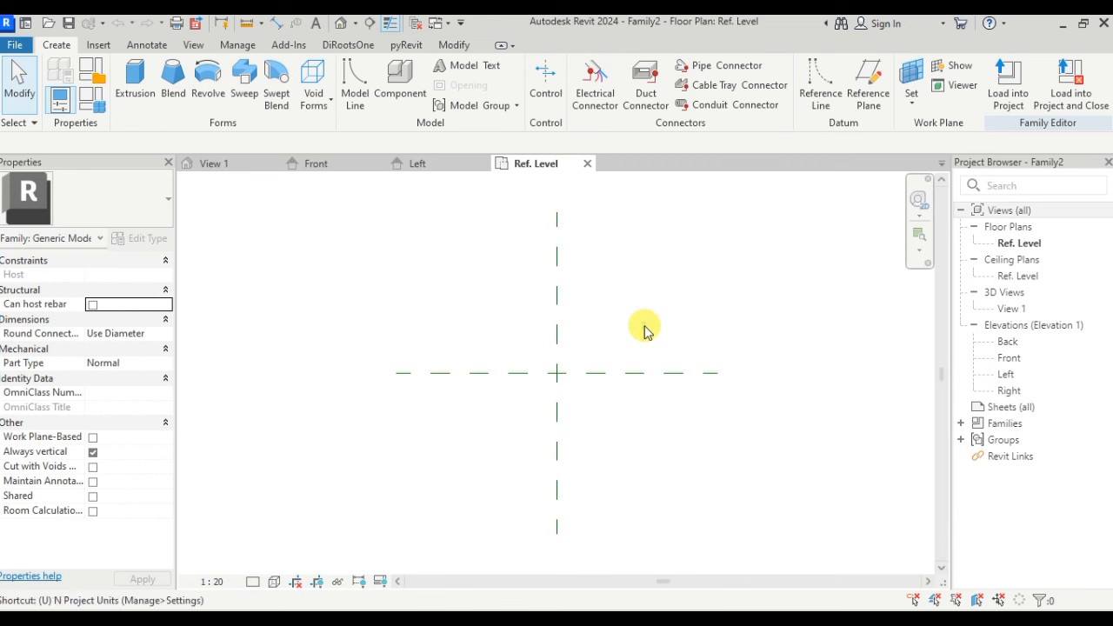
Check the unit formats of the family in the Project Units settings.
key("n")
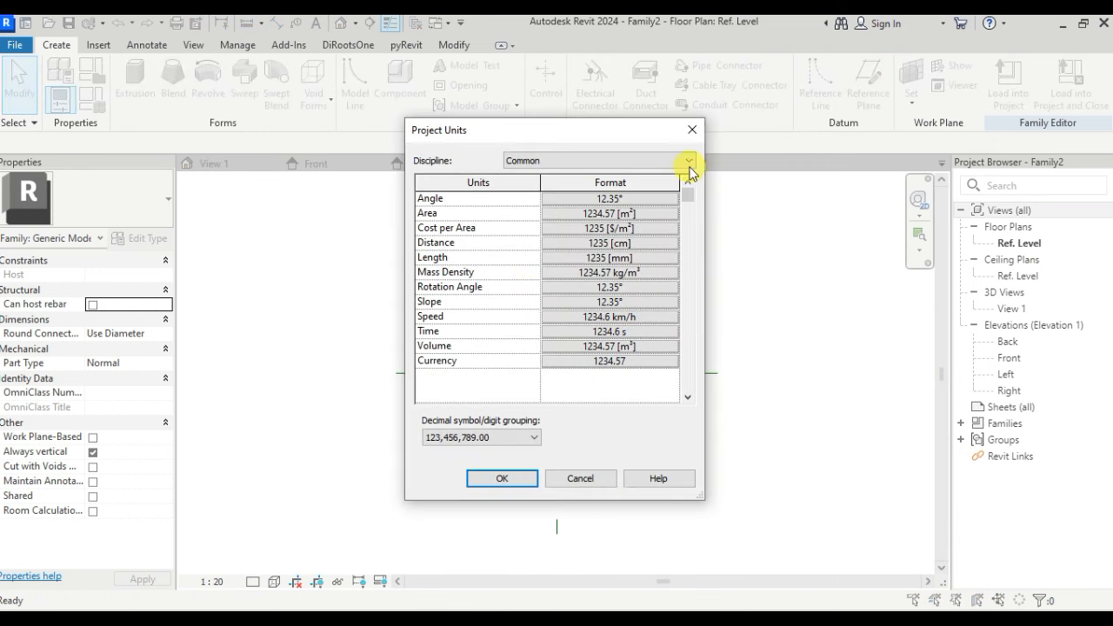
left_click(691, 131)
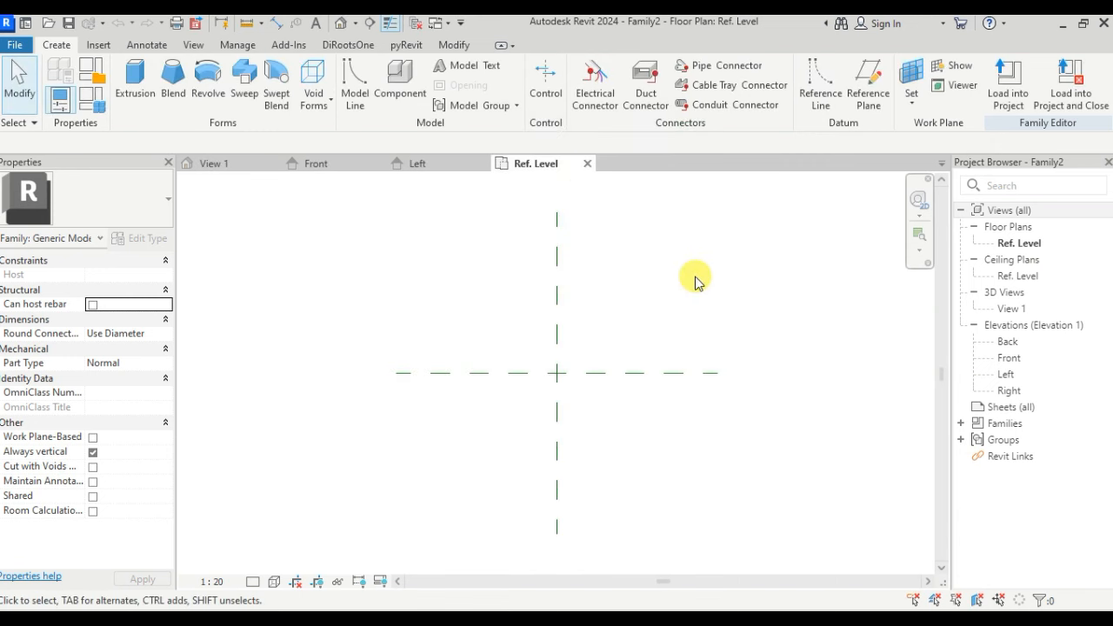
Tile the open views and draw two horizontal reference planes in the Ref. Level plan, one above and one about 700 mm below the center plane.
key("t")
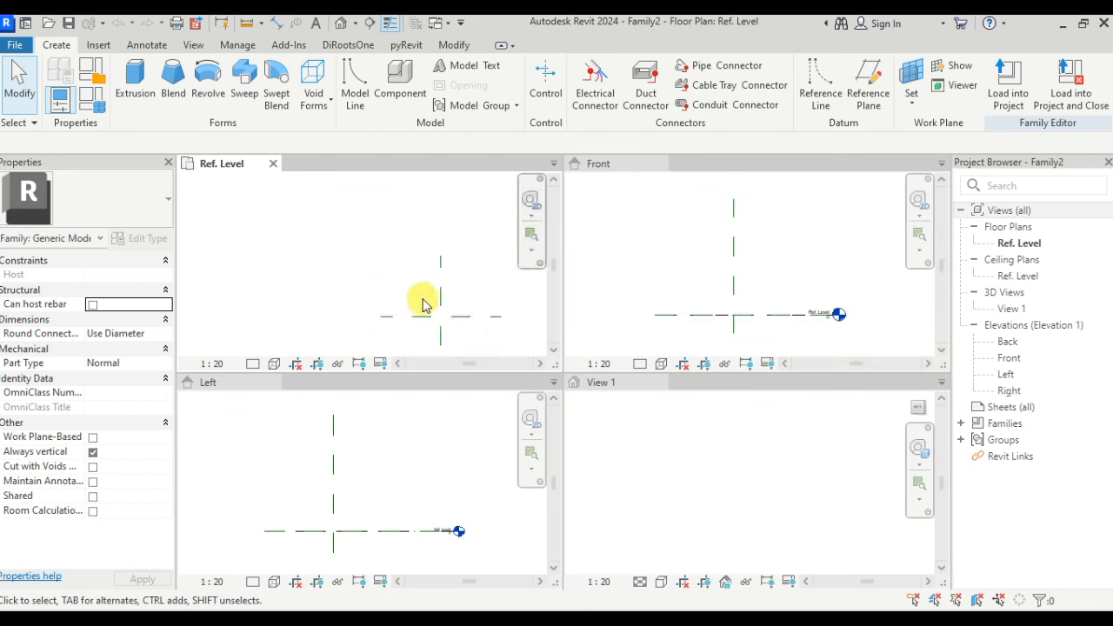
middle_click_drag(352, 227, 411, 290)
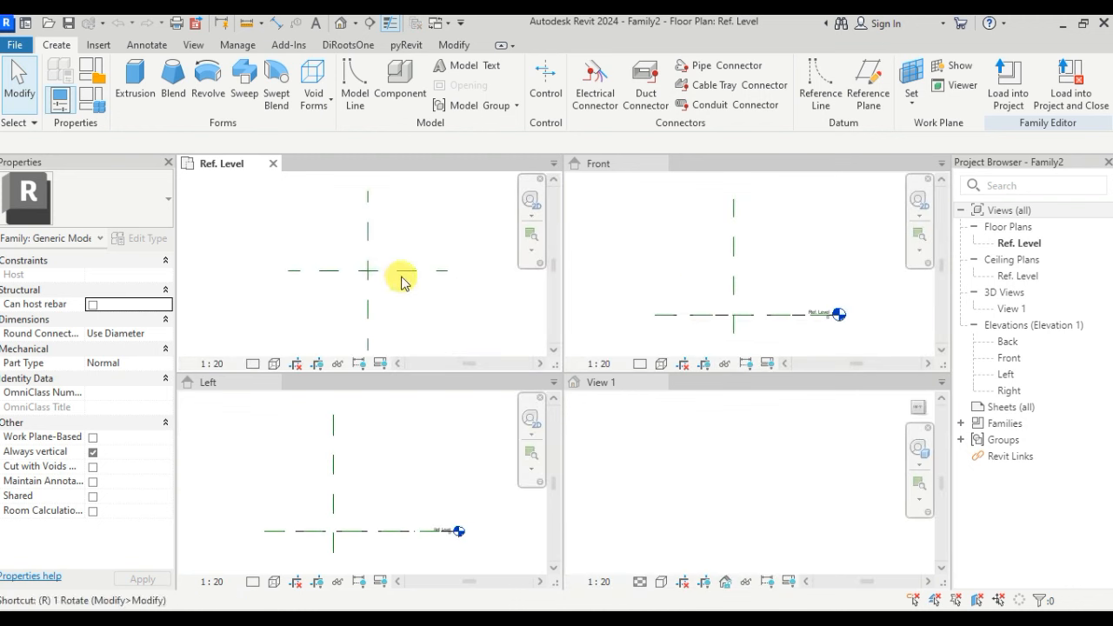
key("p")
left_click(320, 247)
left_click(454, 246)
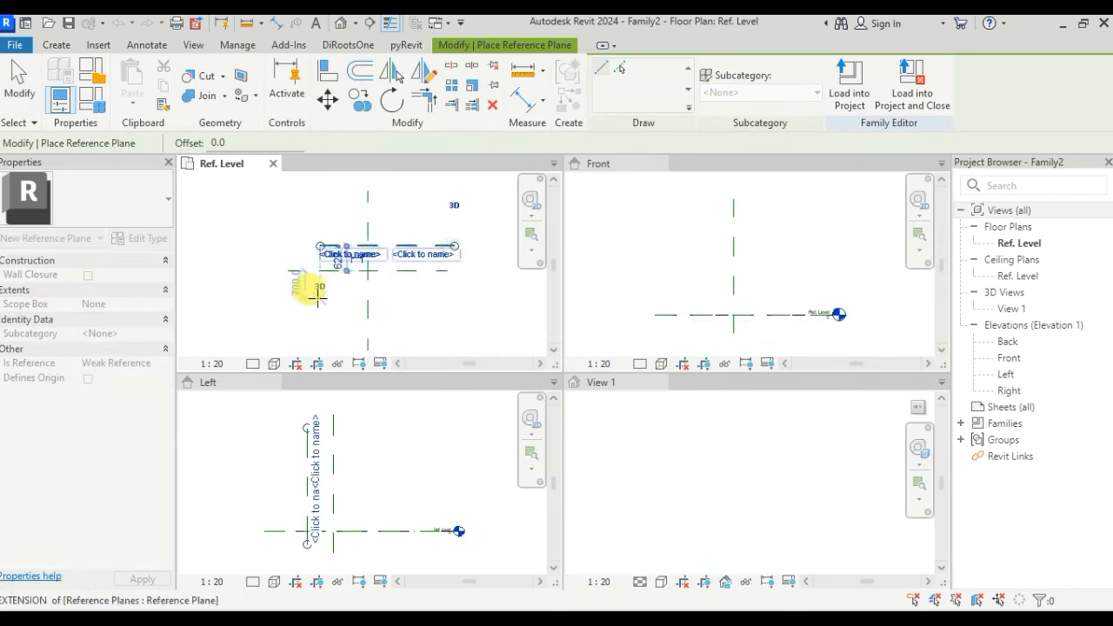
left_click(318, 296)
left_click(459, 298)
key("Escape")
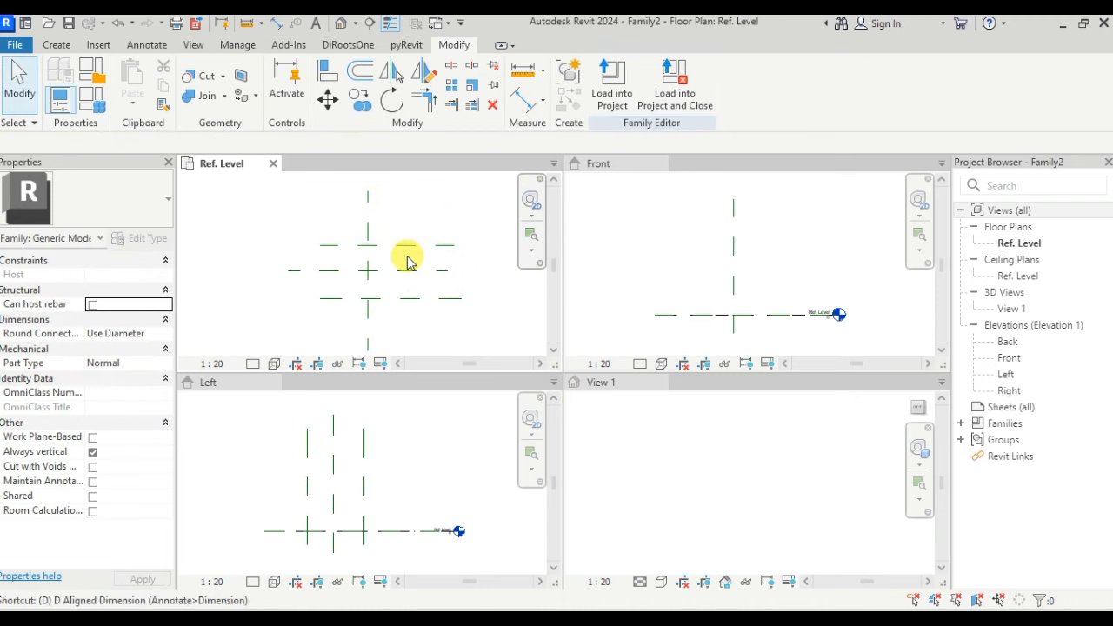
Add an aligned dimension across the three horizontal reference planes and set its segments to equal spacing (EQ).
key("i")
left_click(409, 247)
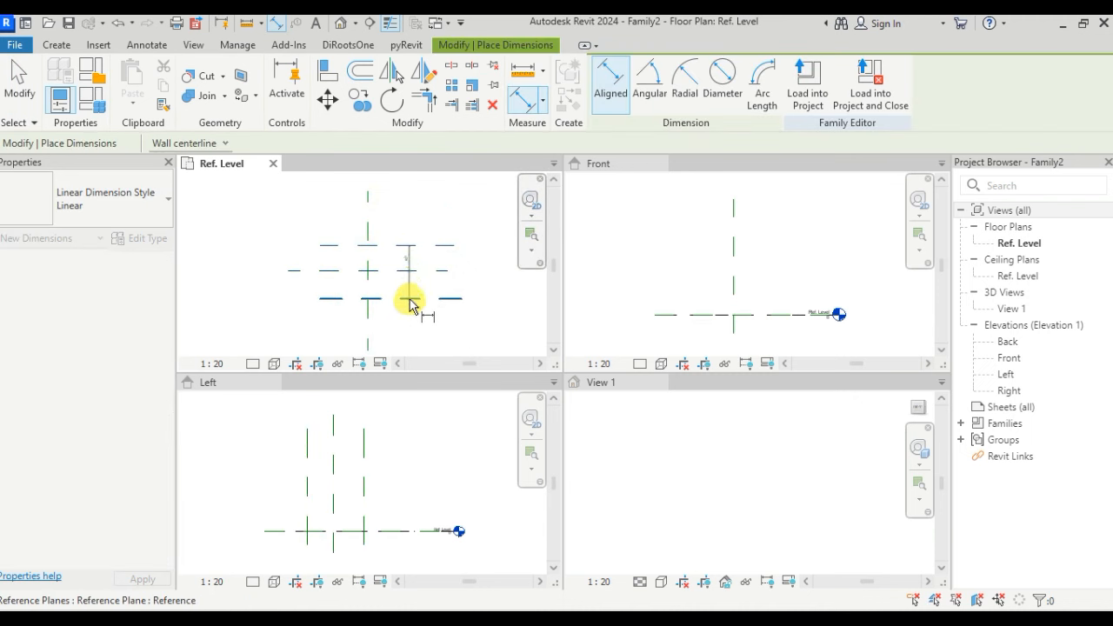
left_click(409, 299)
scroll(450, 293, "up", 2)
left_click(469, 284)
left_click(485, 262)
middle_click_drag(499, 284, 495, 314)
key("Escape")
key("Escape")
Add an overall aligned dimension between the two outer horizontal reference planes, outside the EQ dimension.
key("d")
key("i")
left_click(424, 243)
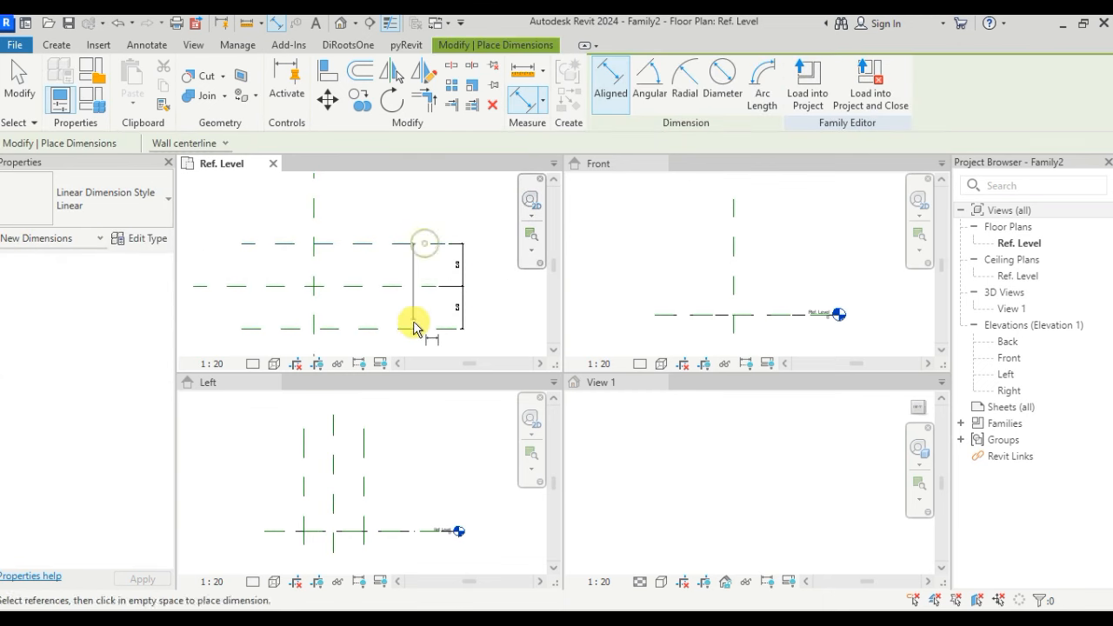
left_click(414, 328)
left_click(504, 310)
mouse_move(504, 310)
middle_mouse_down()
mouse_move(502, 323)
mouse_move(484, 317)
middle_mouse_up()
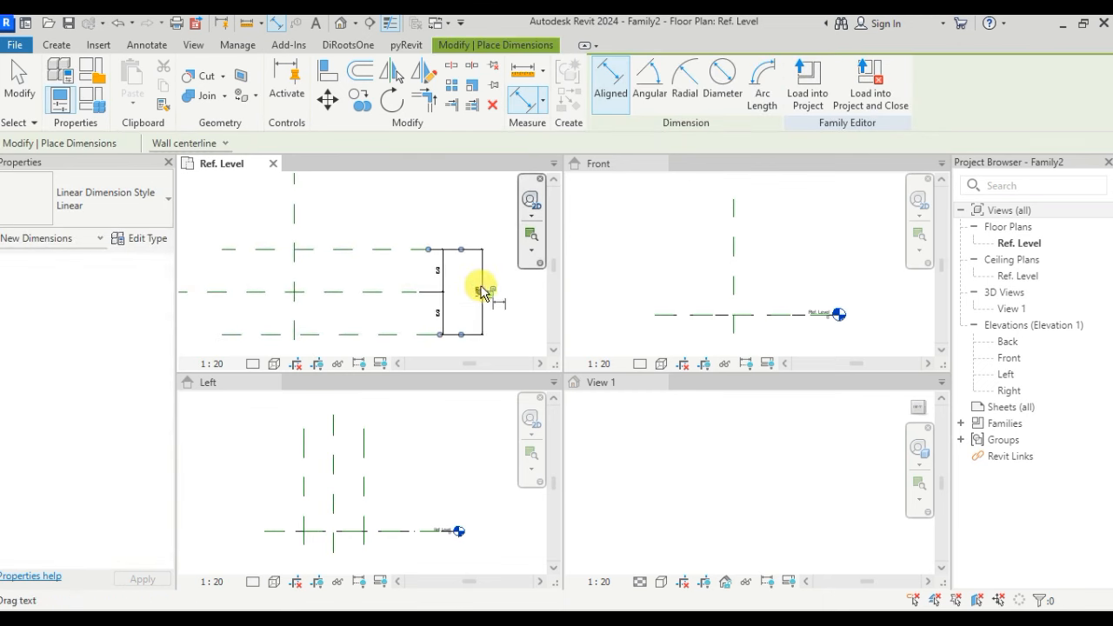
scroll(483, 293, "up", 3)
key("Escape")
key("Escape")
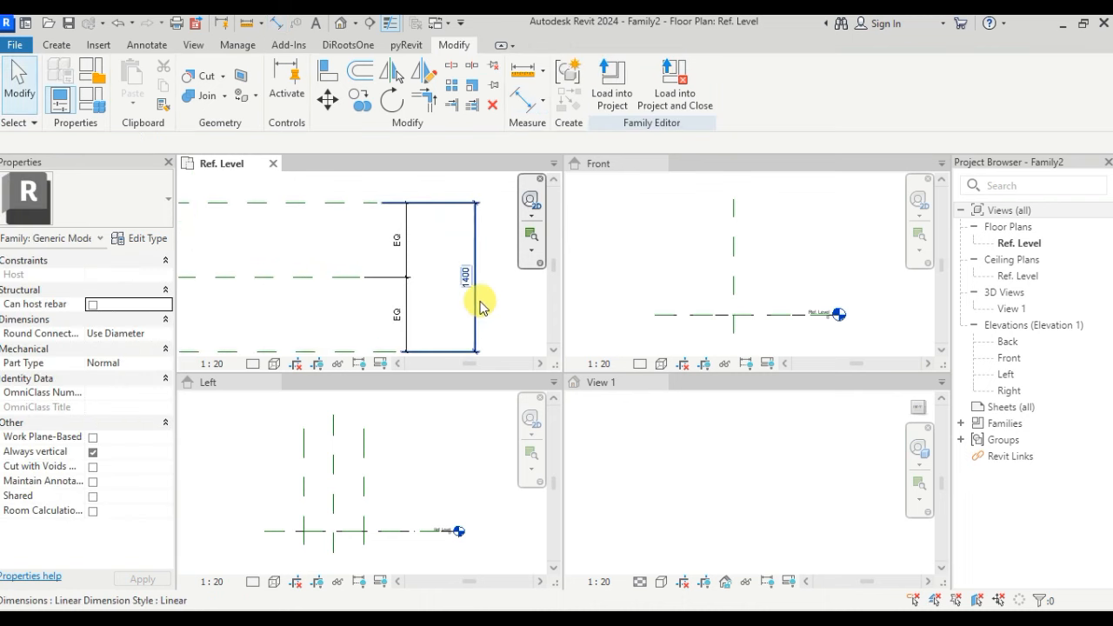
Label the overall dimension of the horizontal planes with a new instance family parameter named width.
left_click(473, 294)
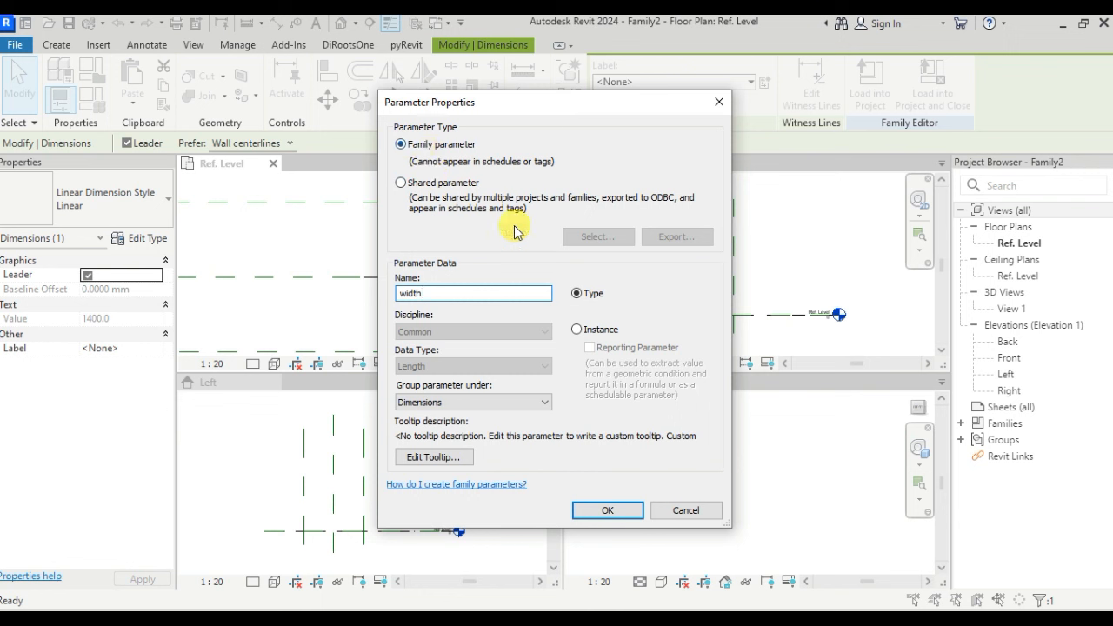
left_click(599, 333)
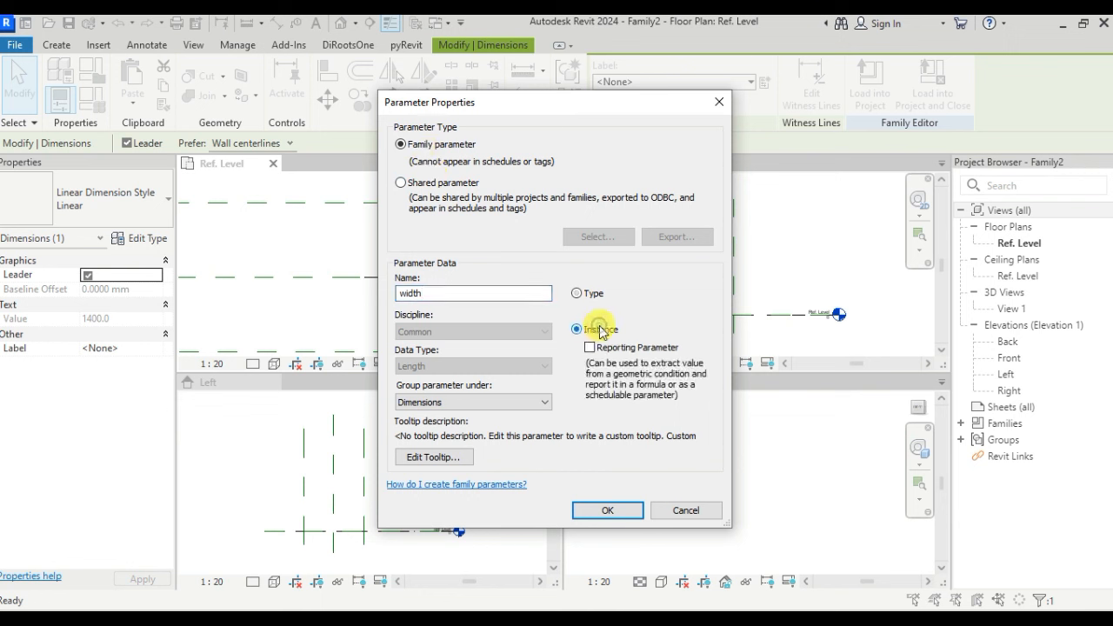
left_click(596, 516)
scroll(427, 323, "down", 4)
mouse_move(385, 308)
middle_mouse_down()
mouse_move(477, 266)
mouse_move(400, 313)
middle_mouse_up()
scroll(475, 267, "down", 2)
left_click(273, 224)
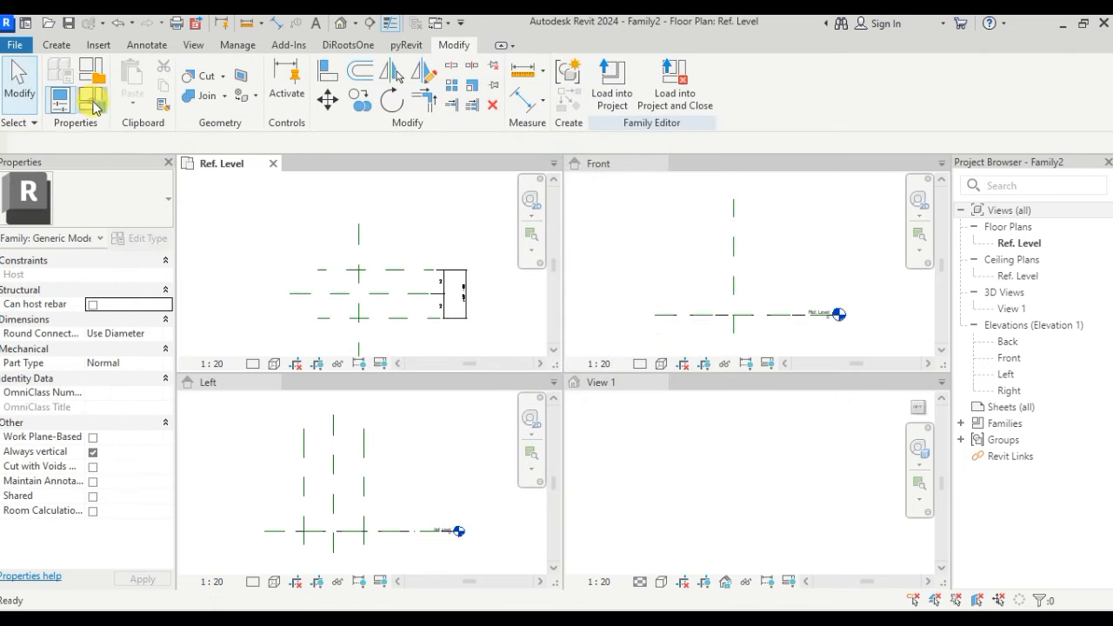
Set the width parameter to 1000 in Family Types and apply the change.
left_click(93, 105)
left_click_drag(273, 45, 988, 110)
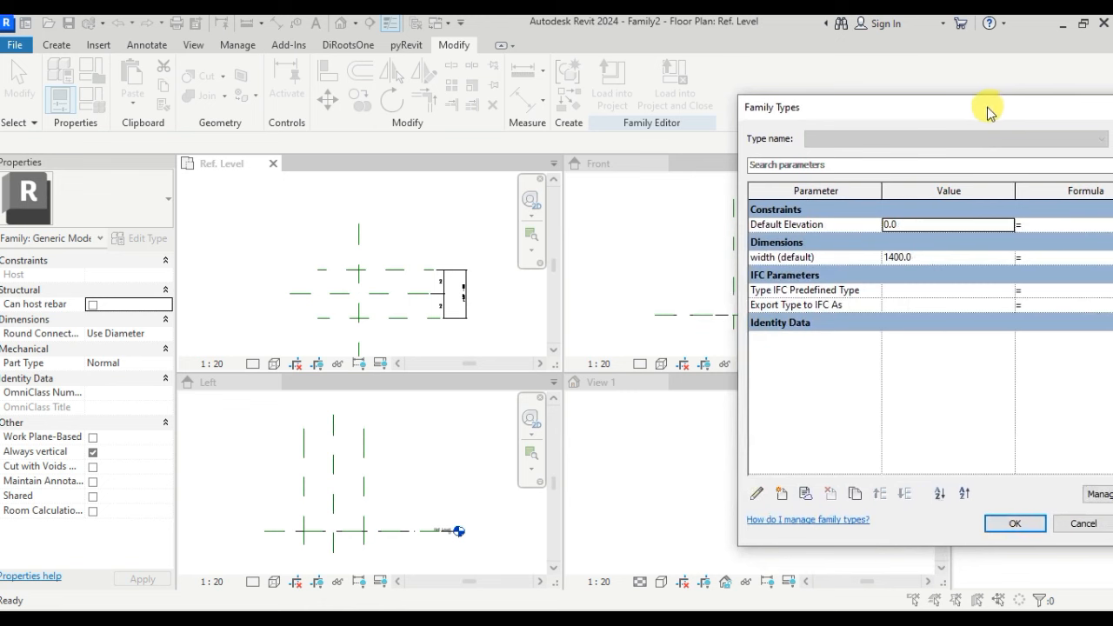
left_click(943, 258)
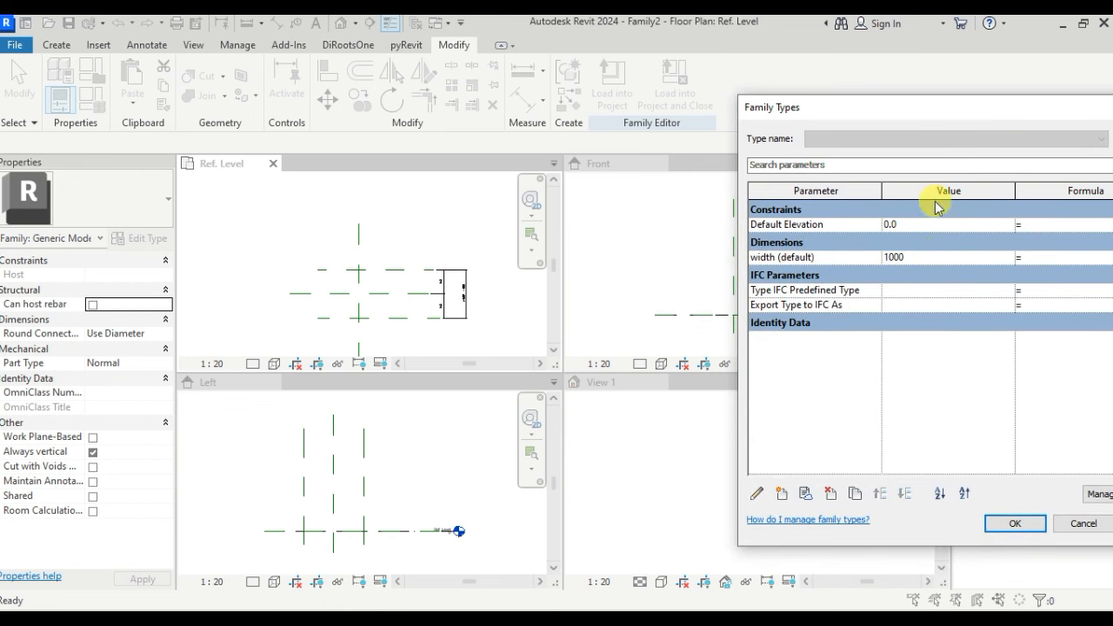
left_click_drag(904, 107, 781, 107)
left_click(1029, 504)
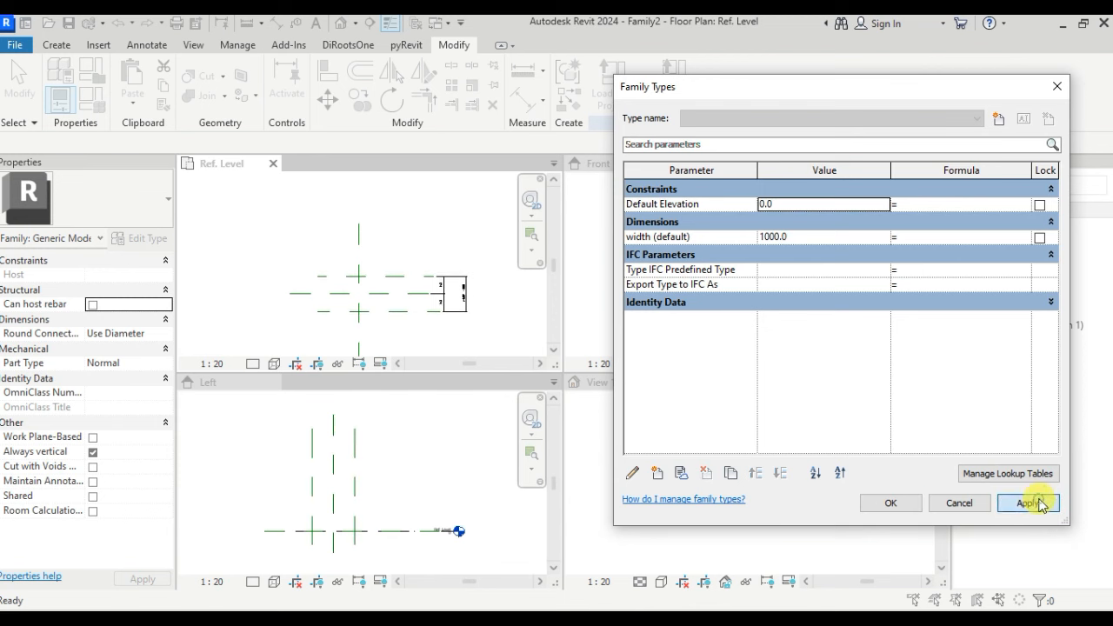
left_click(905, 506)
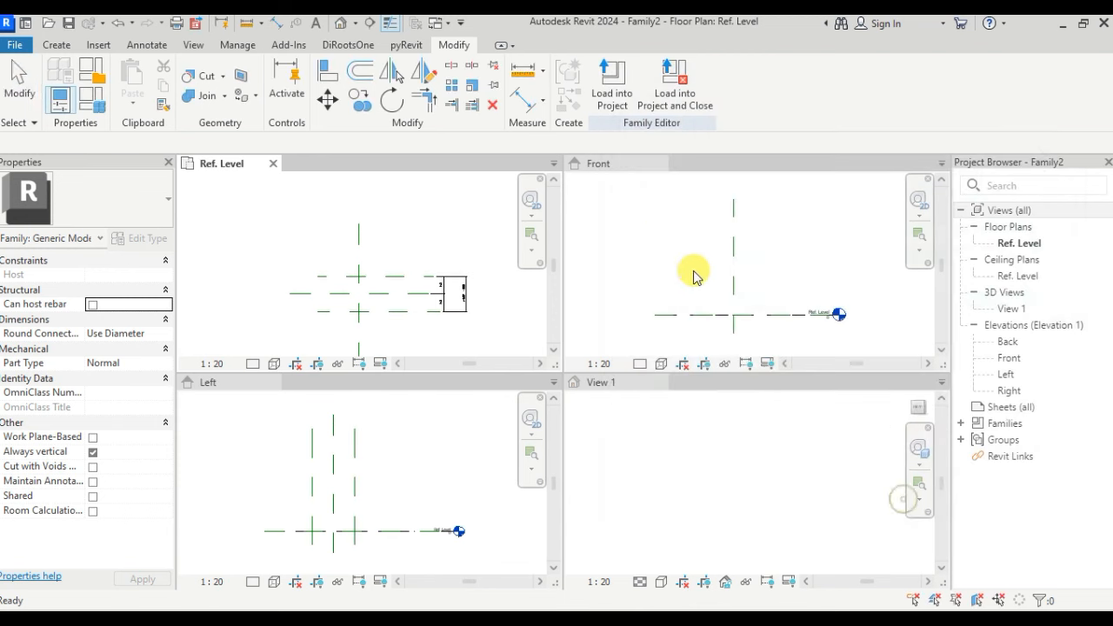
Draw two vertical reference planes in the Ref. Level plan, one on each side of the vertical center plane.
scroll(330, 232, "up", 3)
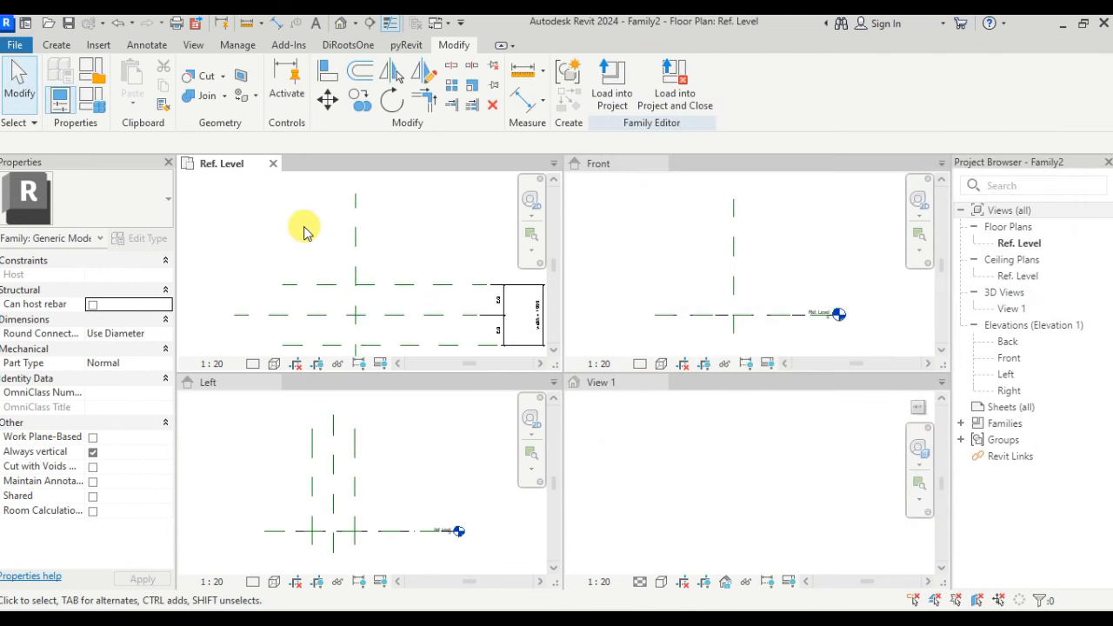
key("r")
key("p")
left_click(334, 227)
middle_click_drag(351, 315, 354, 230)
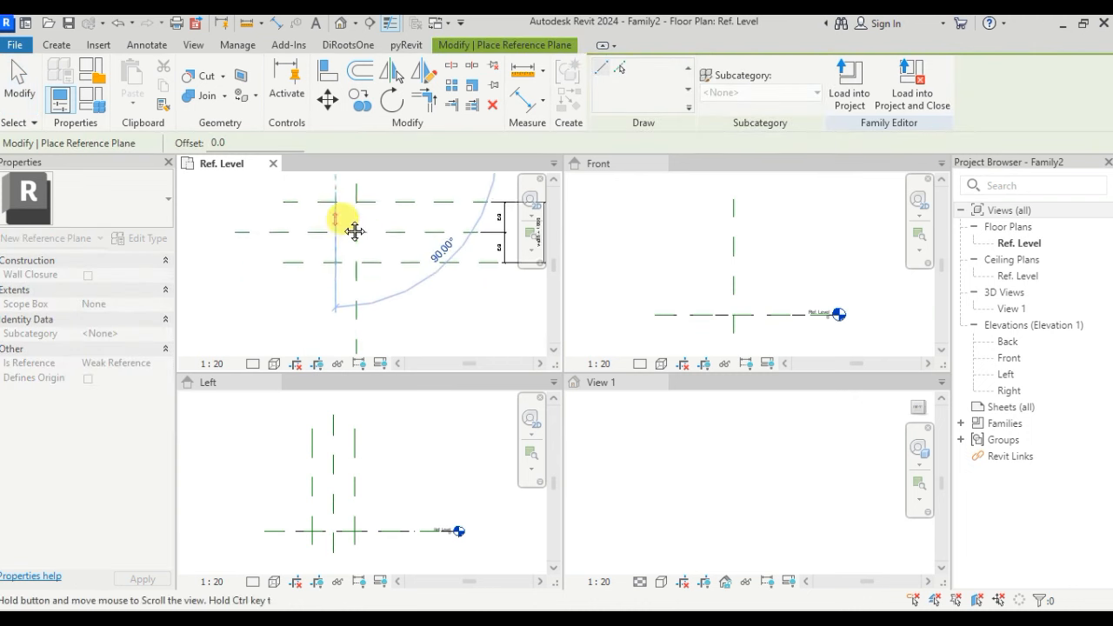
left_click(335, 298)
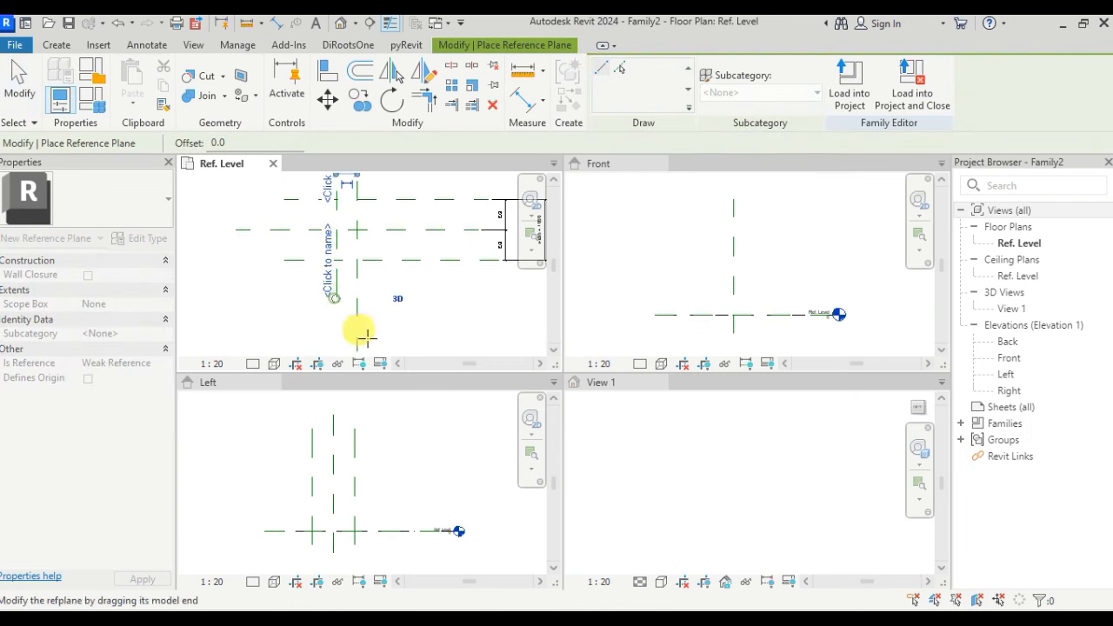
left_click(406, 299)
middle_click_drag(415, 216, 417, 320)
left_click(409, 228)
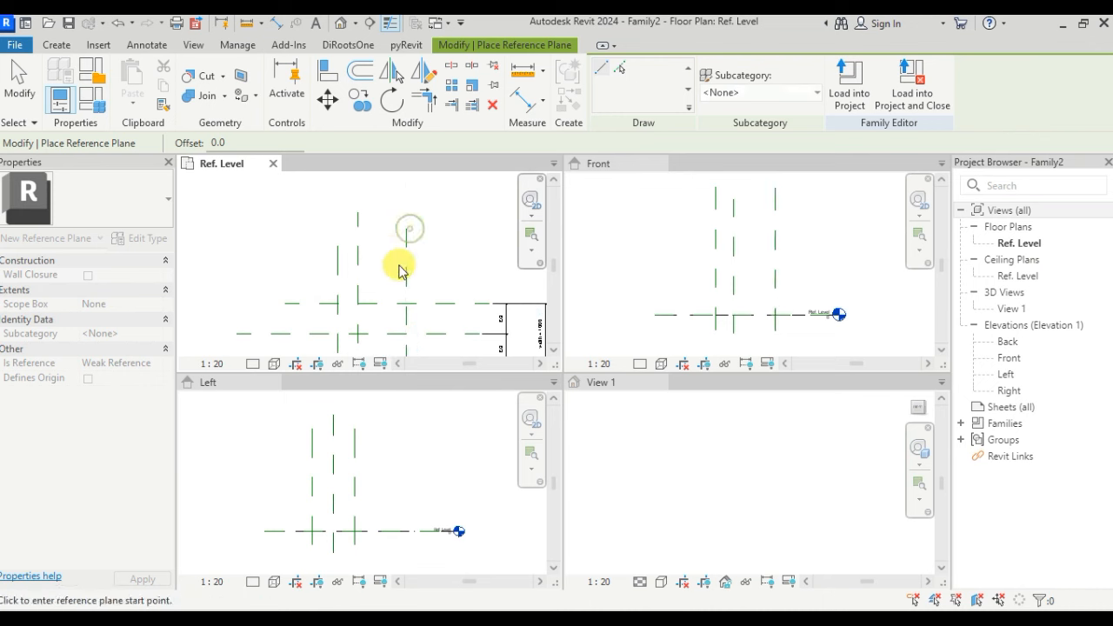
key("Escape")
Add an aligned dimension across the three vertical reference planes and set its segments to equal spacing (EQ).
key("d")
key("i")
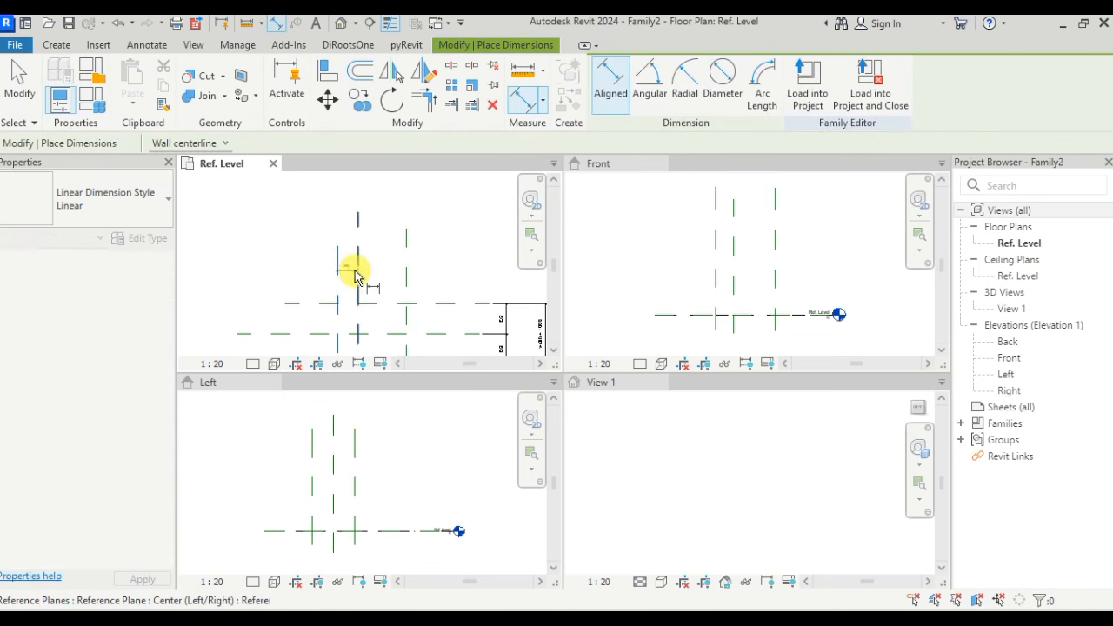
left_click(356, 272)
left_click(406, 269)
left_click(377, 287)
scroll(374, 274, "up", 2)
left_click(370, 266)
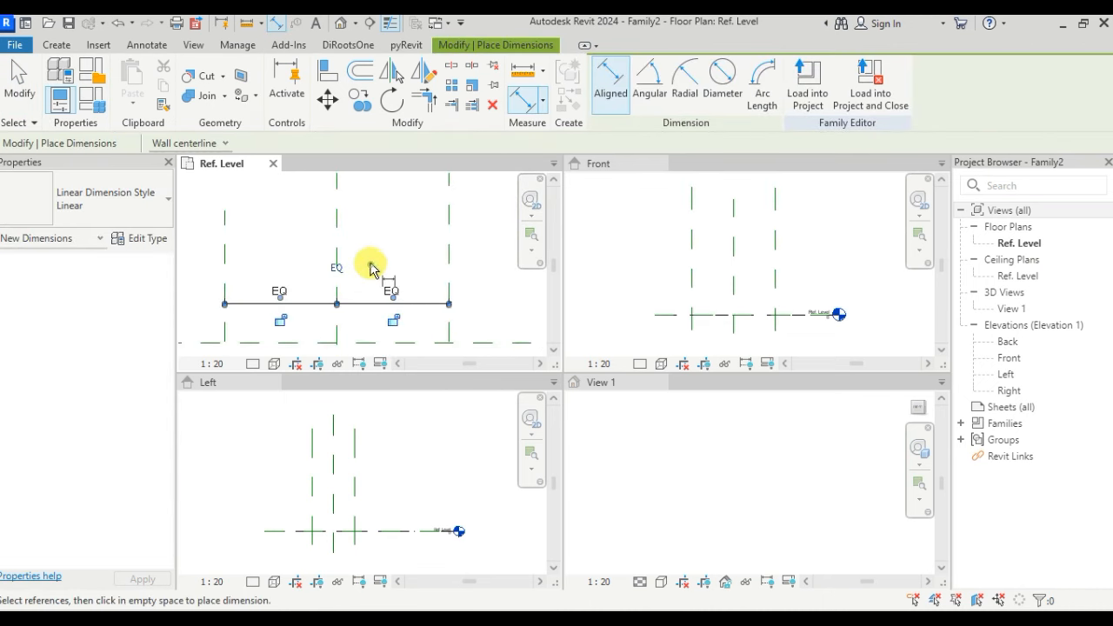
middle_click_drag(381, 249, 387, 239)
scroll(387, 238, "down", 1)
key("Escape")
key("Escape")
Add an overall aligned dimension between the two outer vertical reference planes, above the EQ dimension.
key("d")
key("i")
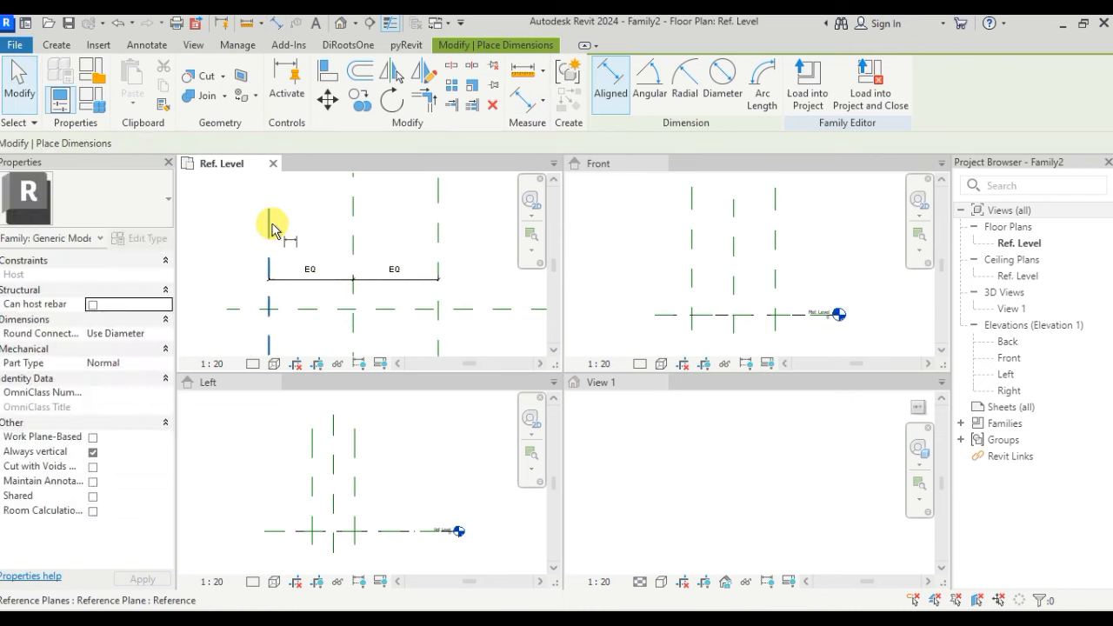
left_click(271, 229)
left_click(437, 232)
left_click(388, 239)
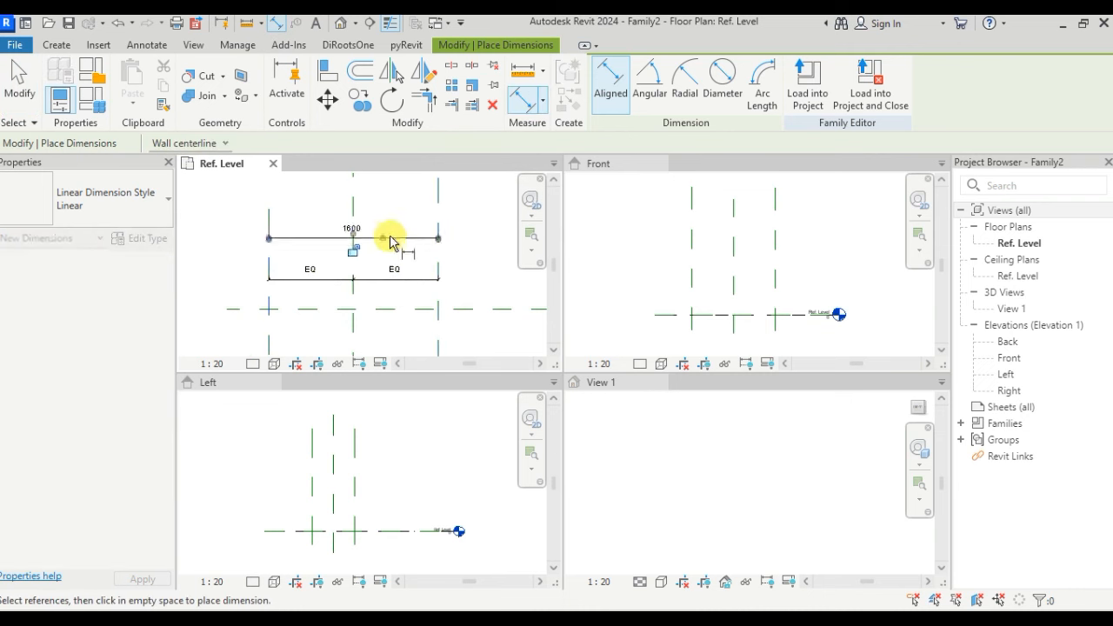
middle_click_drag(389, 237, 397, 273)
key("Escape")
key("Escape")
Label the overall dimension of the vertical planes with a new instance family parameter named length.
left_click(385, 272)
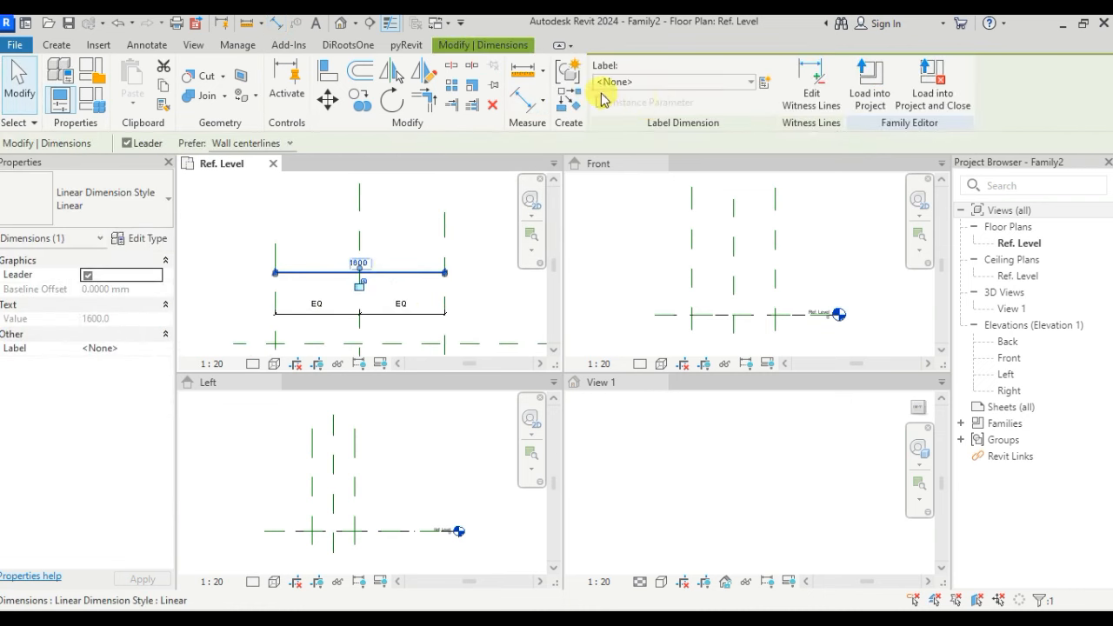
left_click(764, 83)
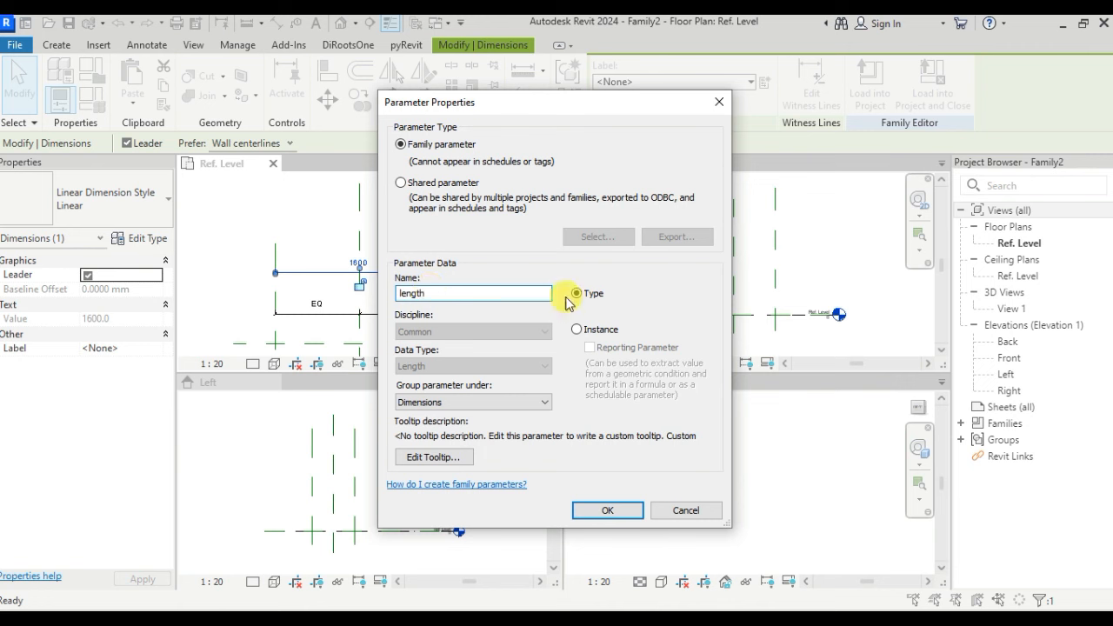
left_click(579, 331)
left_click(606, 510)
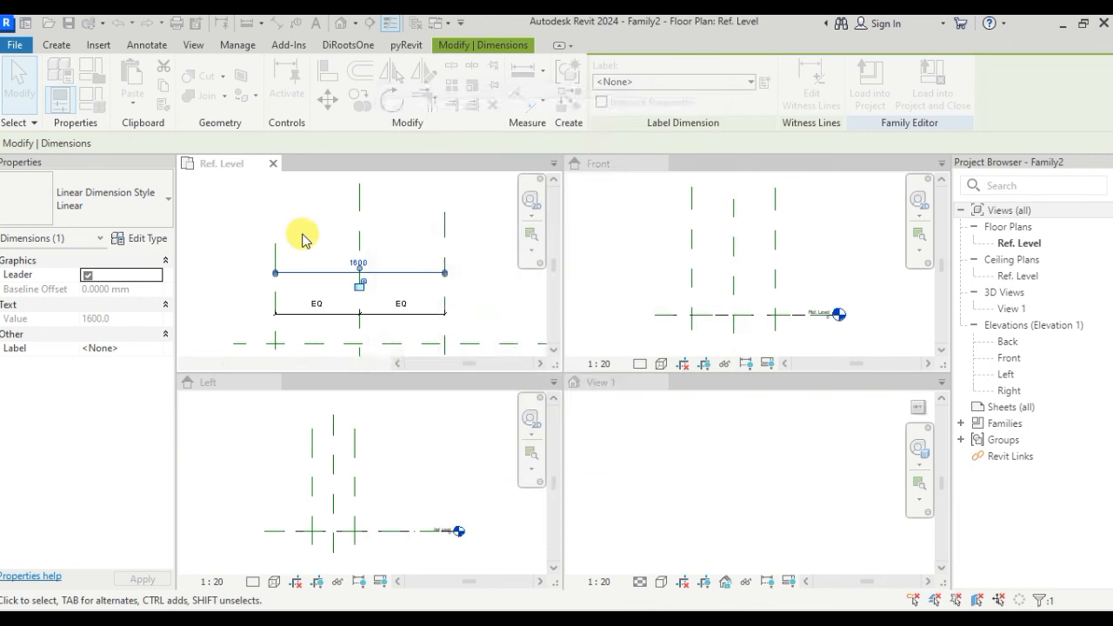
scroll(417, 236, "down", 4)
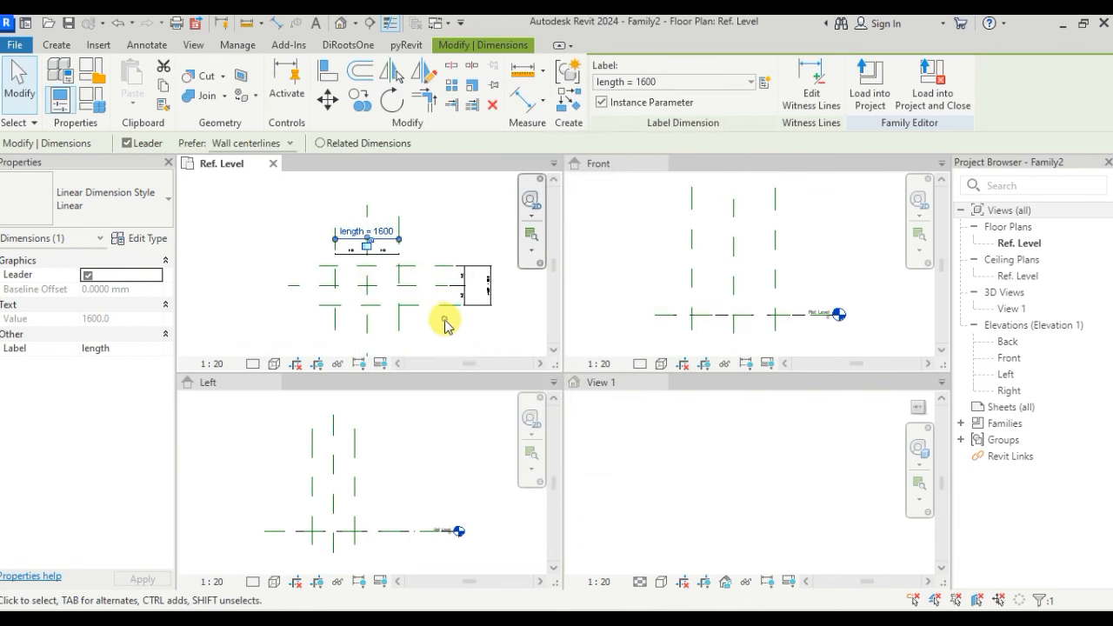
left_click(446, 323)
Return the tiled views to a tabbed layout with the Ref. Level plan in front.
scroll(696, 264, "down", 3)
scroll(416, 457, "up", 2)
scroll(422, 256, "up", 4)
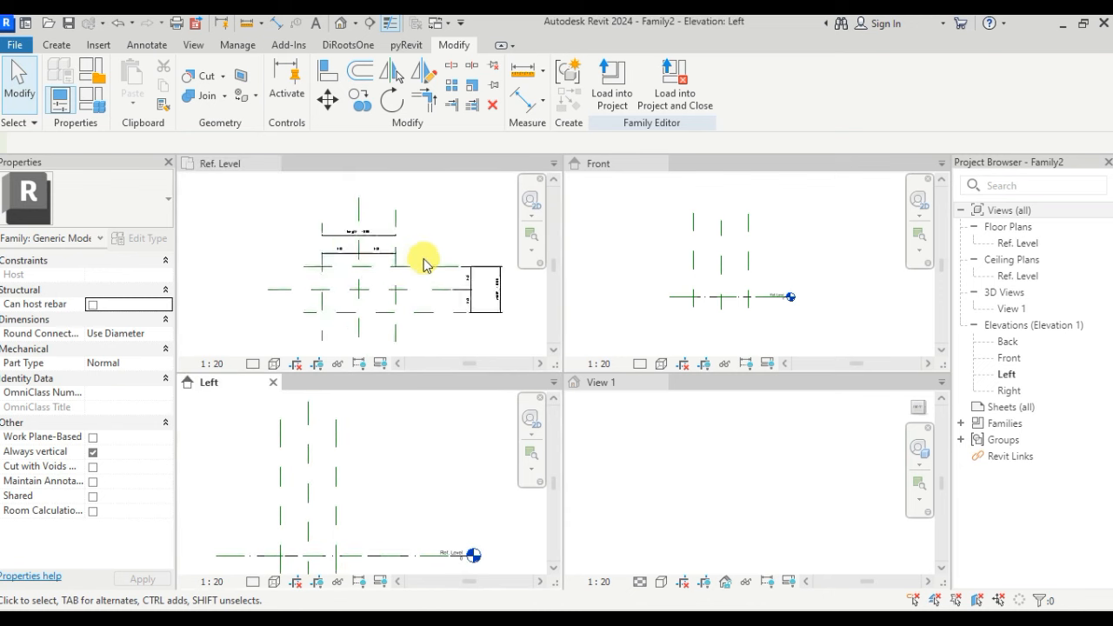
middle_click_drag(431, 222, 666, 335)
key("w")
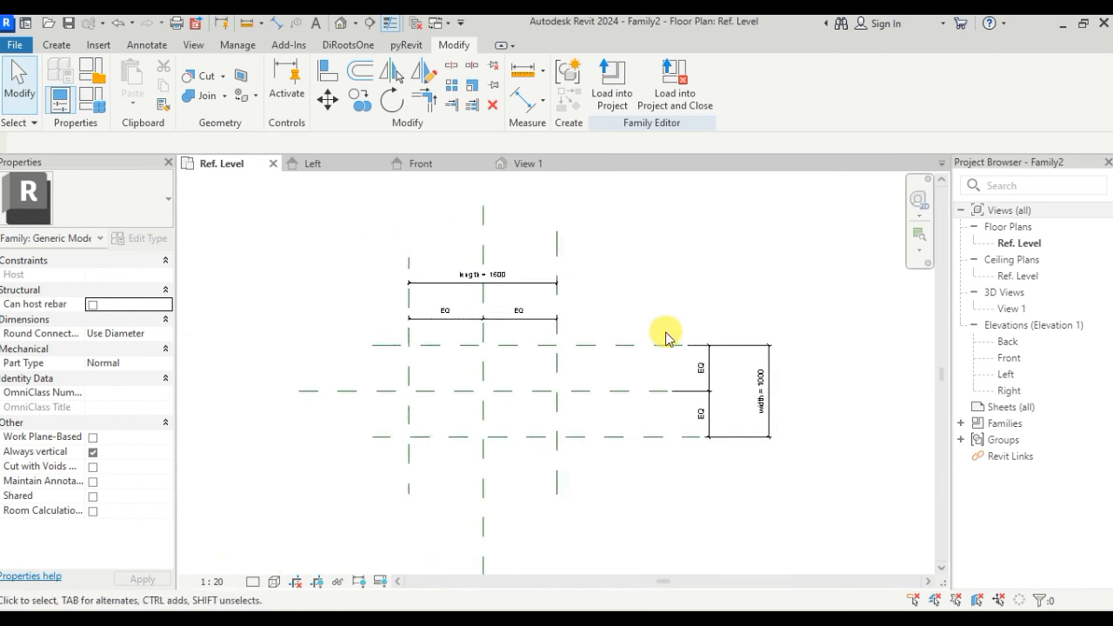
scroll(645, 292, "up", 2)
middle_click_drag(644, 291, 666, 241)
scroll(667, 243, "down", 1)
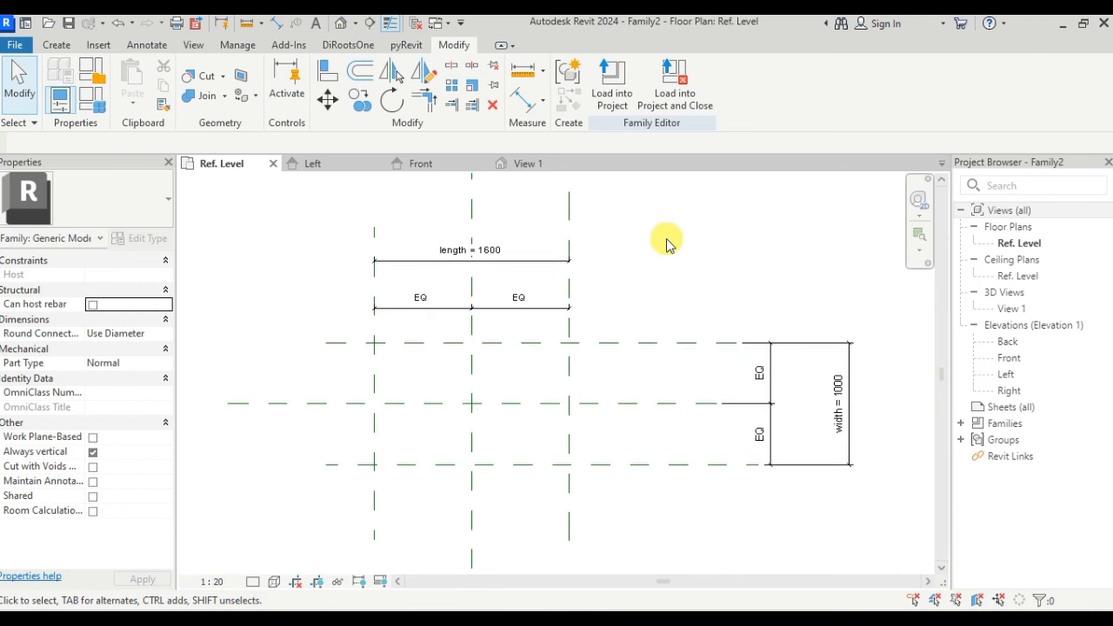
Set the length parameter to 2400 in Family Types and apply the change.
left_click(103, 102)
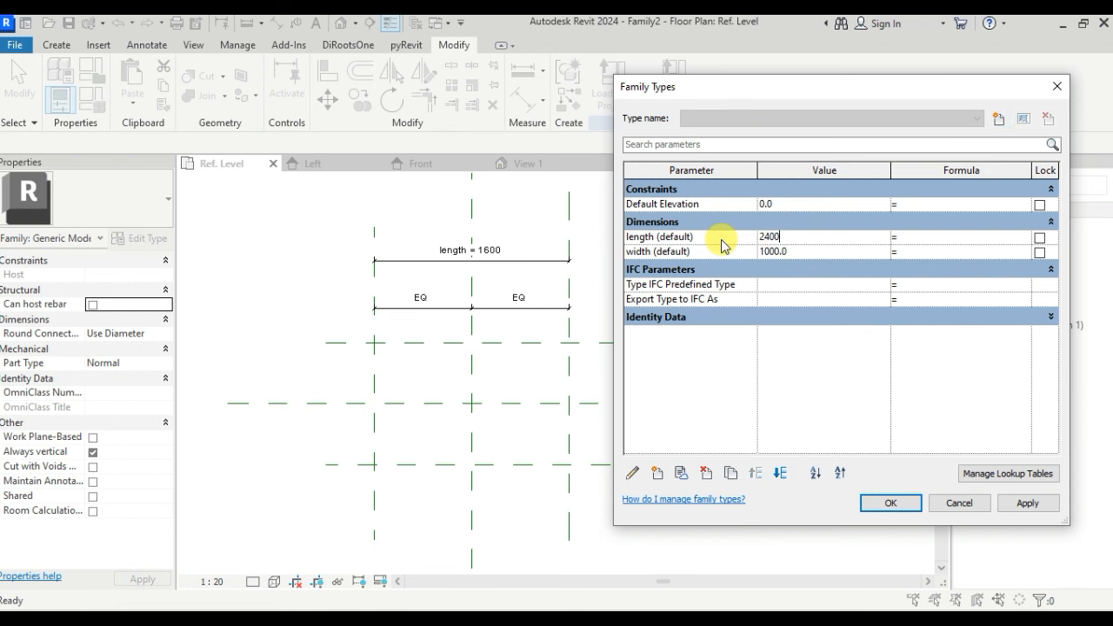
left_click(1026, 502)
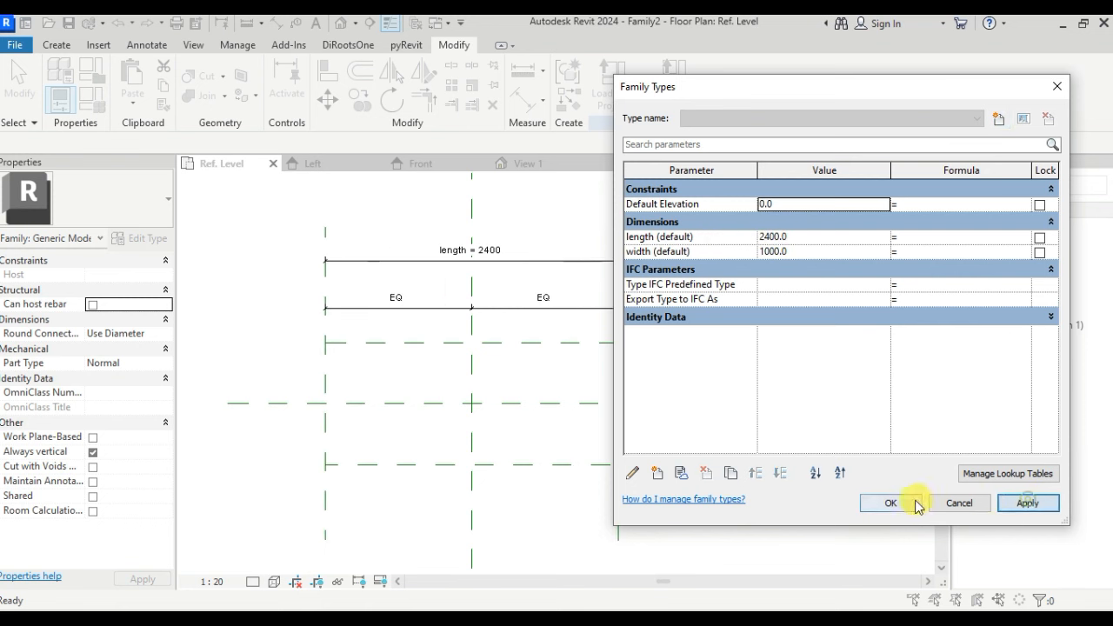
left_click(907, 504)
scroll(570, 365, "down", 2)
middle_click_drag(664, 328, 713, 327)
scroll(693, 283, "up", 2)
mouse_move(710, 281)
middle_mouse_down()
mouse_move(725, 315)
mouse_move(697, 277)
mouse_move(736, 270)
middle_mouse_up()
scroll(735, 300, "down", 1)
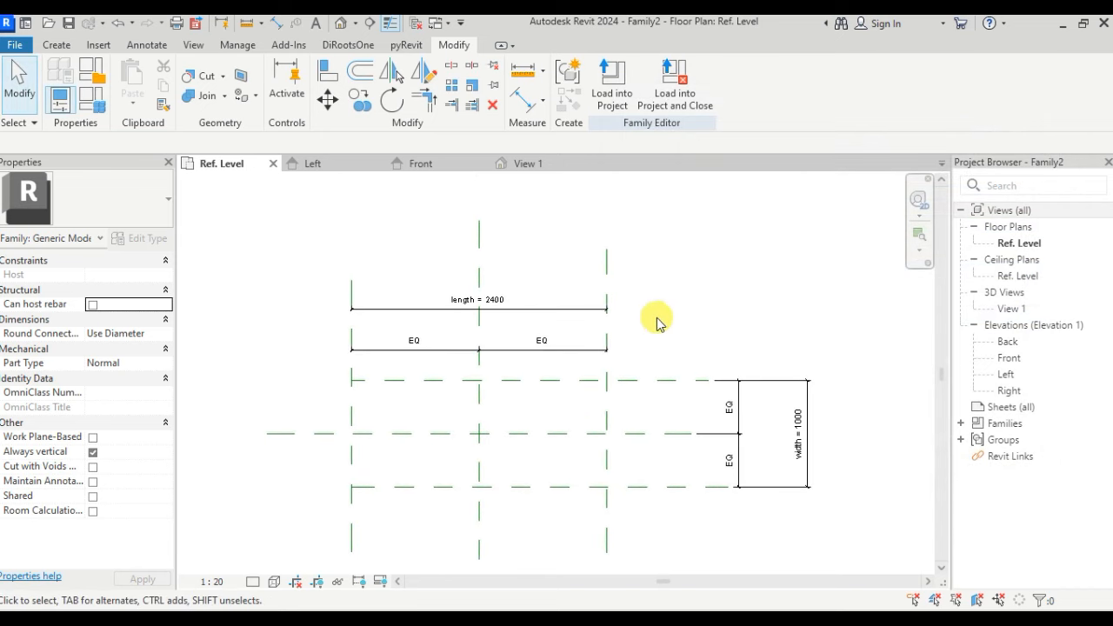
Draw a horizontal reference plane in the Left elevation, about 484 mm above the Ref. Level and crossing the vertical planes.
scroll(653, 318, "down", 1)
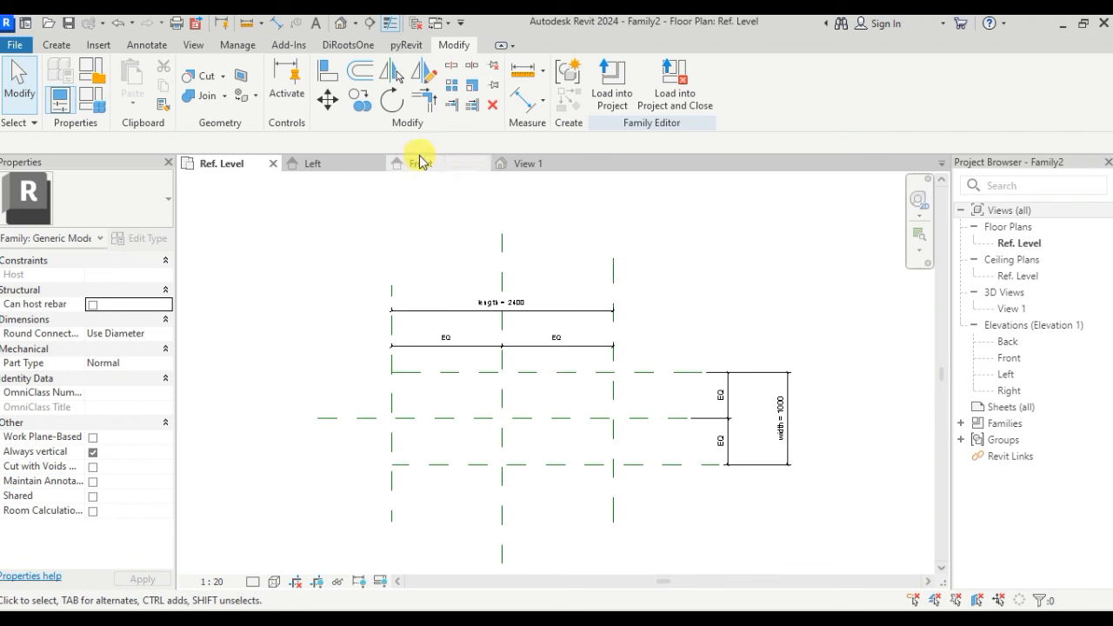
left_click(310, 164)
scroll(411, 346, "up", 1)
middle_click_drag(426, 331, 808, 386)
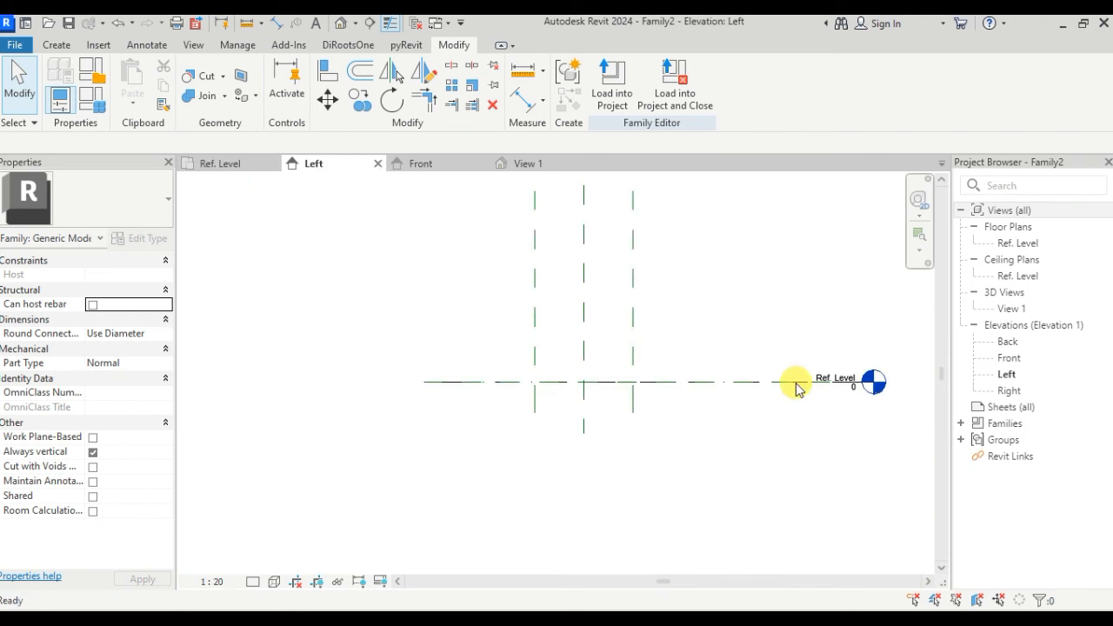
scroll(683, 343, "up", 1)
middle_click_drag(695, 354, 699, 383)
key("r")
key("p")
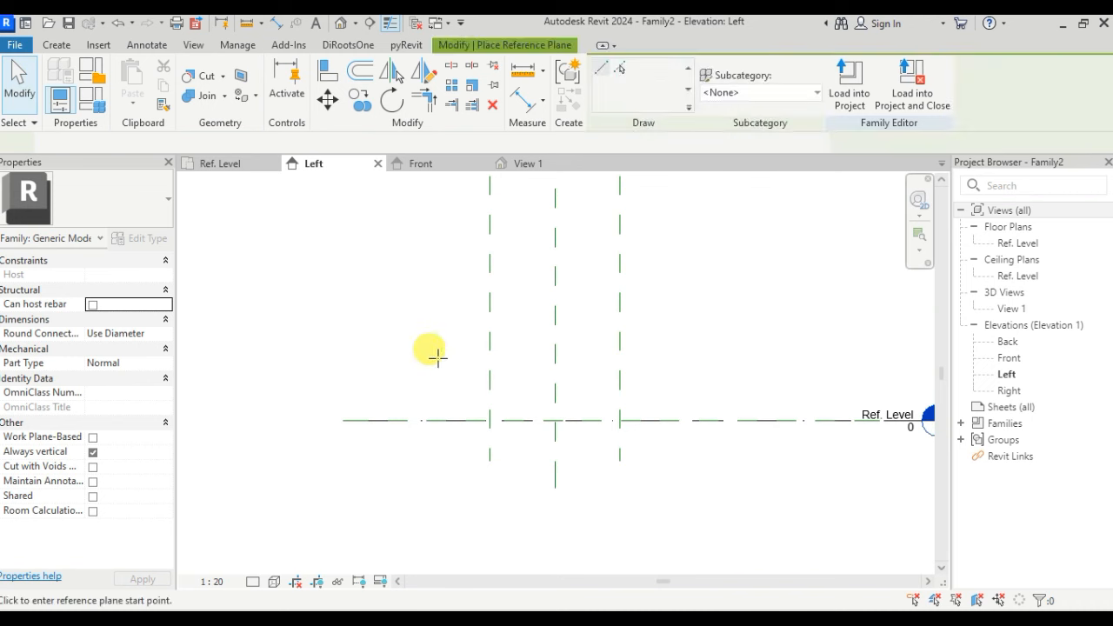
left_click(437, 356)
left_click(788, 357)
key("Escape")
key("Escape")
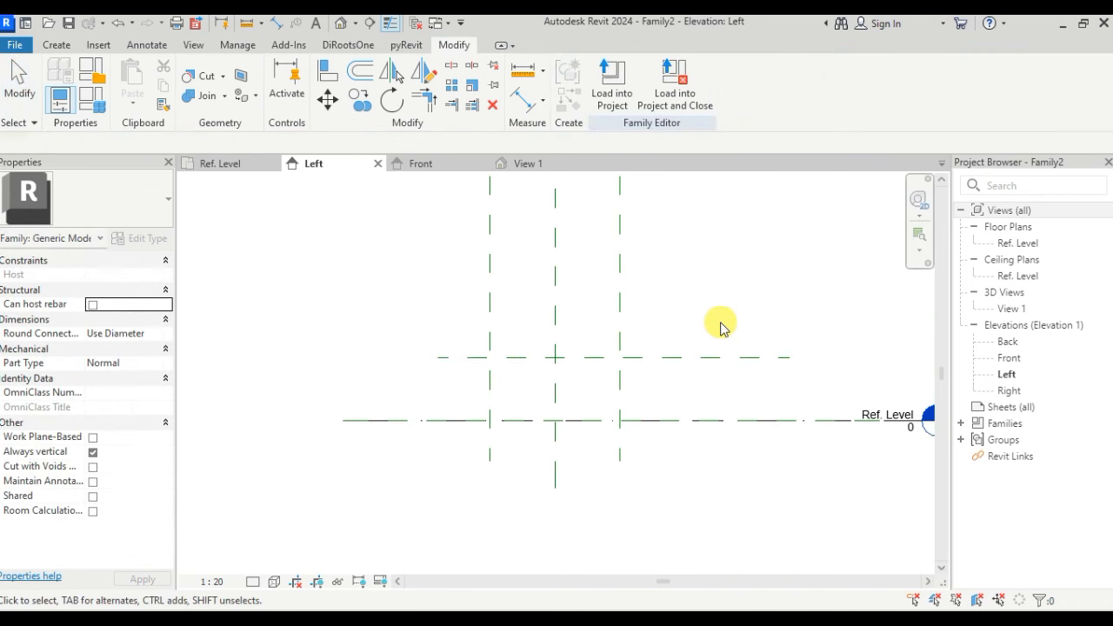
Add an aligned dimension between the Ref. Level and the new horizontal reference plane in the Left elevation.
key("d")
key("i")
left_click(702, 421)
left_click(703, 356)
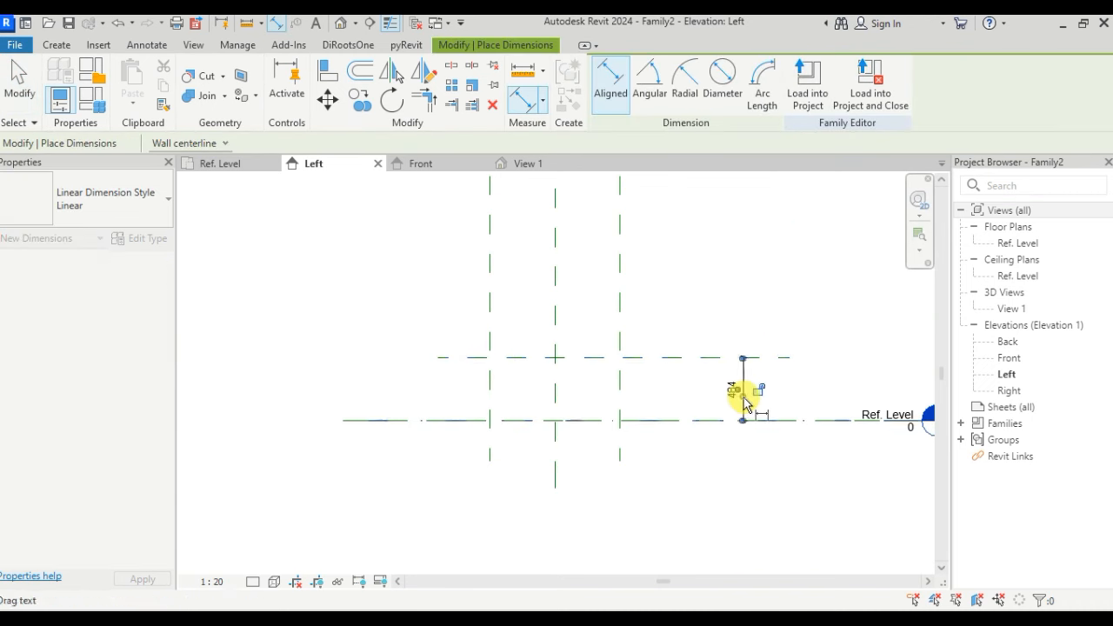
left_click(739, 385)
scroll(740, 386, "up", 2)
key("Escape")
key("Escape")
Label the vertical dimension above the Ref. Level with a new instance family parameter named height.
left_click(743, 401)
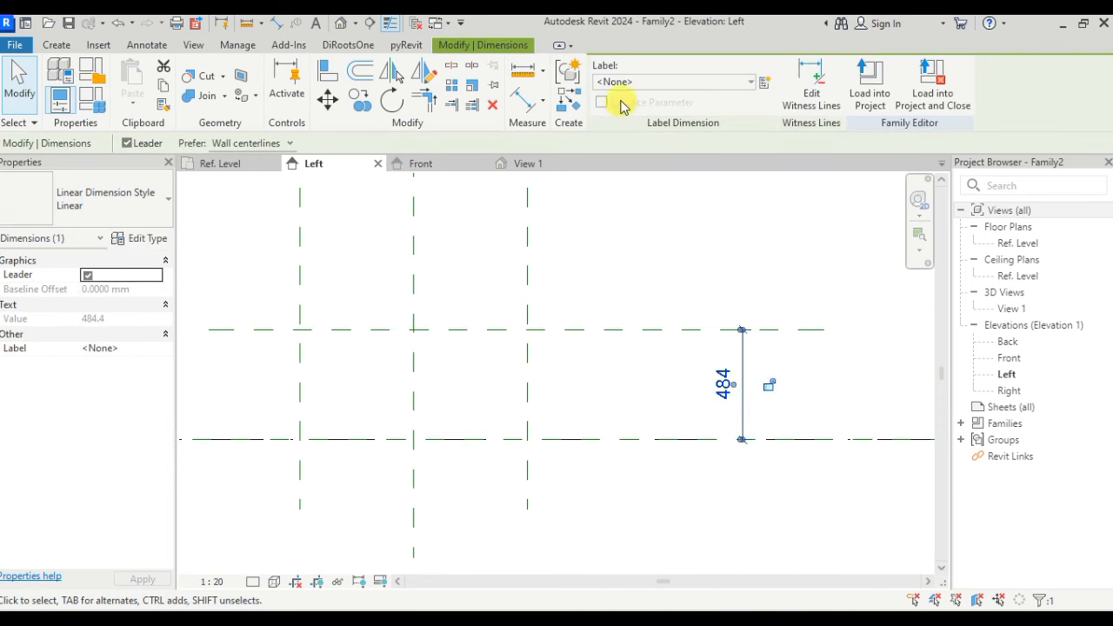
left_click(765, 84)
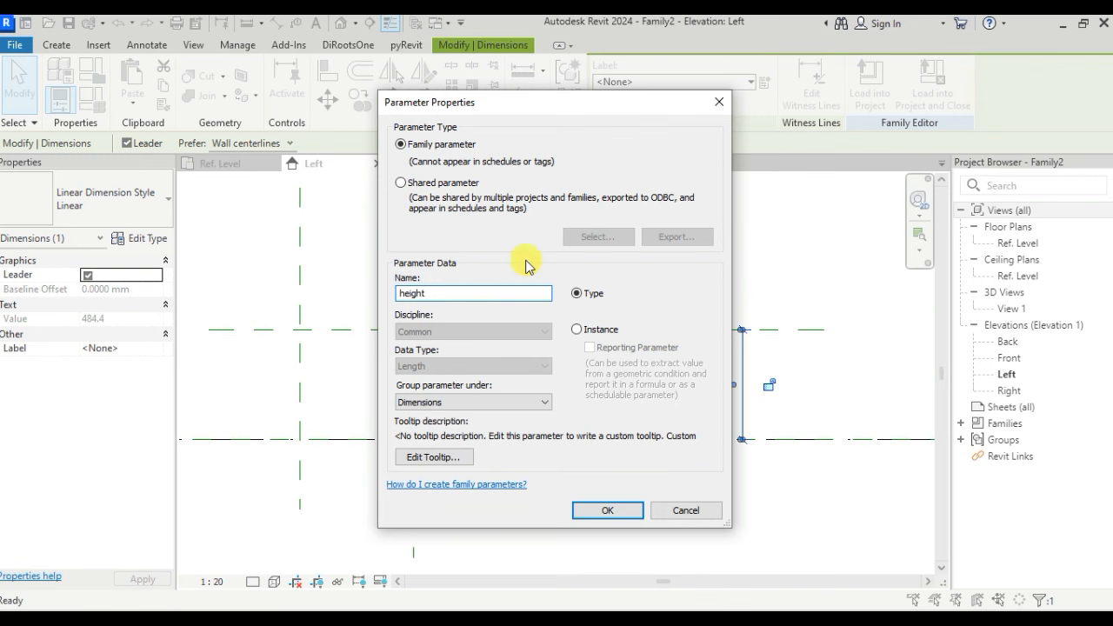
left_click(577, 330)
left_click(608, 510)
left_click(700, 522)
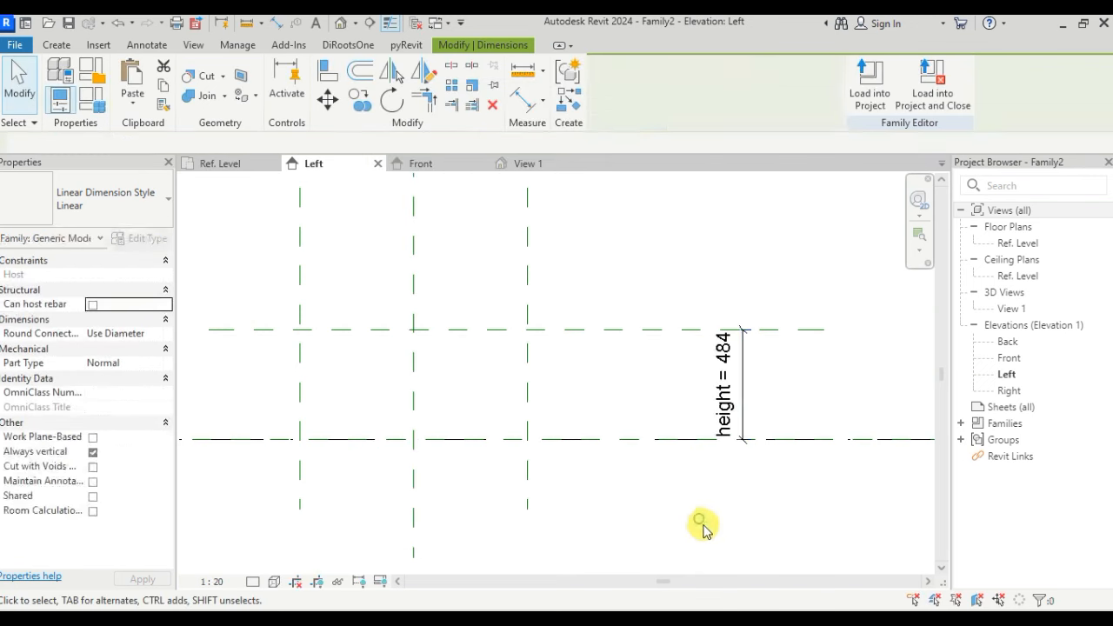
scroll(765, 400, "down", 2)
scroll(757, 392, "down", 4)
scroll(739, 325, "up", 1)
mouse_move(751, 315)
middle_mouse_down()
mouse_move(681, 336)
mouse_move(673, 382)
middle_mouse_up()
scroll(723, 292, "down", 4)
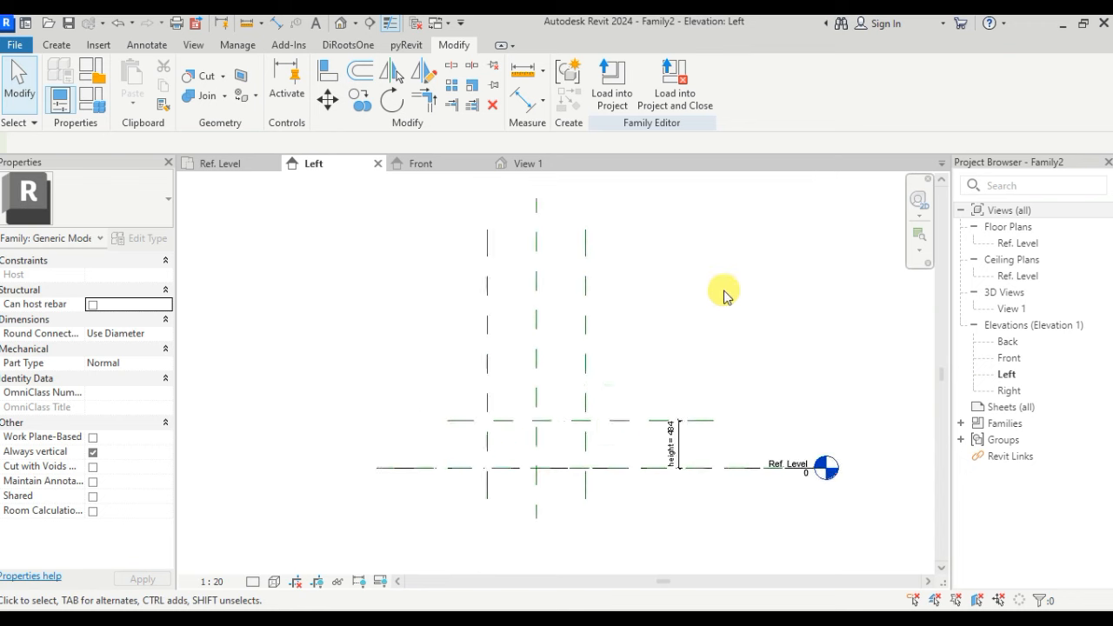
middle_click_drag(672, 314, 693, 378)
scroll(675, 347, "up", 2)
Start an extrusion in the Ref. Level plan and pick the four outer reference planes as its sketch lines.
left_click(244, 164)
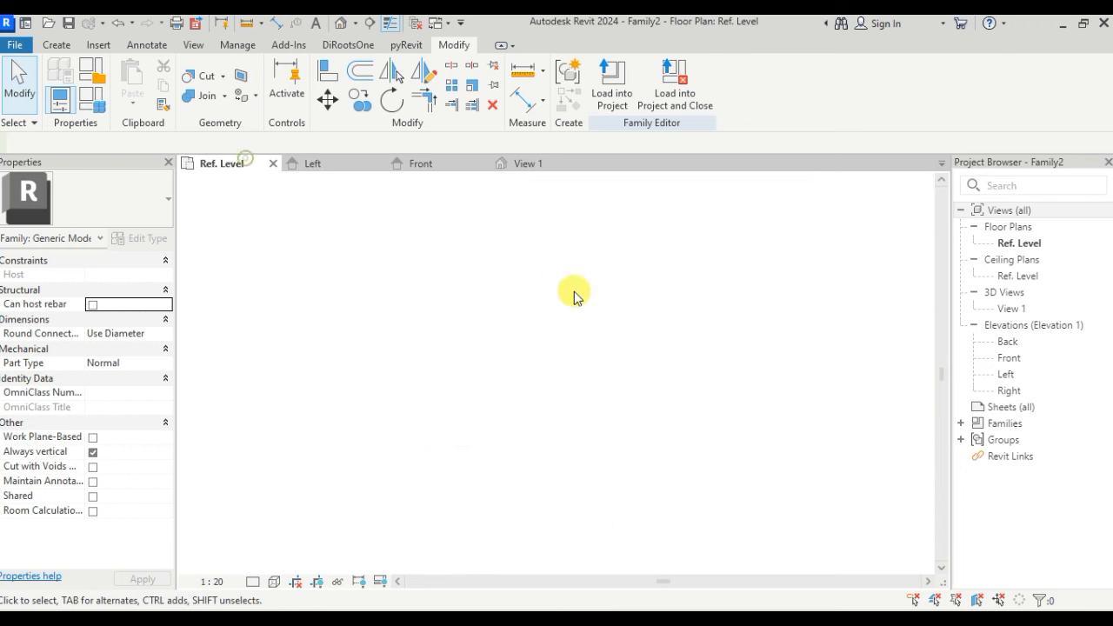
middle_click_drag(600, 322, 711, 244)
scroll(605, 345, "up", 1)
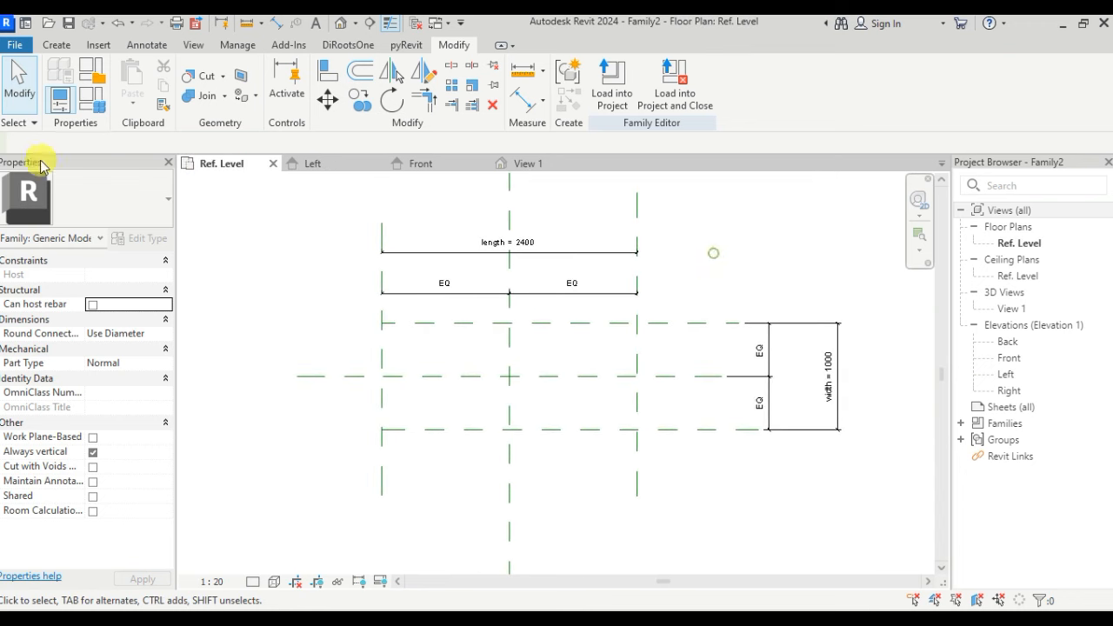
left_click(57, 44)
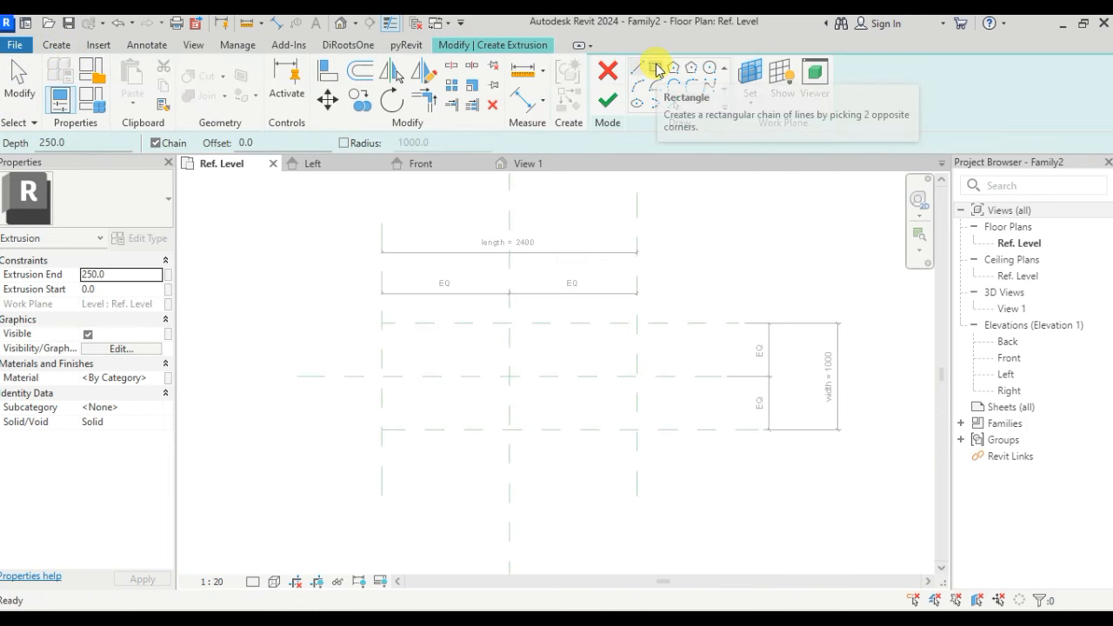
left_click(673, 104)
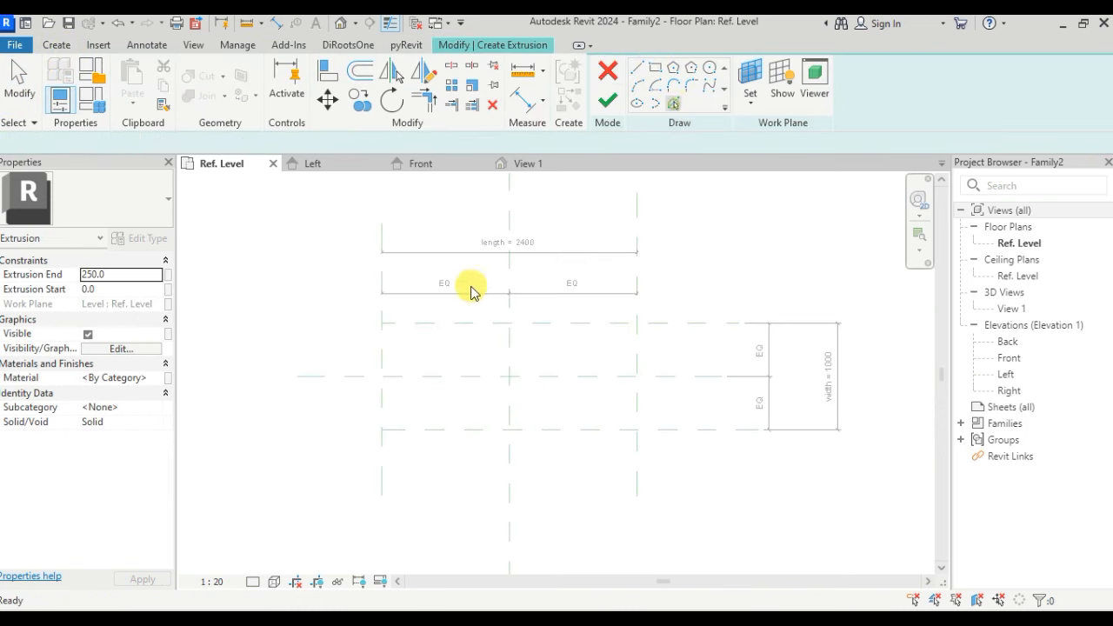
left_click(443, 324)
left_click(636, 365)
left_click(566, 429)
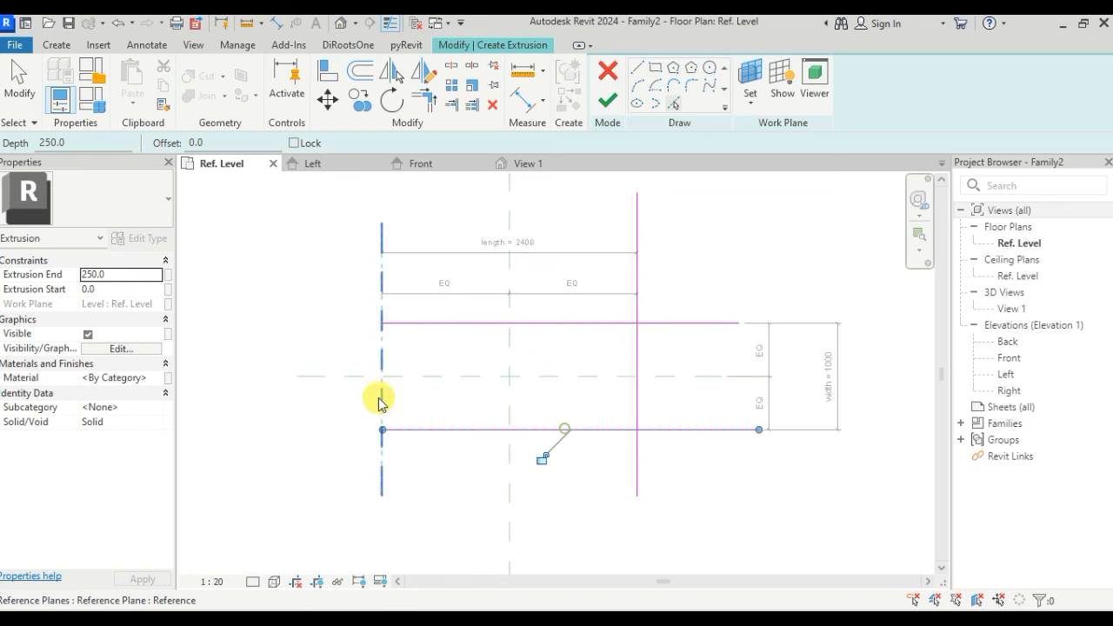
left_click(381, 401)
key("Escape")
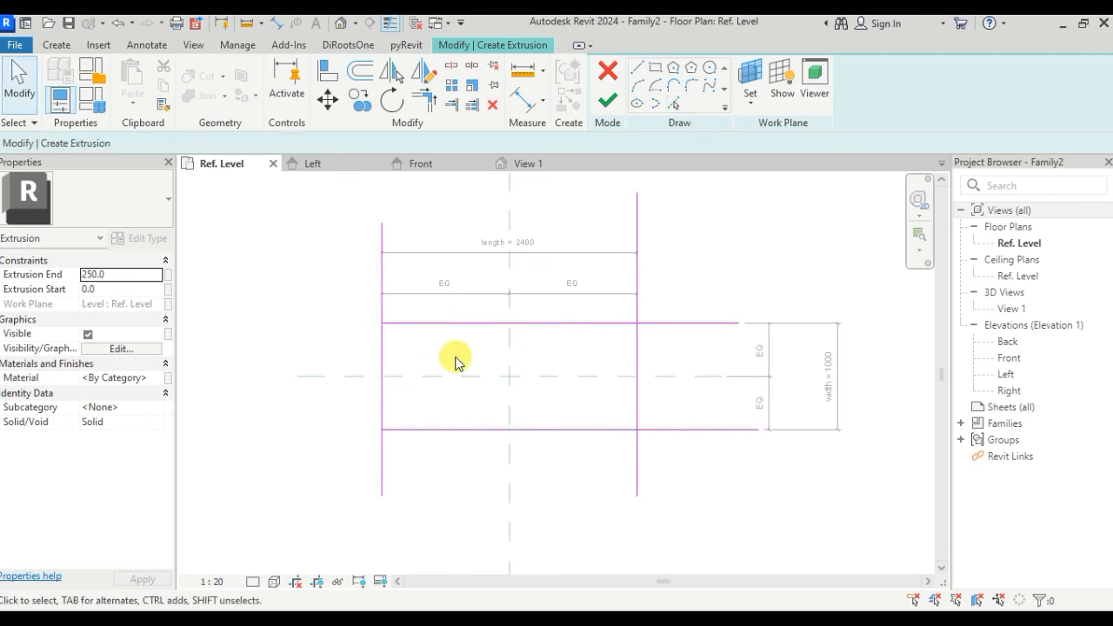
Trim the four sketch lines at their corners into a closed rectangle and finish the extrusion with a depth of 250.
key("t")
key("r")
left_click(440, 319)
left_click(382, 356)
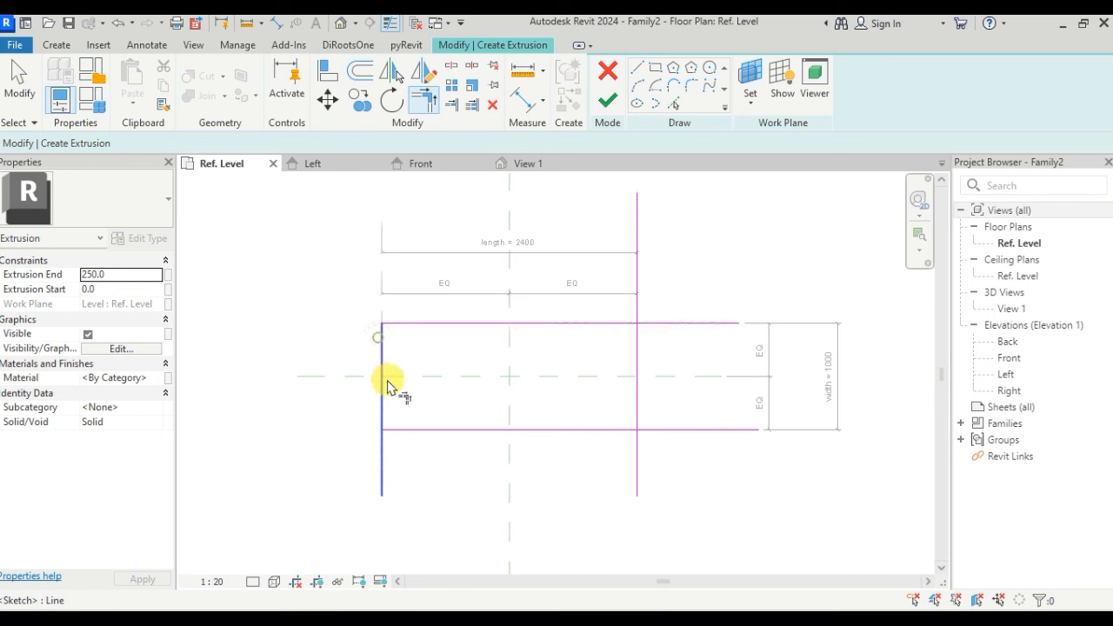
left_click(414, 429)
left_click(381, 400)
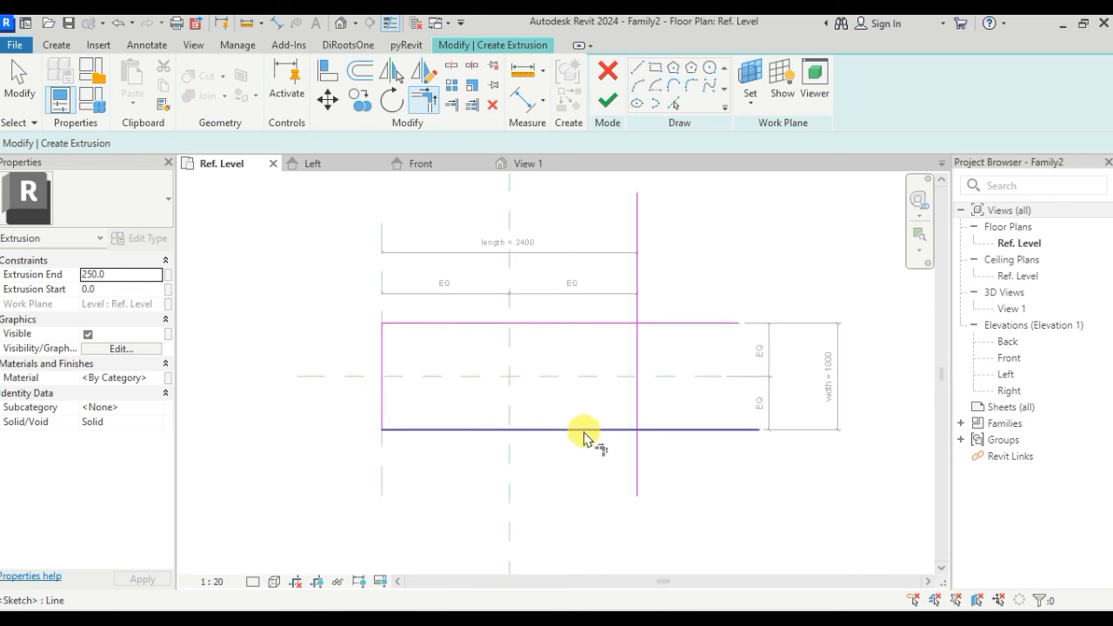
left_click(591, 428)
left_click(637, 400)
left_click(639, 349)
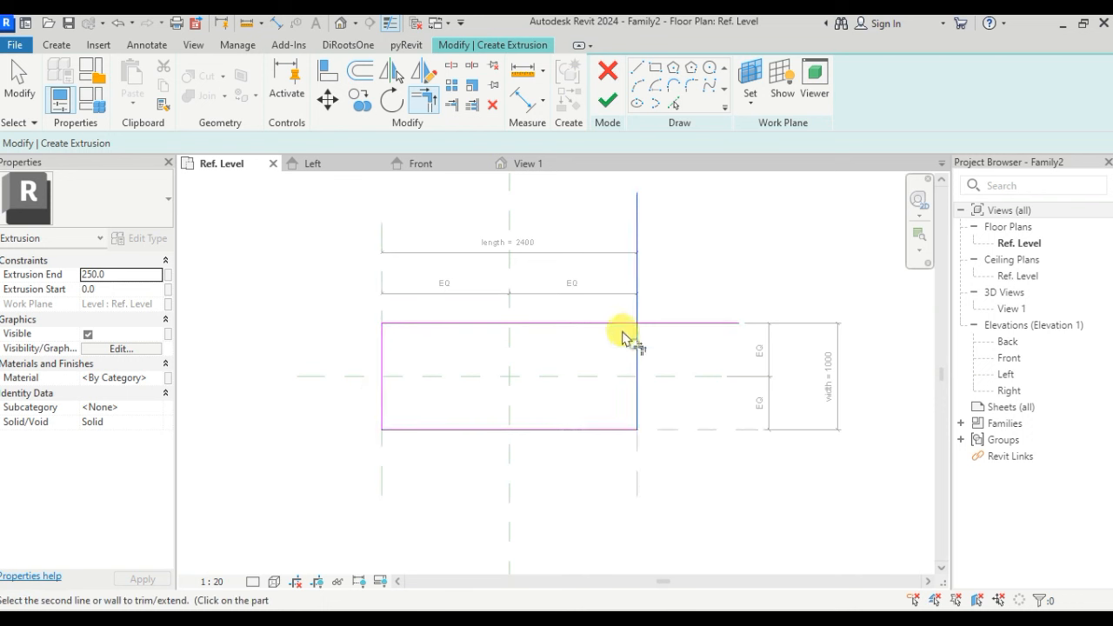
left_click(622, 324)
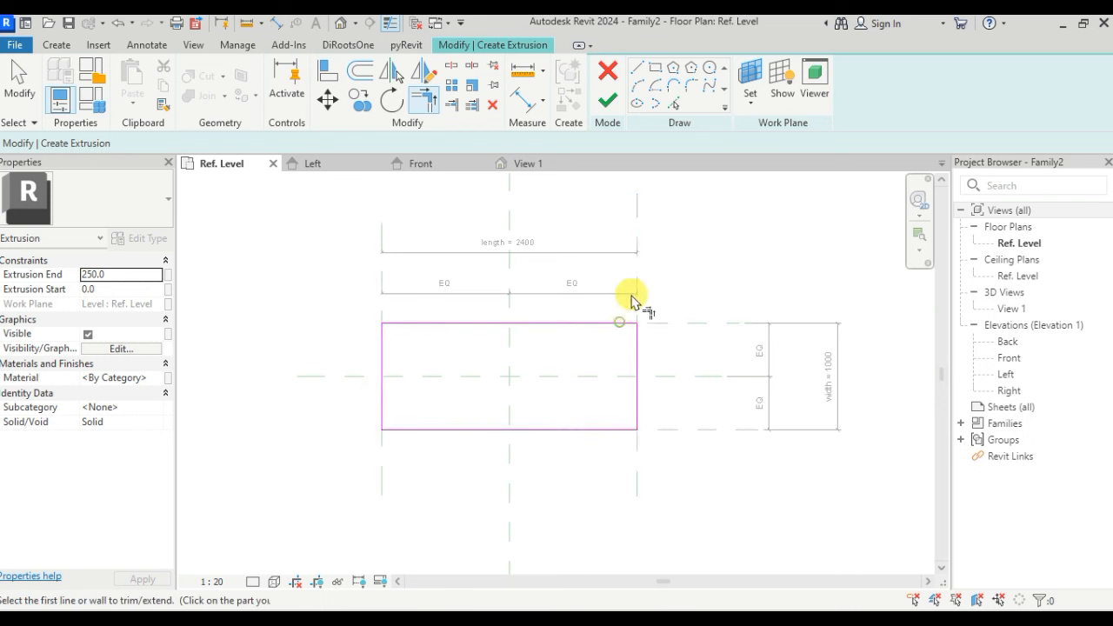
left_click(610, 102)
Lock the extrusion's right and upper edges to their coinciding reference planes.
left_click(639, 378)
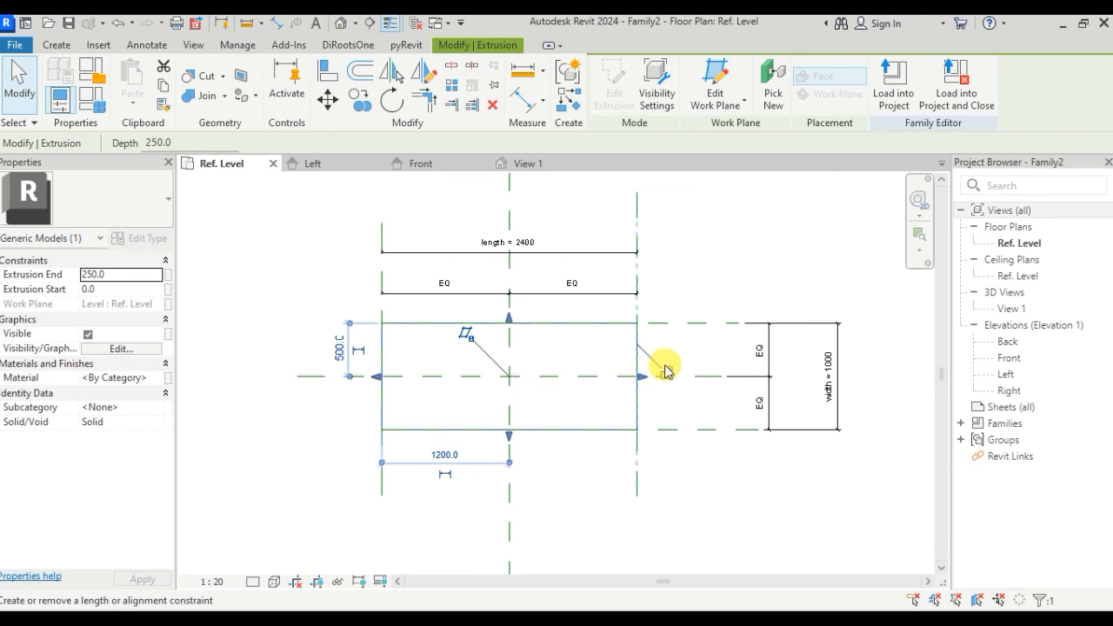
left_click_drag(509, 318, 522, 327)
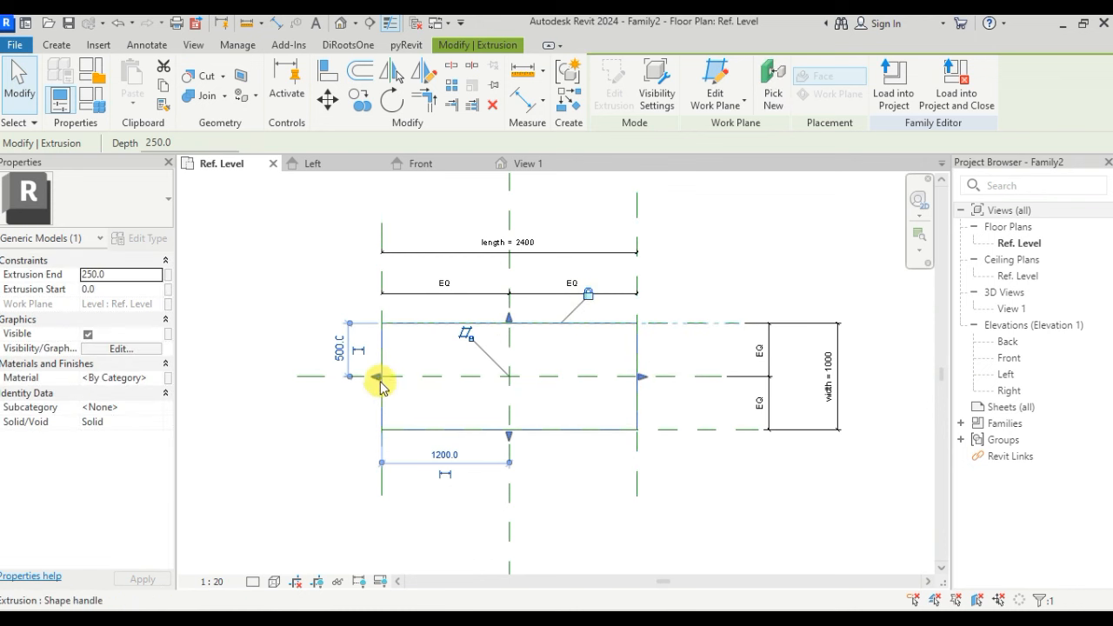
Pull the extrusion's left edge inward, then align it back to the left outer reference plane and lock the alignment.
left_click_drag(380, 387, 454, 392)
scroll(383, 389, "up", 4)
key("Escape")
key("a")
key("l")
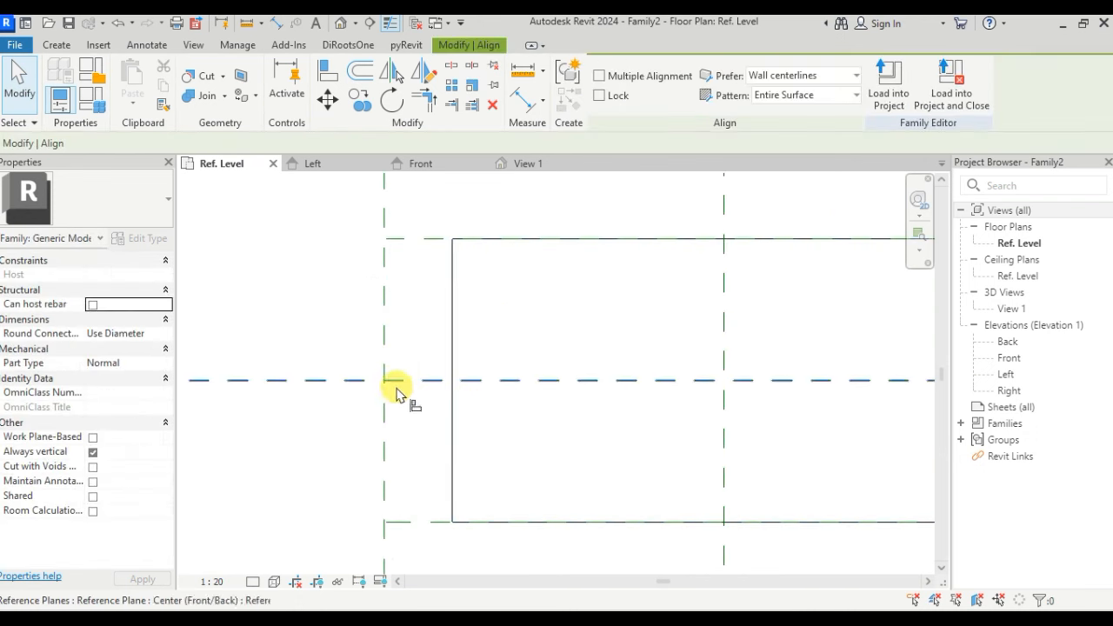
left_click(385, 392)
left_click(448, 391)
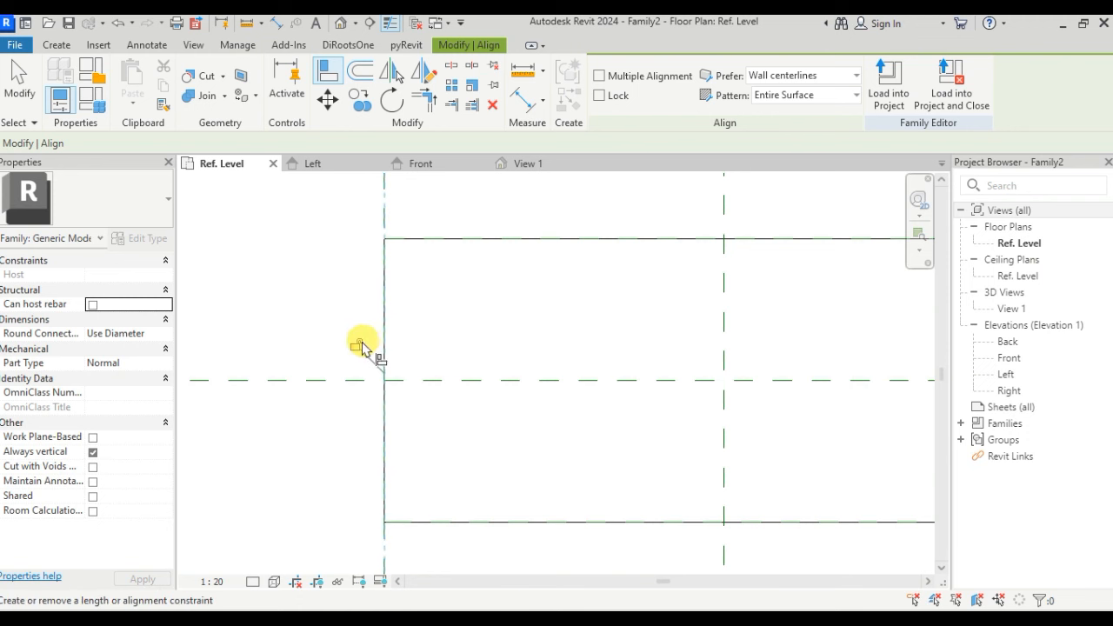
scroll(366, 356, "down", 4)
key("Escape")
key("Escape")
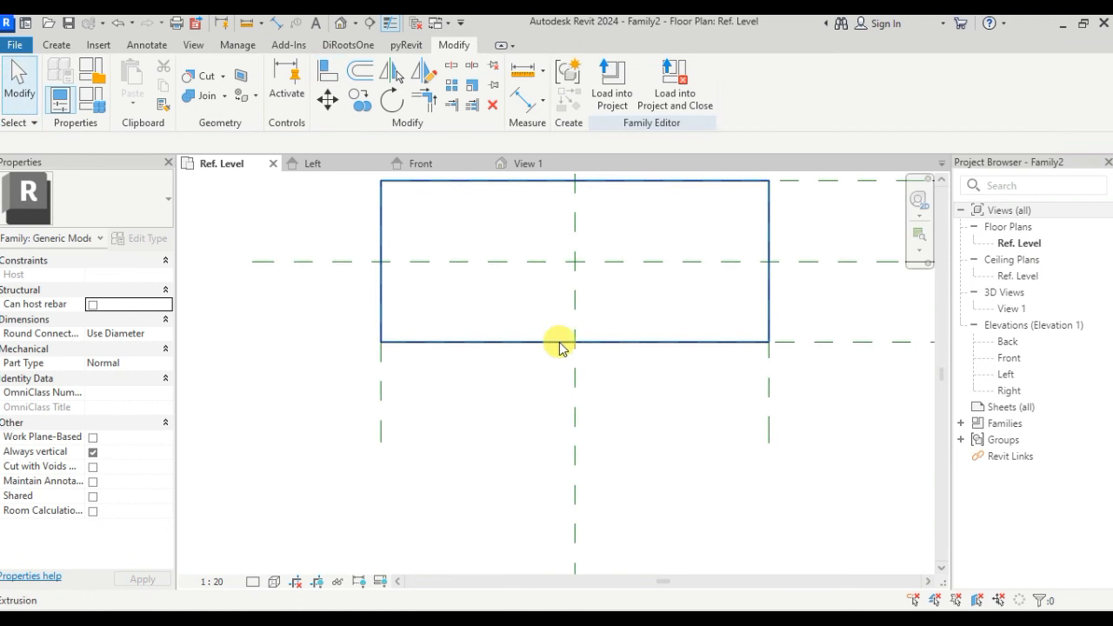
Lock the extrusion's lower edge to the lower horizontal reference plane and deselect the extrusion.
left_click(569, 346)
mouse_move(571, 343)
left_mouse_down()
mouse_move(571, 326)
mouse_move(578, 346)
left_mouse_up()
scroll(661, 417, "down", 2)
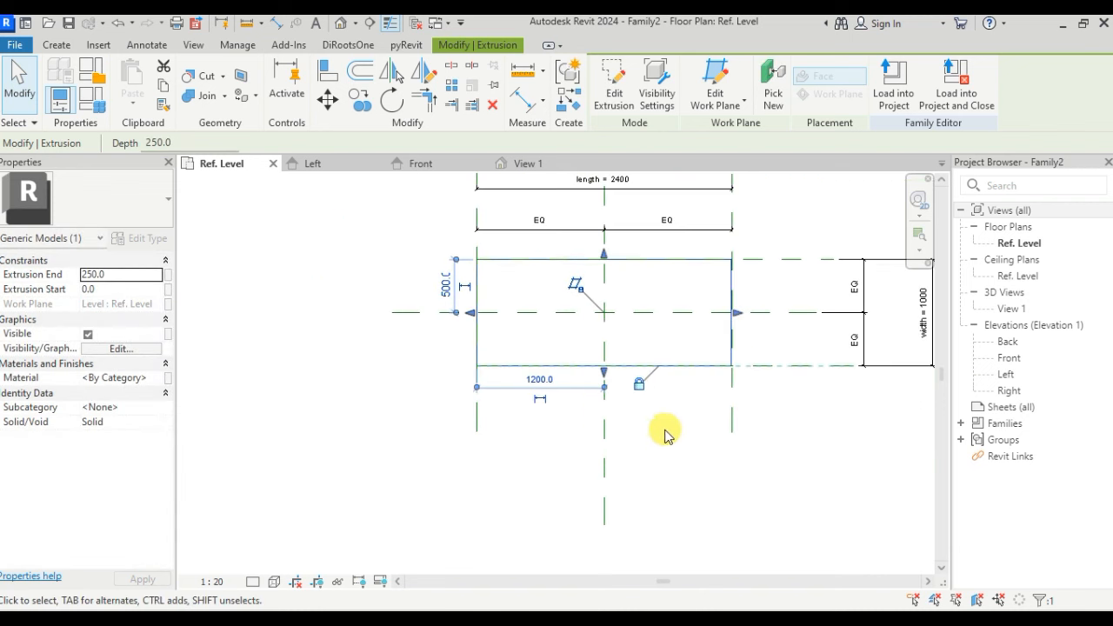
left_click(670, 446)
scroll(490, 385, "down", 4)
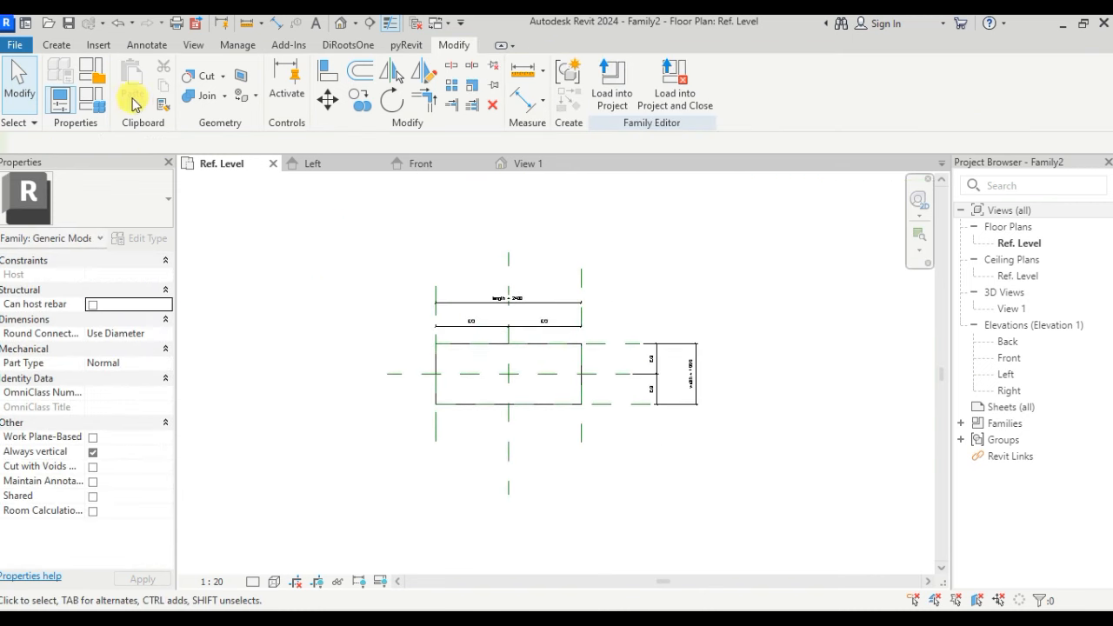
Set the length parameter to 3600 in Family Types and apply it to the extrusion.
left_click(93, 100)
left_click_drag(690, 103, 803, 104)
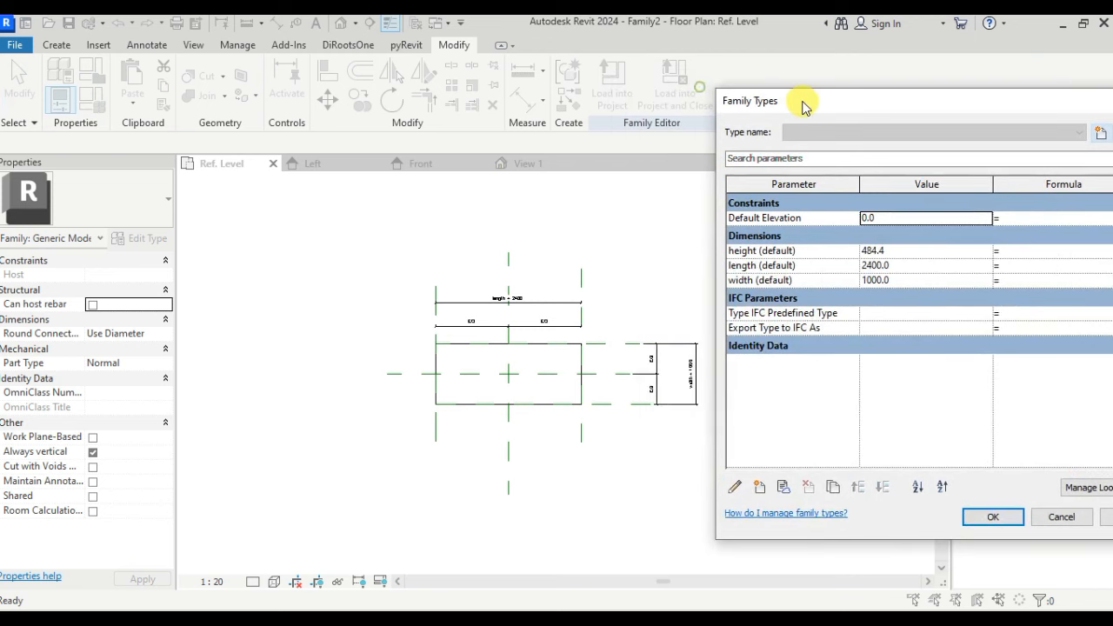
left_click(918, 265)
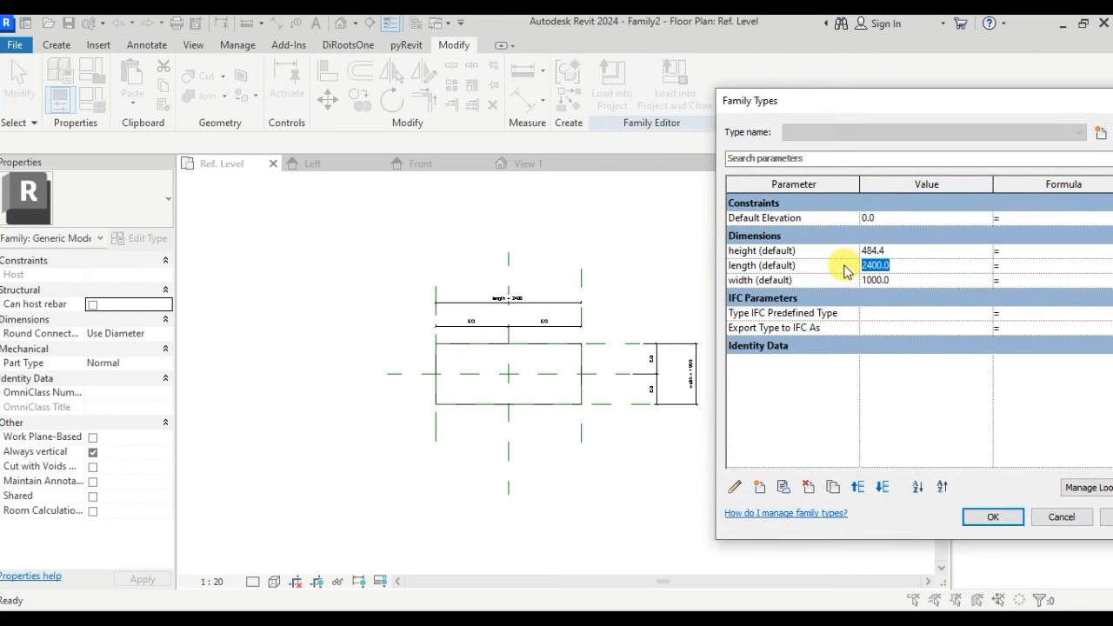
type("3600")
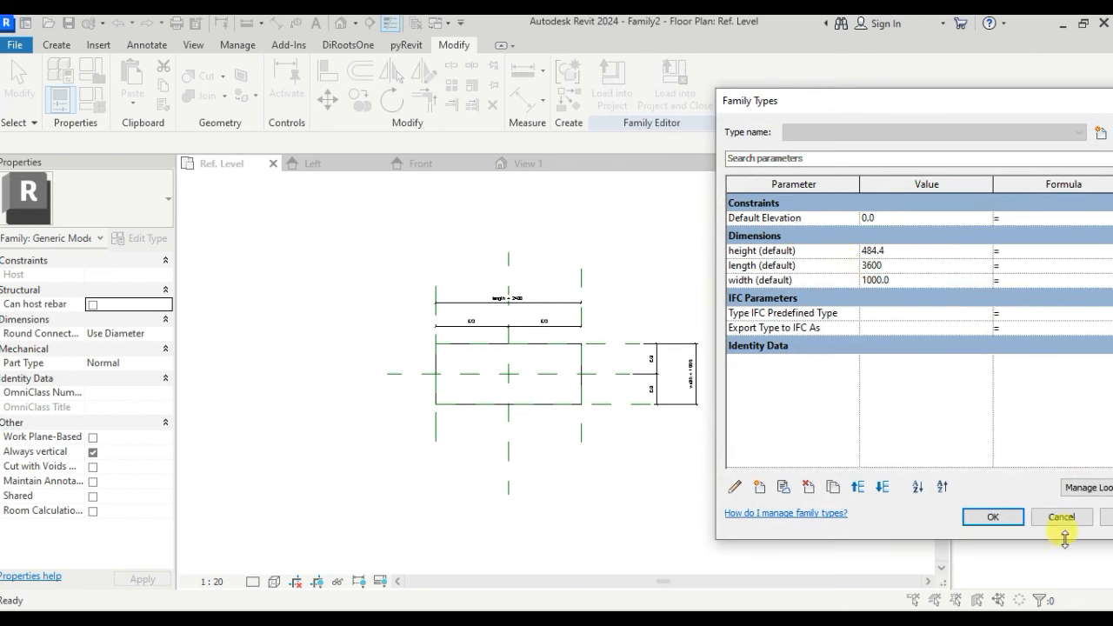
left_click_drag(900, 106, 867, 109)
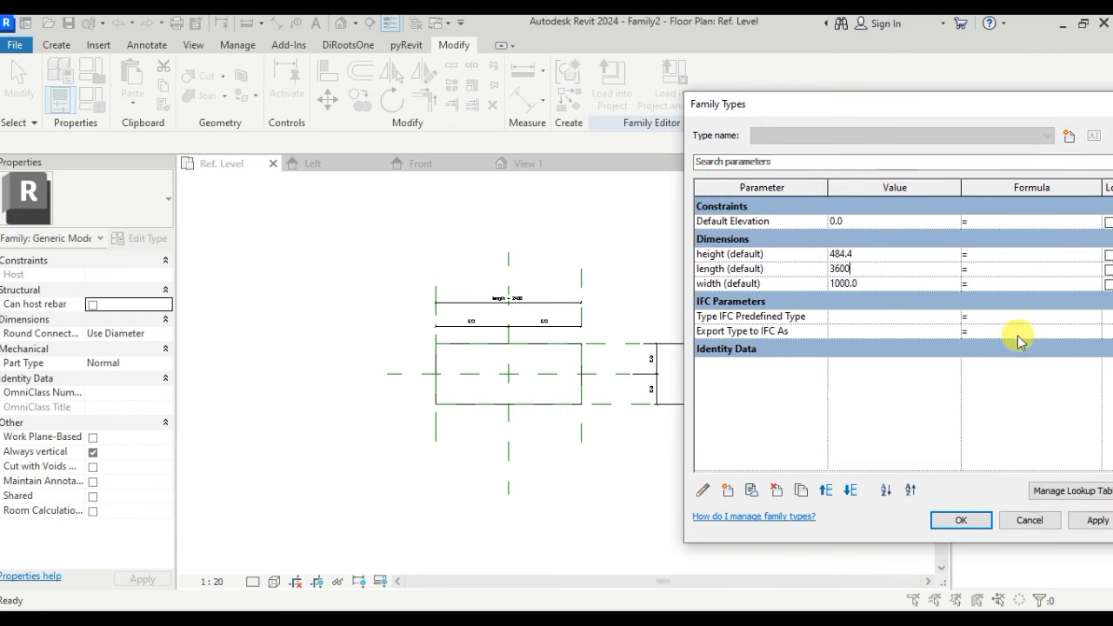
left_click(1096, 524)
Flex the width parameter by applying 2400, restore it to 1000, and close Family Types.
left_click(869, 284)
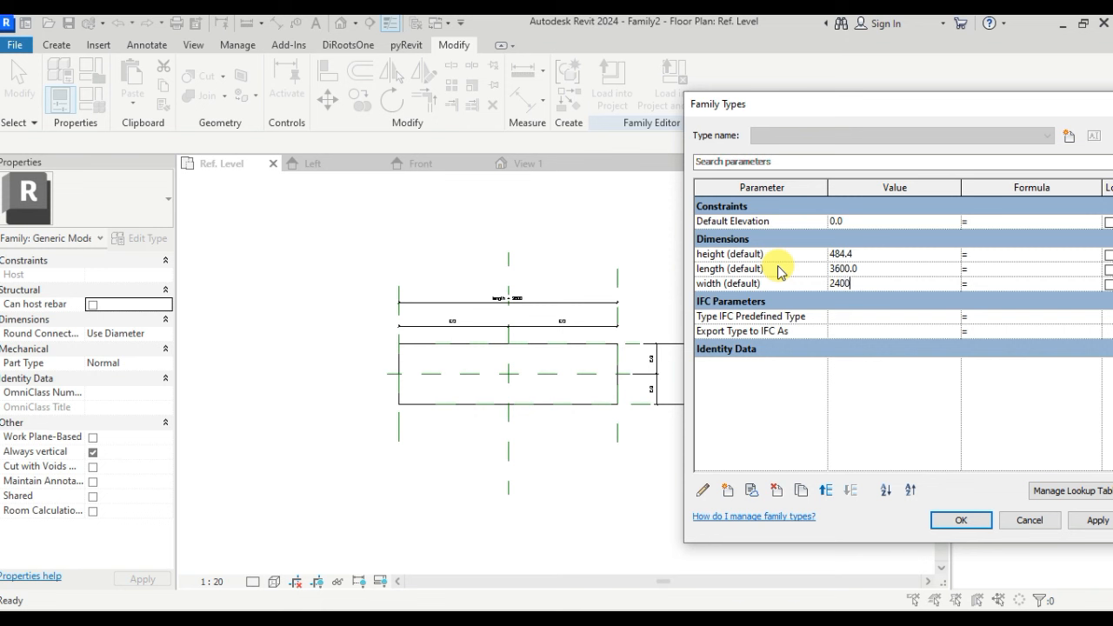
left_click(1098, 520)
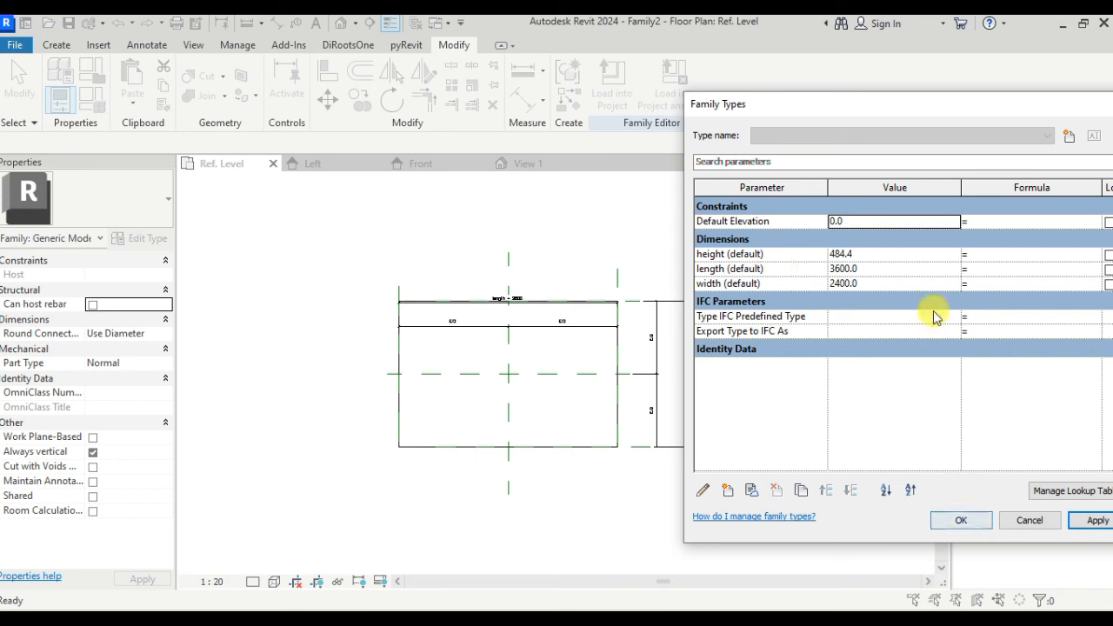
left_click(886, 284)
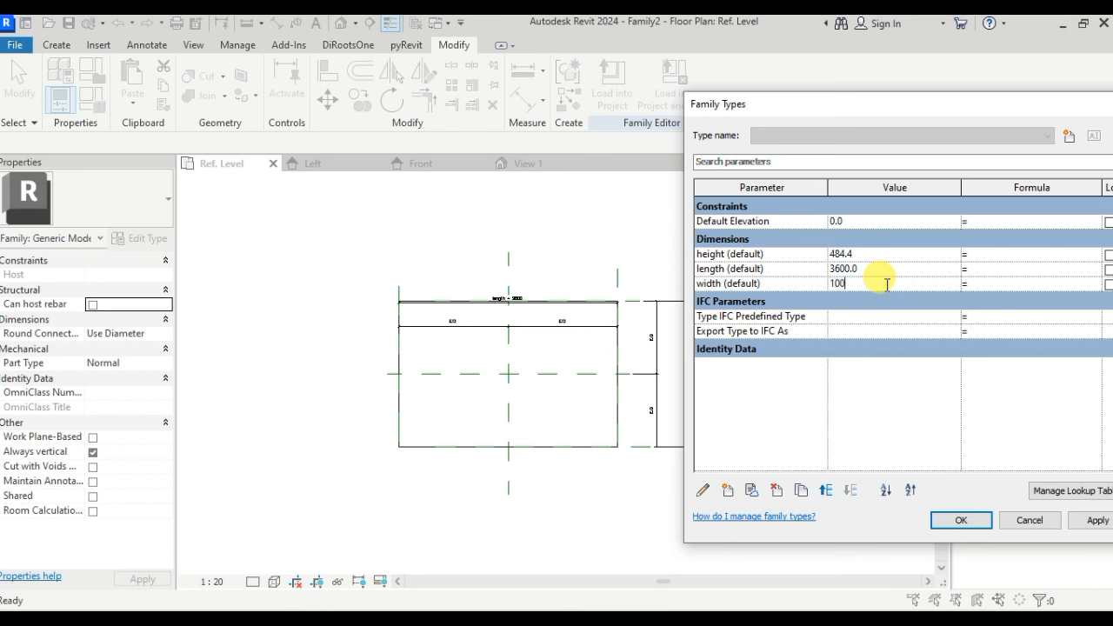
left_click(1098, 520)
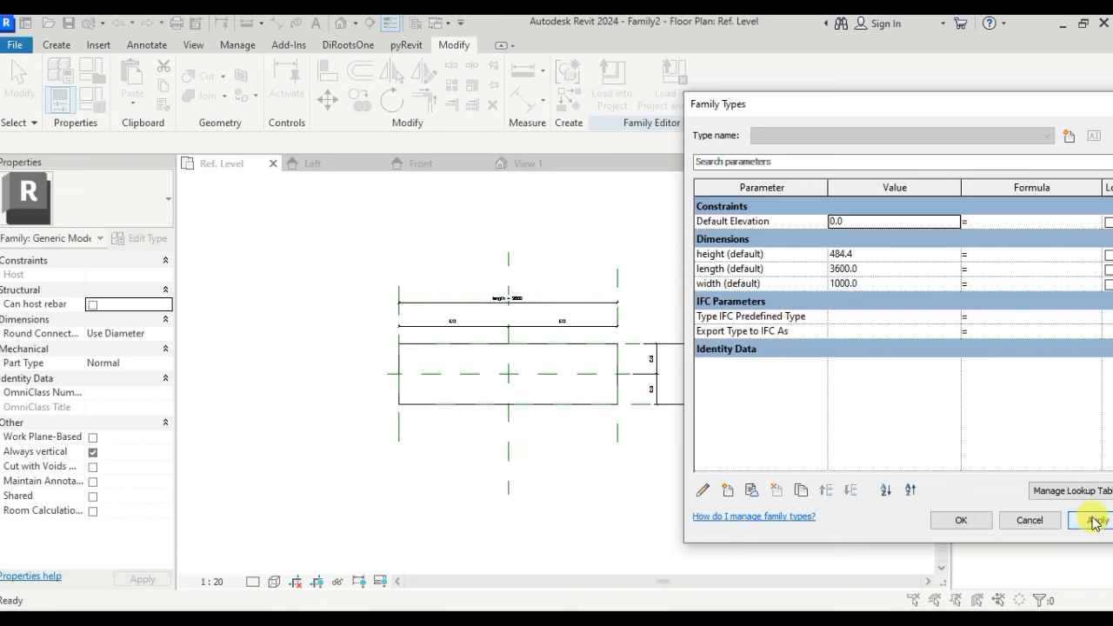
left_click(956, 520)
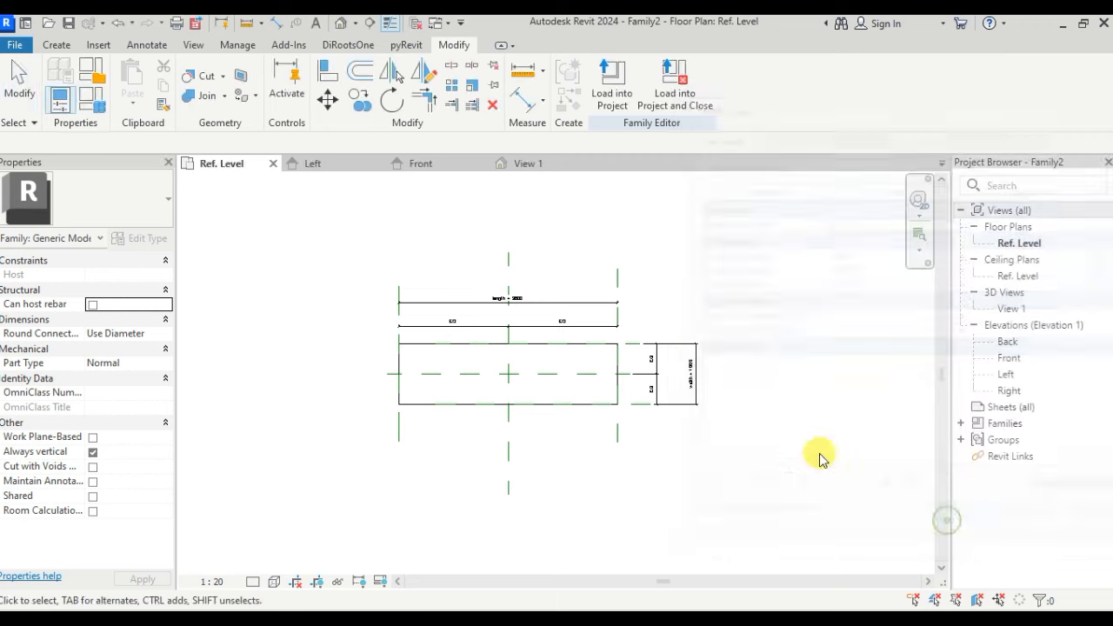
In the Left elevation, stretch the extrusion's top to the upper reference plane and lock it, then lock its base to the reference level.
left_click(330, 165)
scroll(620, 447, "up", 2)
middle_click_drag(624, 454, 628, 355)
scroll(652, 380, "up", 1)
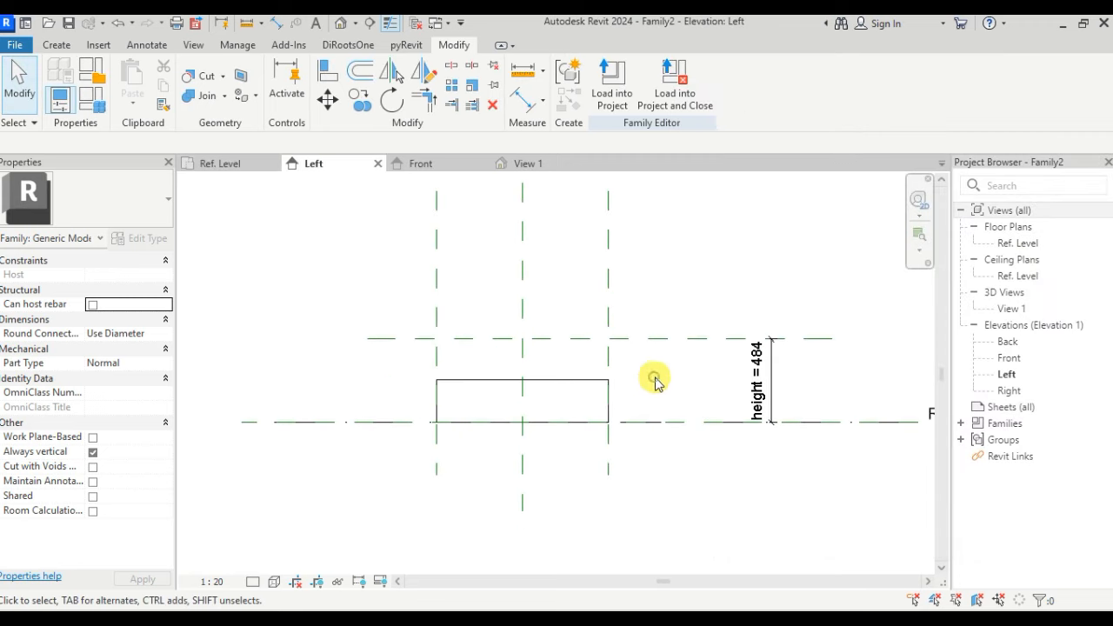
left_click(562, 371)
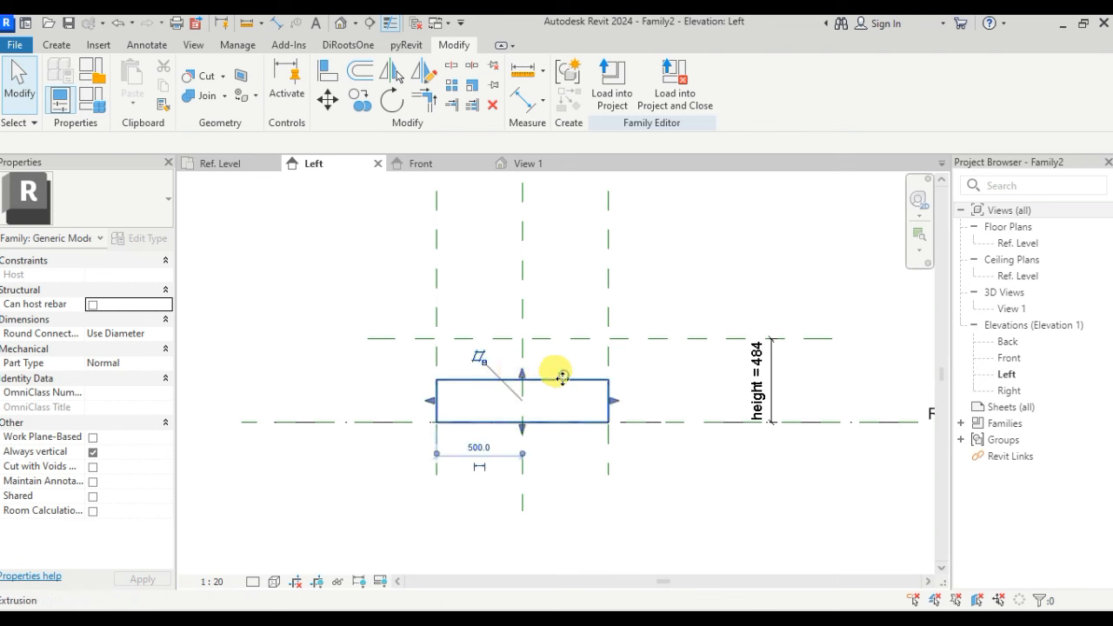
left_click_drag(521, 379, 513, 338)
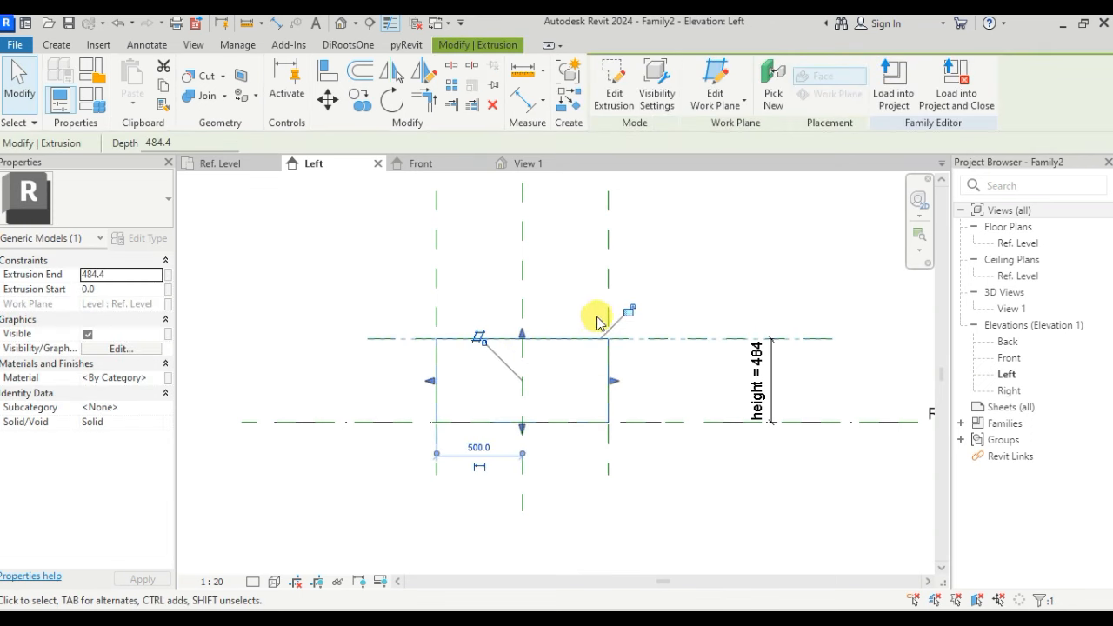
left_click(628, 310)
mouse_move(526, 432)
left_mouse_down()
mouse_move(524, 390)
mouse_move(525, 423)
left_mouse_up()
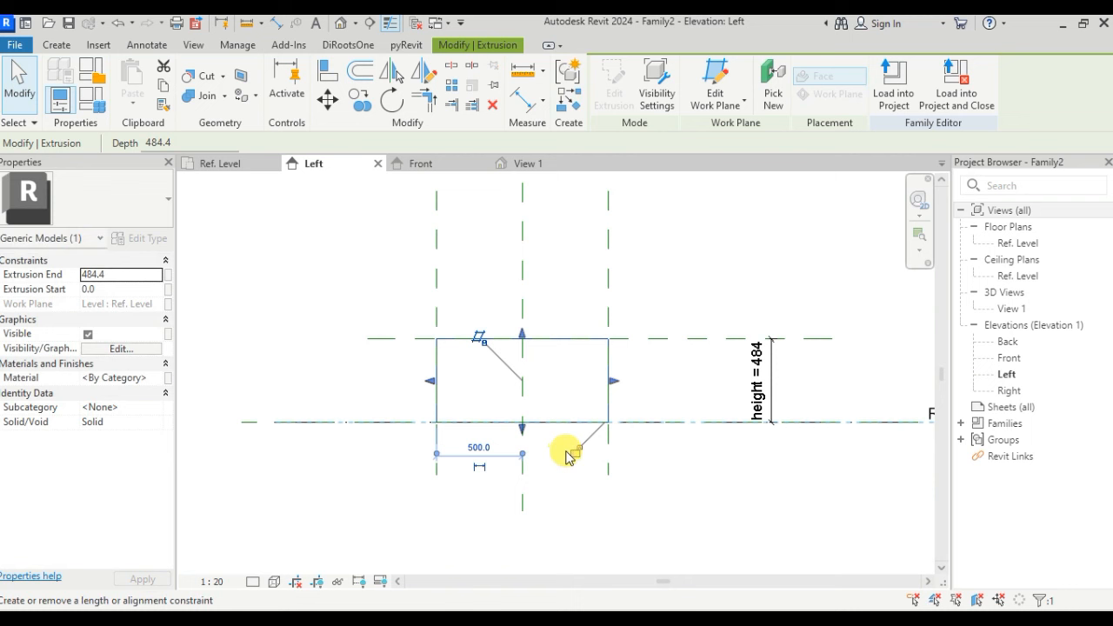
left_click(666, 479)
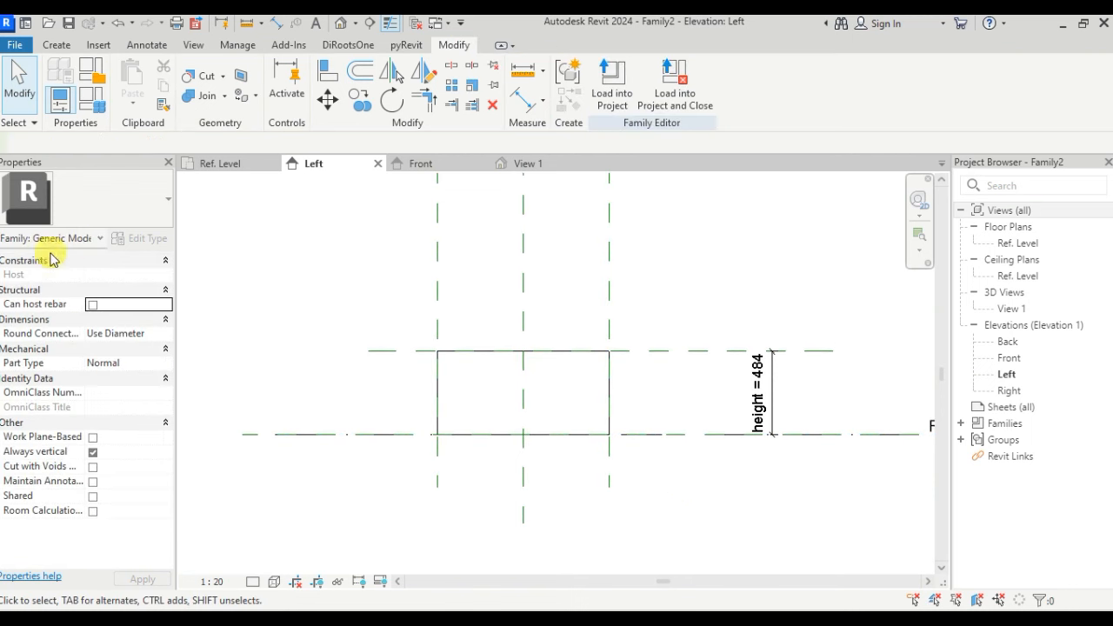
Set the height parameter to 500 in Family Types, apply it and close the dialog.
left_click(90, 100)
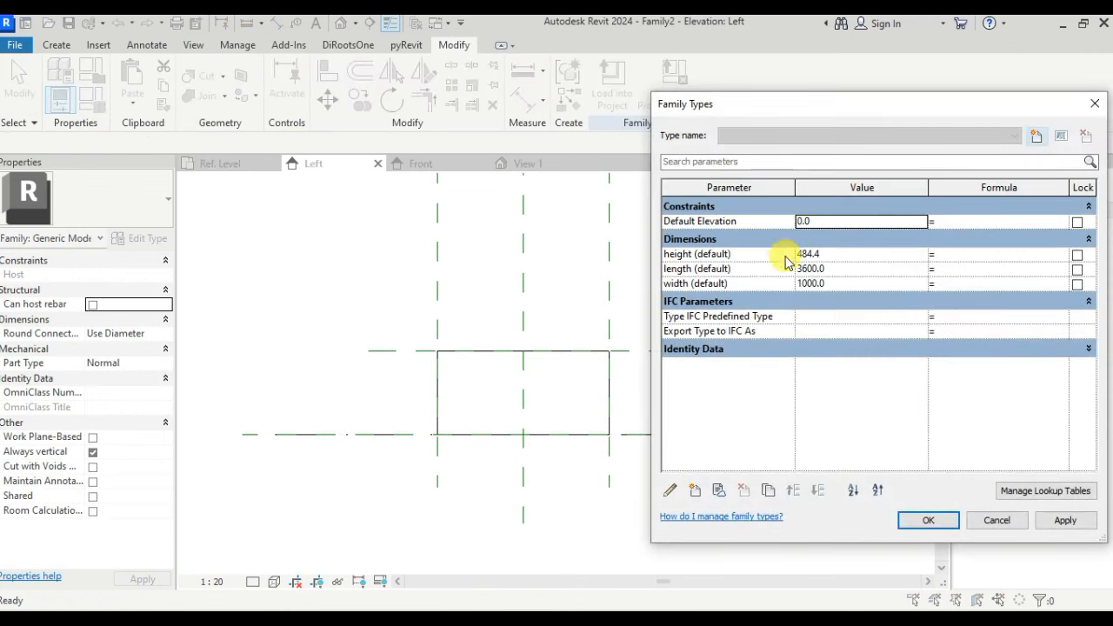
left_click(840, 253)
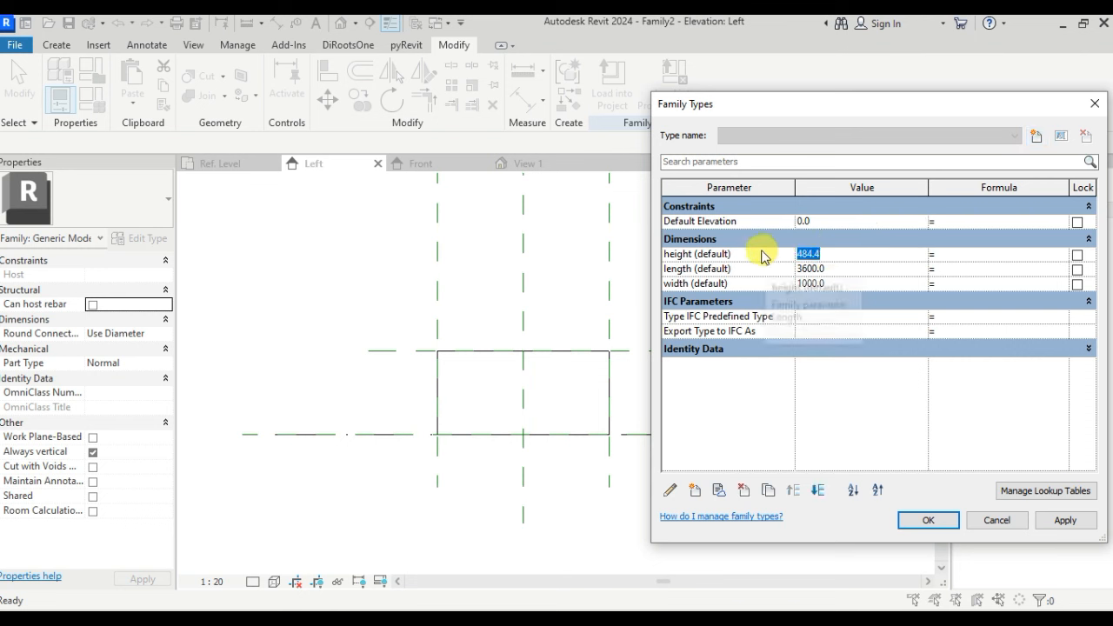
type("500")
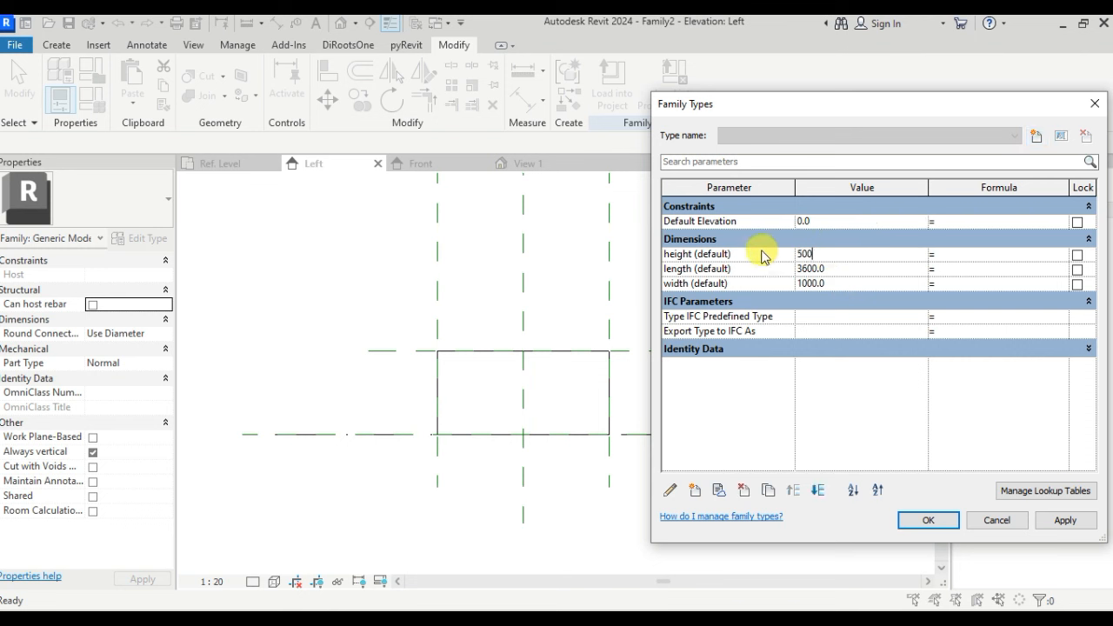
left_click(1064, 520)
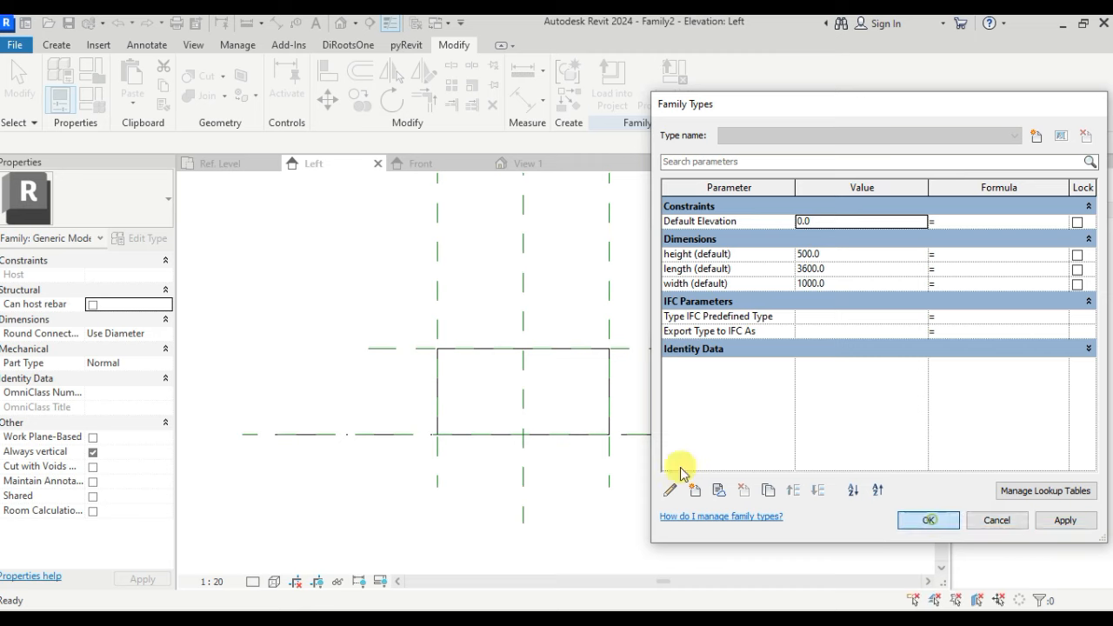
left_click(928, 520)
Tile the open views and fit the model in all of them, framing the extrusion in the 3D view.
scroll(479, 336, "down", 5)
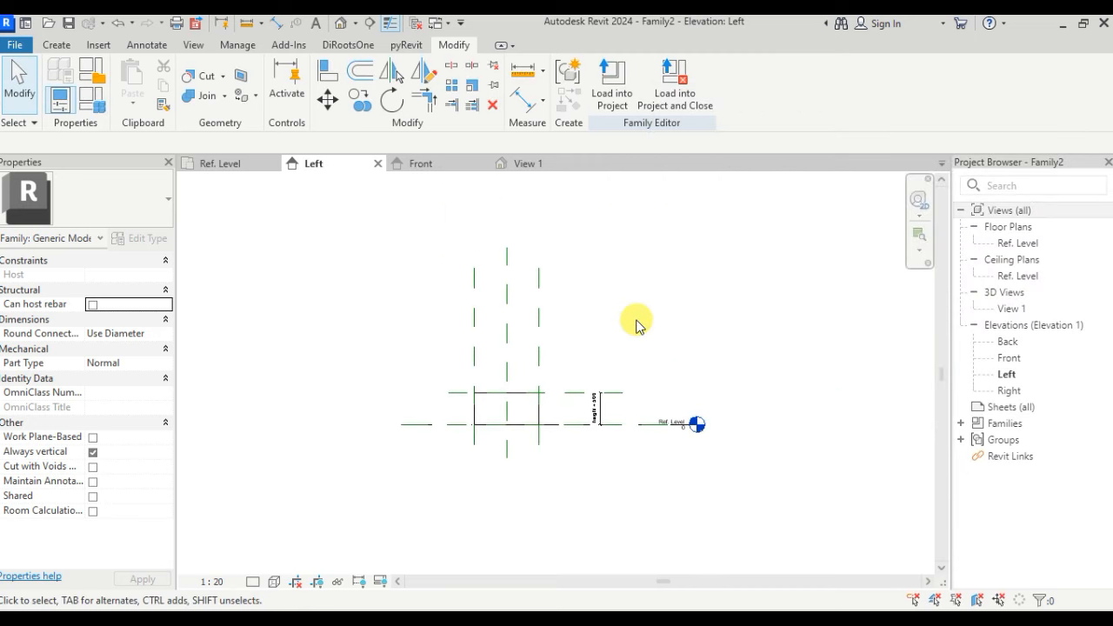
key("w")
key("t")
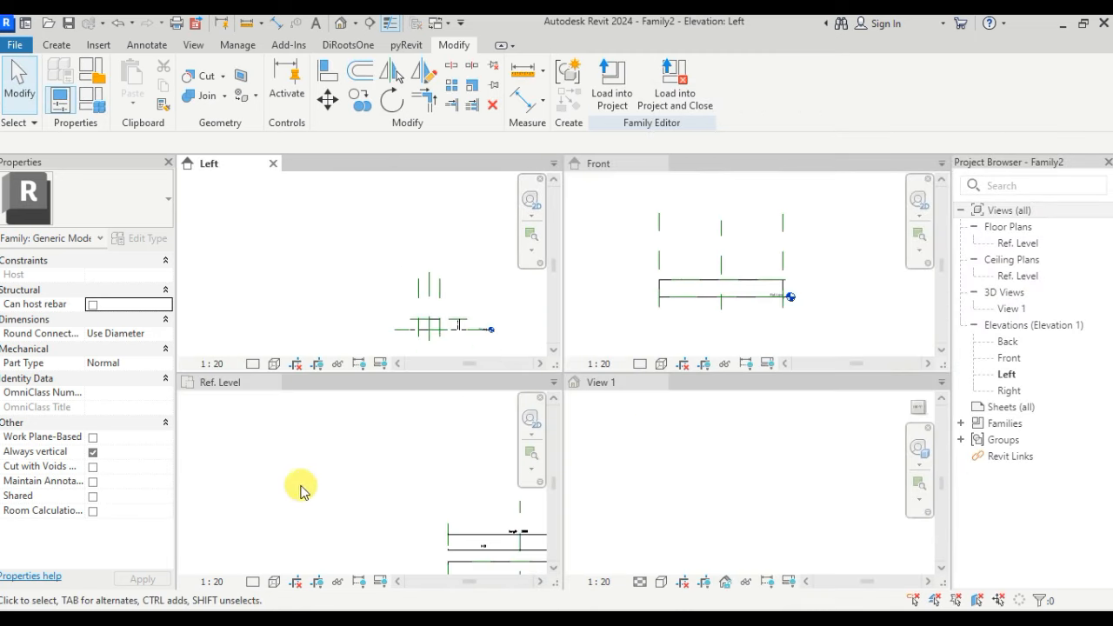
left_click(300, 490)
left_click(757, 458)
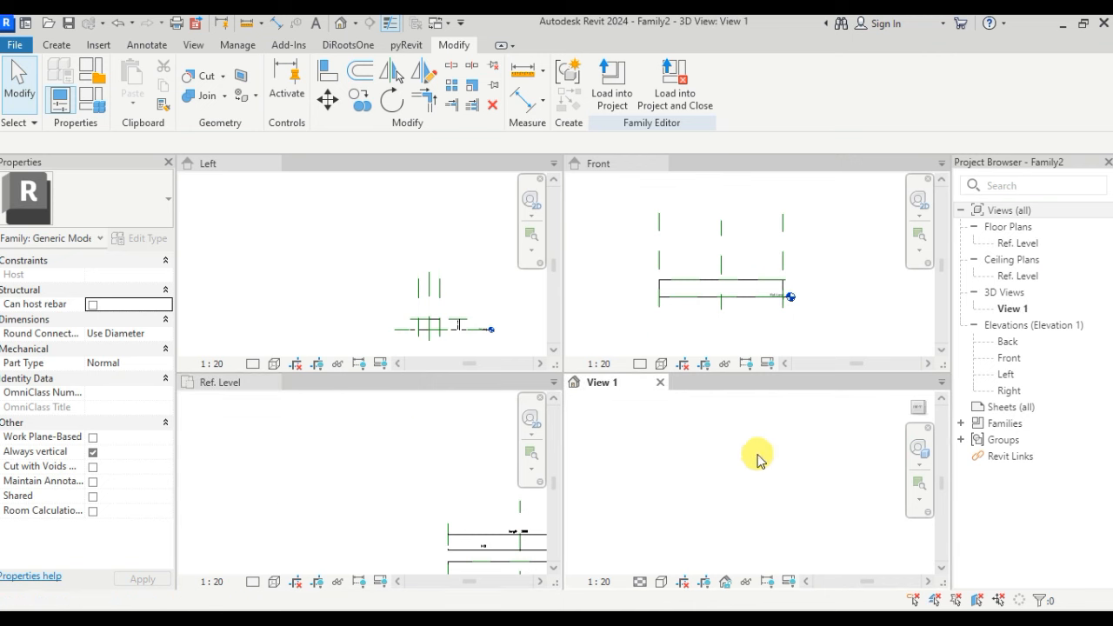
key("z")
key("a")
middle_click_drag(721, 455, 737, 536, "shift")
scroll(750, 435, "up", 5)
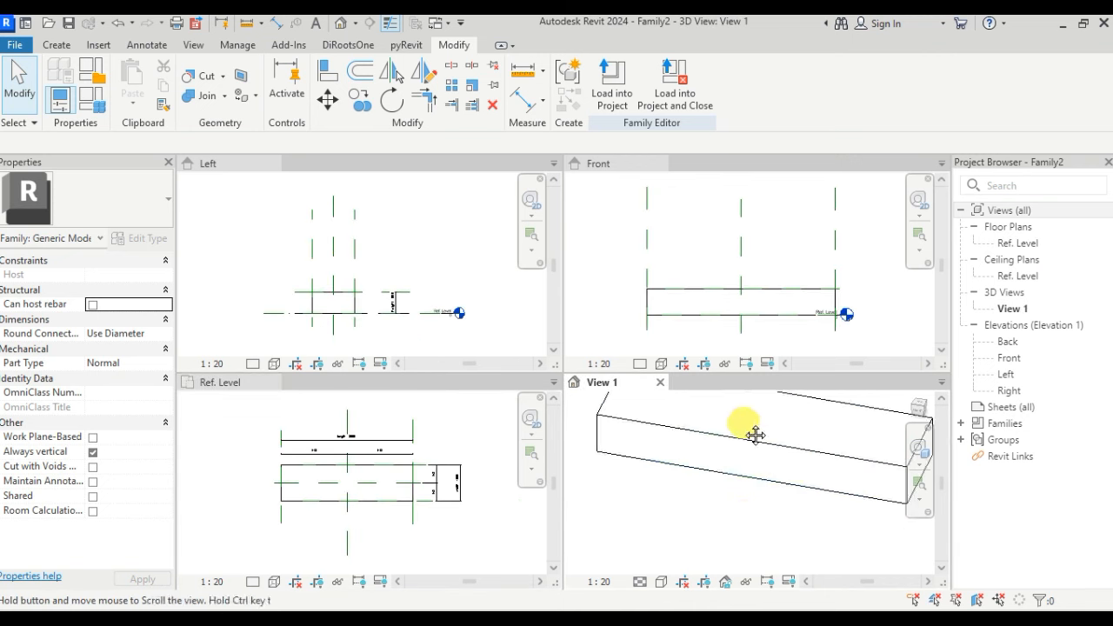
Display the 3D view alone with shaded faces and close Family Types without changing any values.
left_click(638, 583)
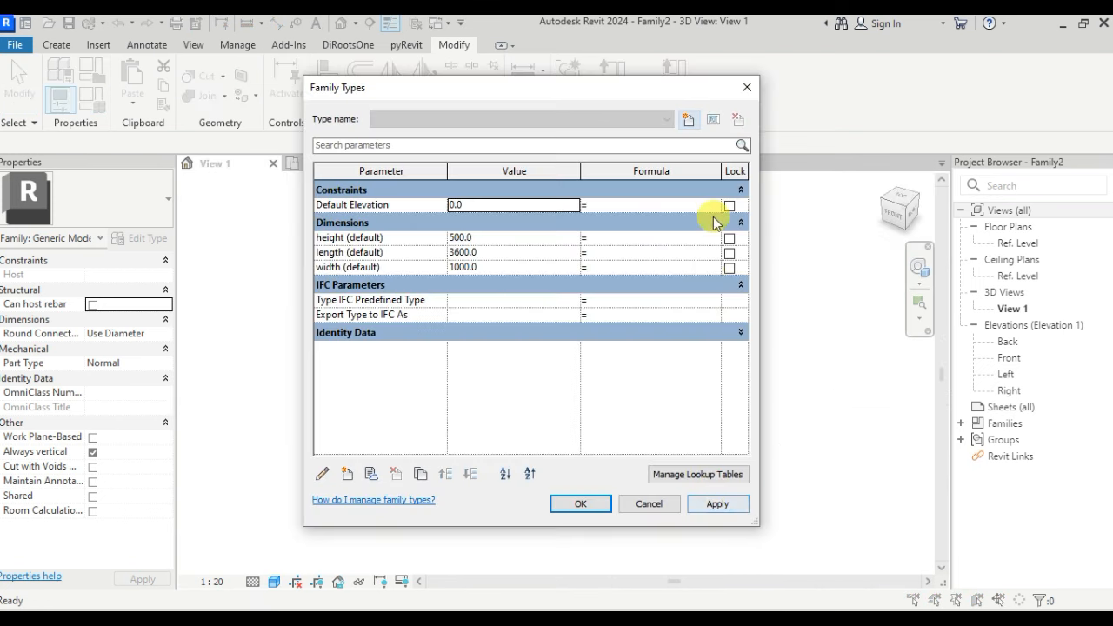
left_click(746, 87)
middle_click_drag(559, 261, 602, 392, "shift")
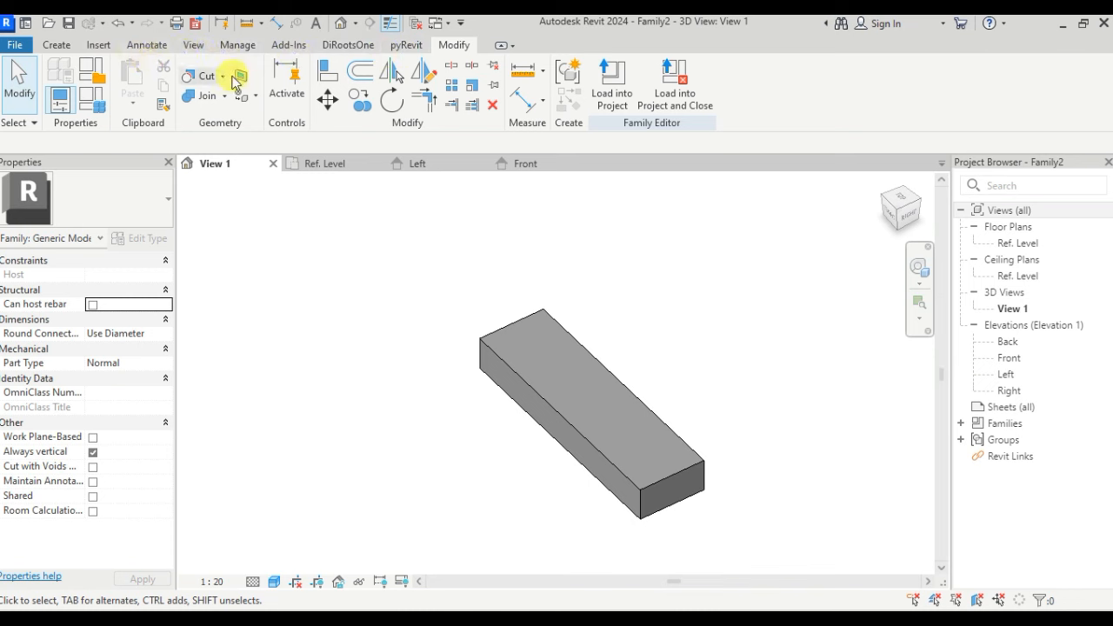
Open the shared parameters editor and create a new folder on the Desktop while browsing for the parameter file.
left_click(237, 44)
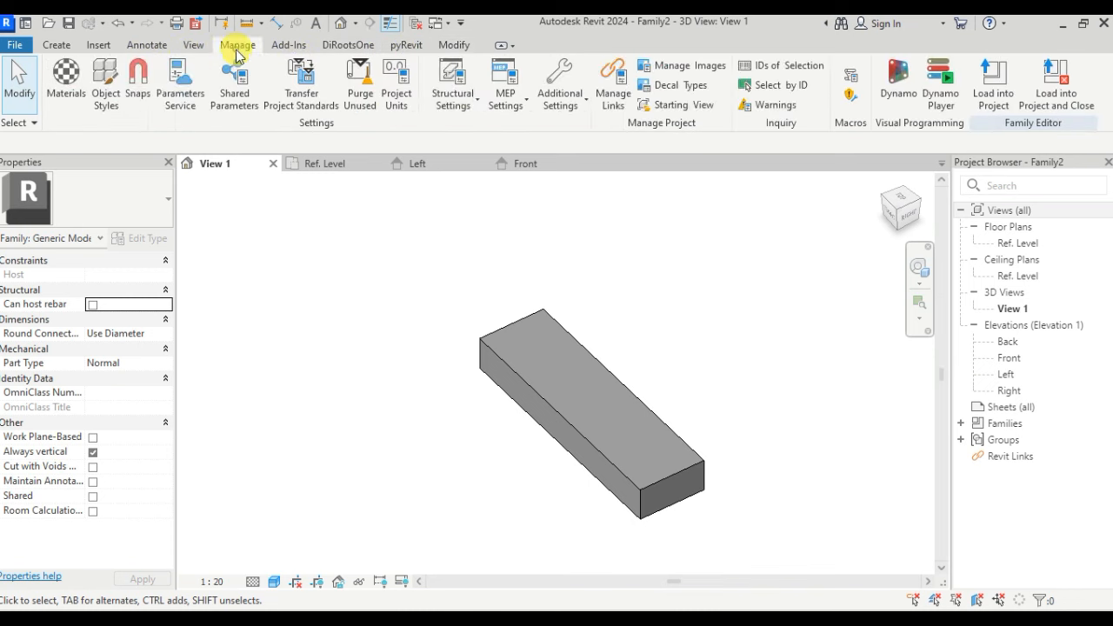
left_click(228, 95)
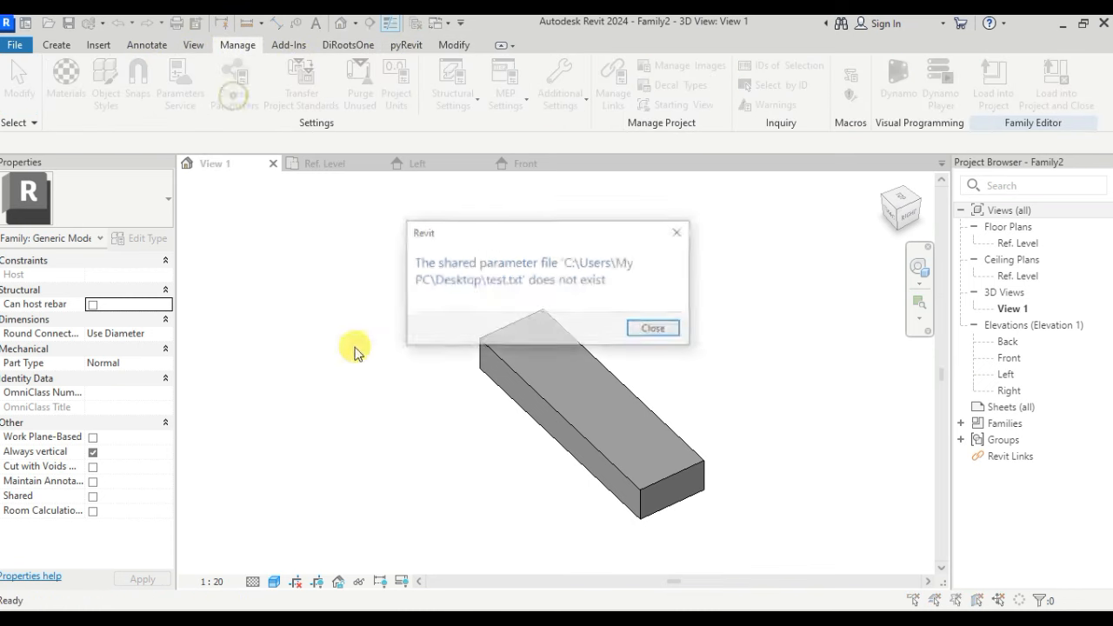
left_click(650, 329)
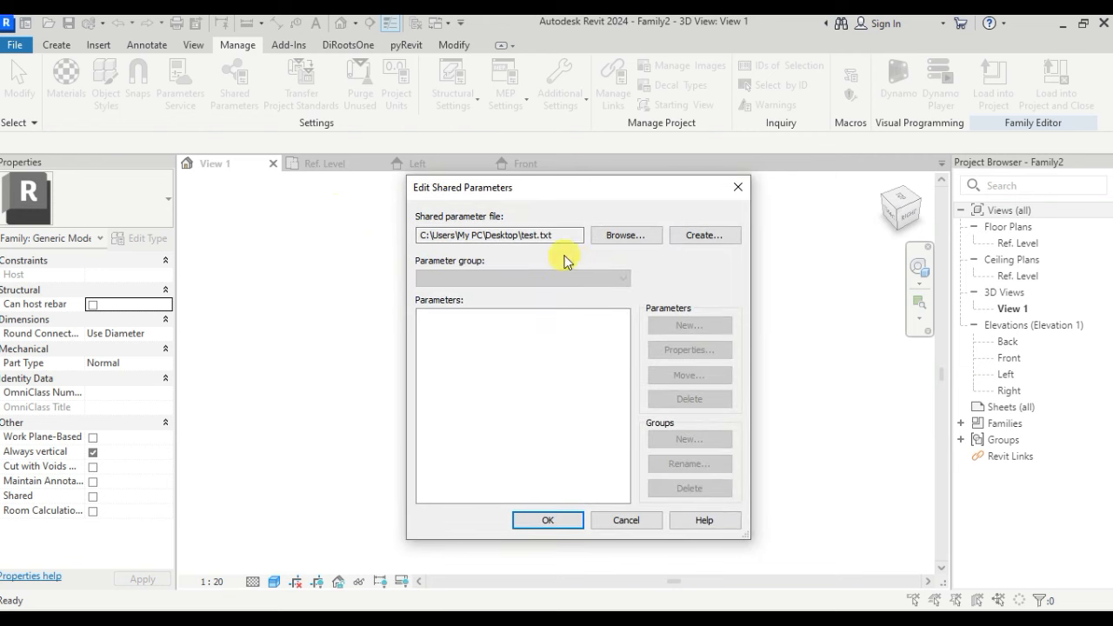
left_click(628, 235)
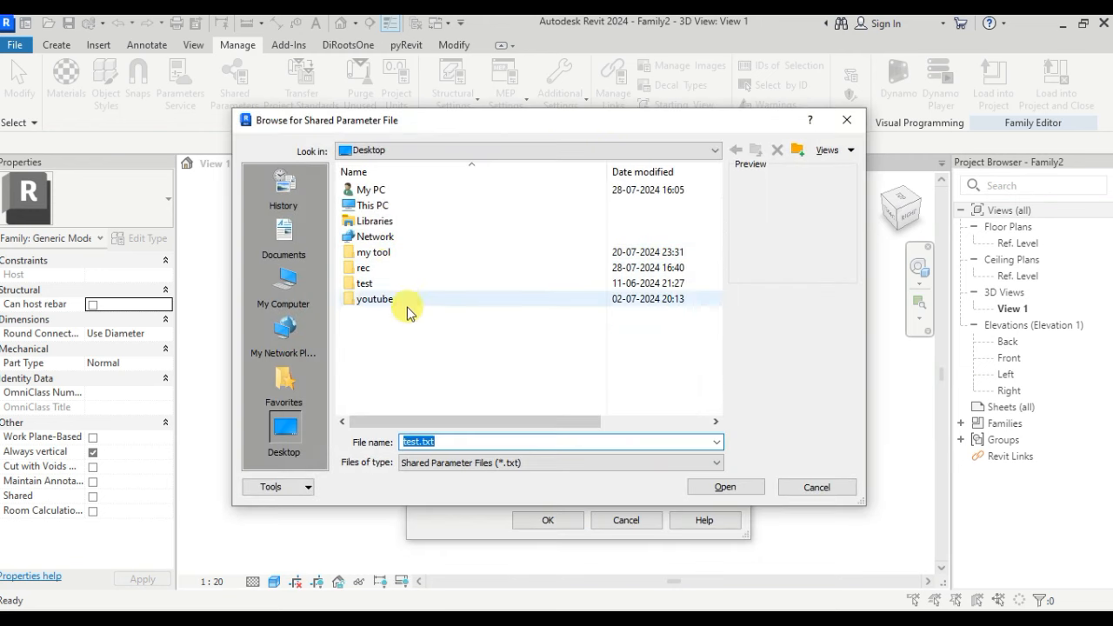
left_click(797, 150)
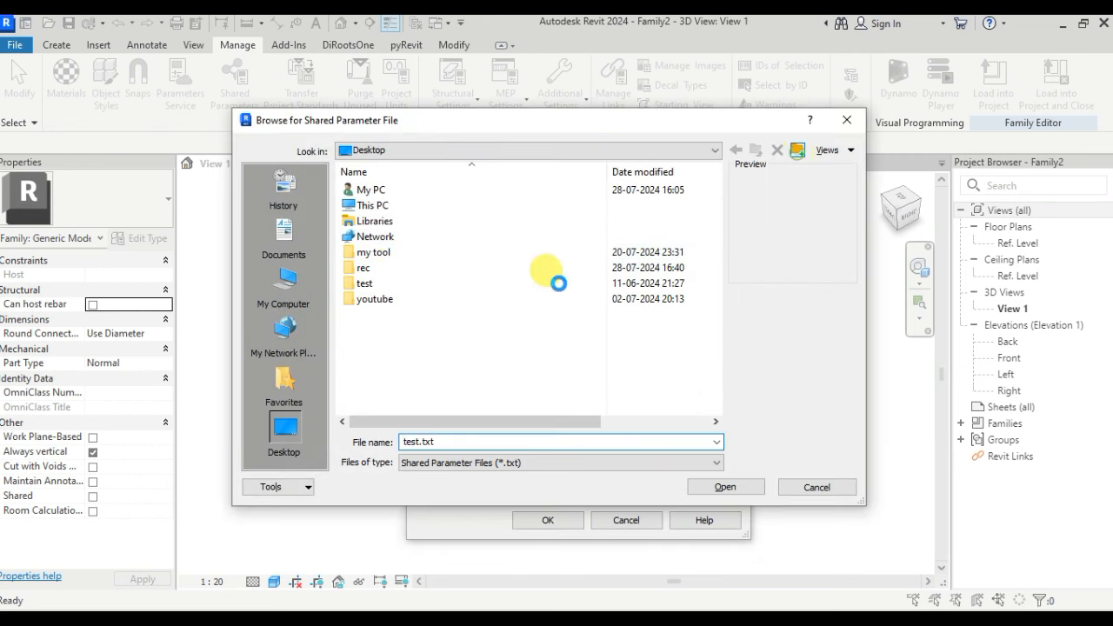
left_click(446, 341)
double_click(400, 268)
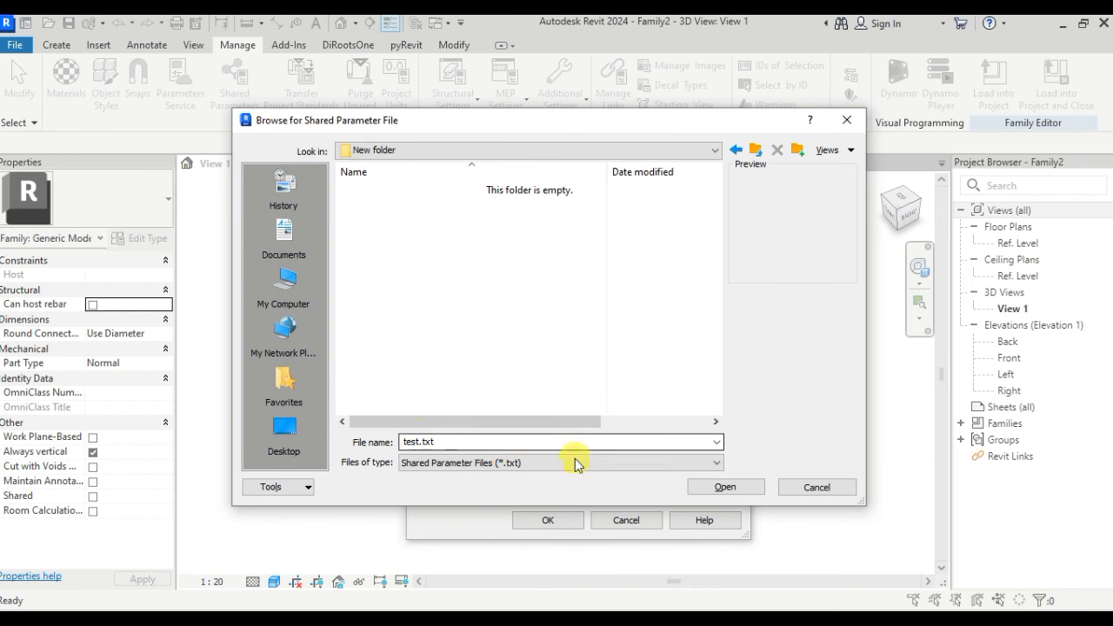
Try to open test.txt from the new folder as the shared parameter file, then cancel browsing.
left_click(721, 489)
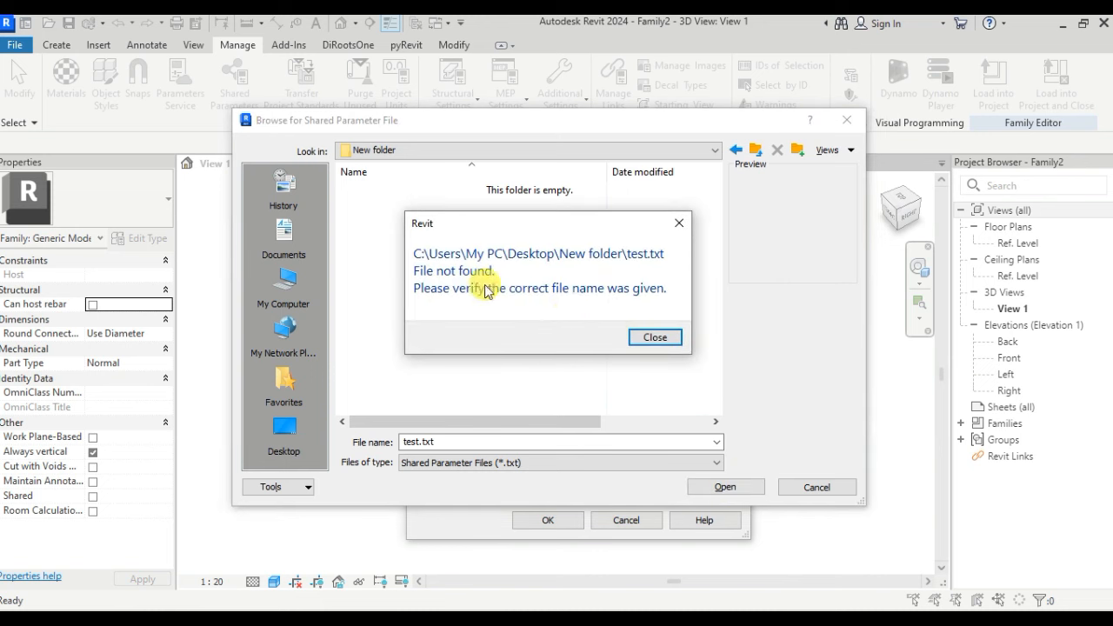
left_click(643, 338)
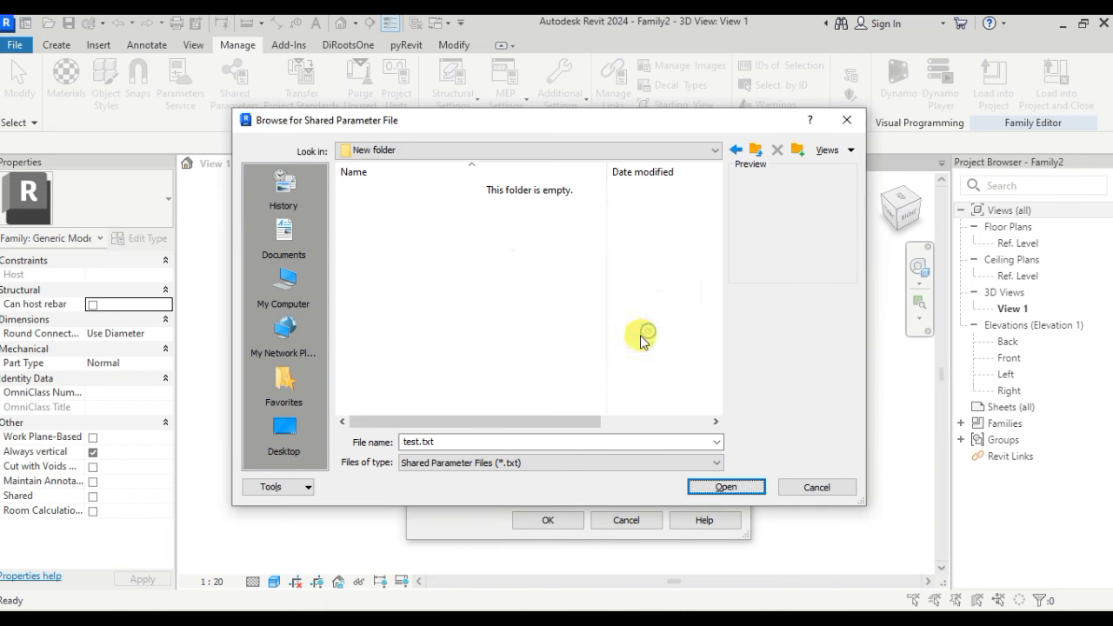
left_click(817, 487)
Create the shared parameter file test.txt in the Desktop's New folder and add a parameter group named family parameters.
left_click(708, 233)
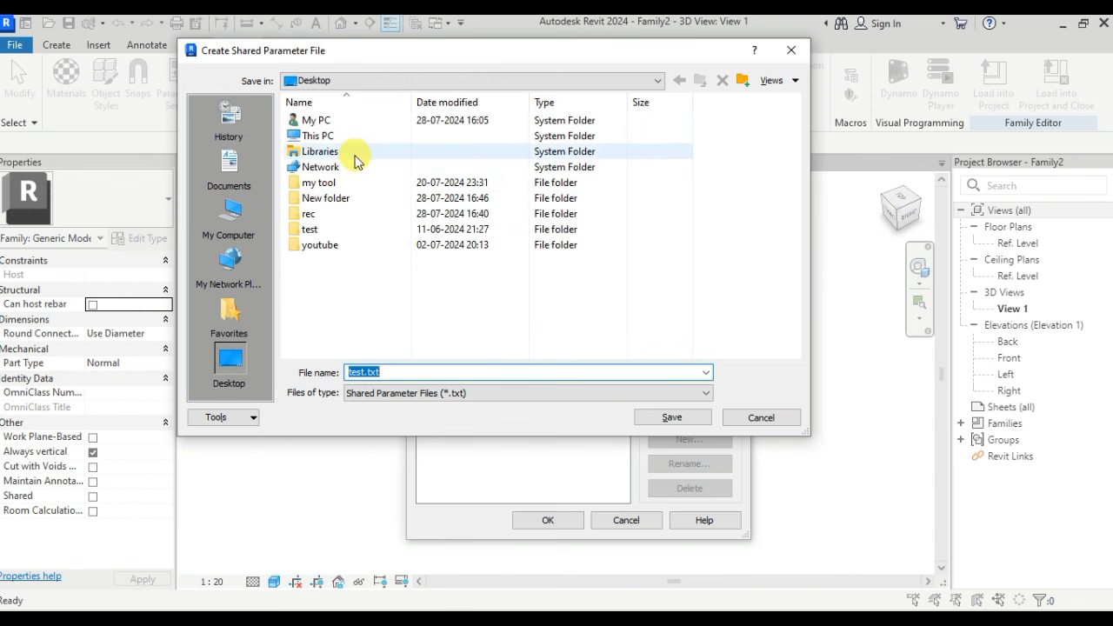
double_click(346, 197)
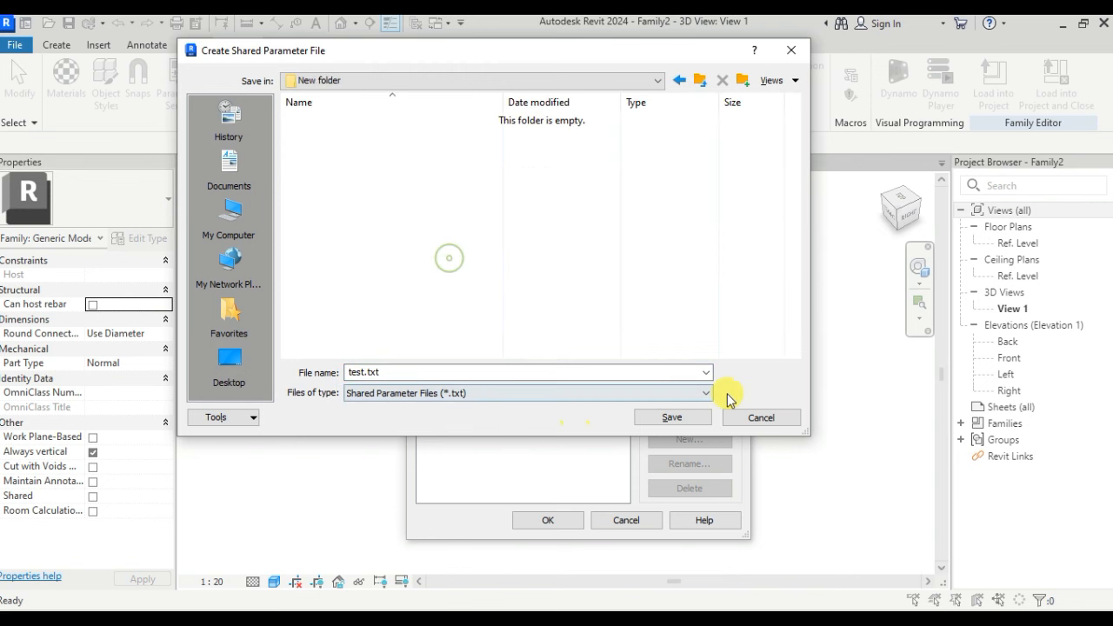
left_click(674, 417)
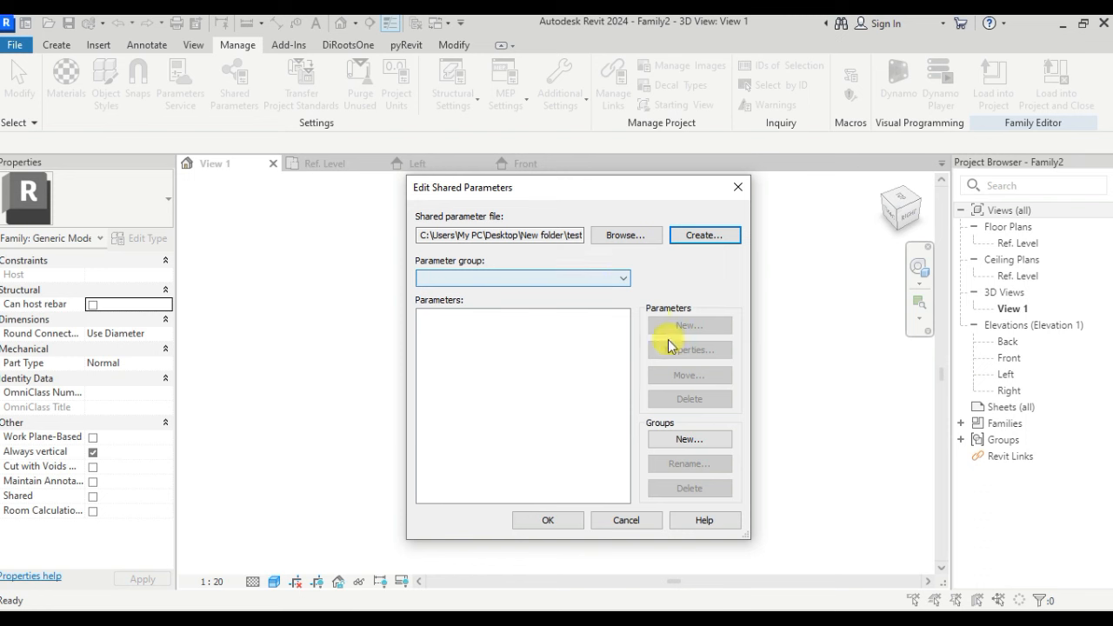
left_click(689, 439)
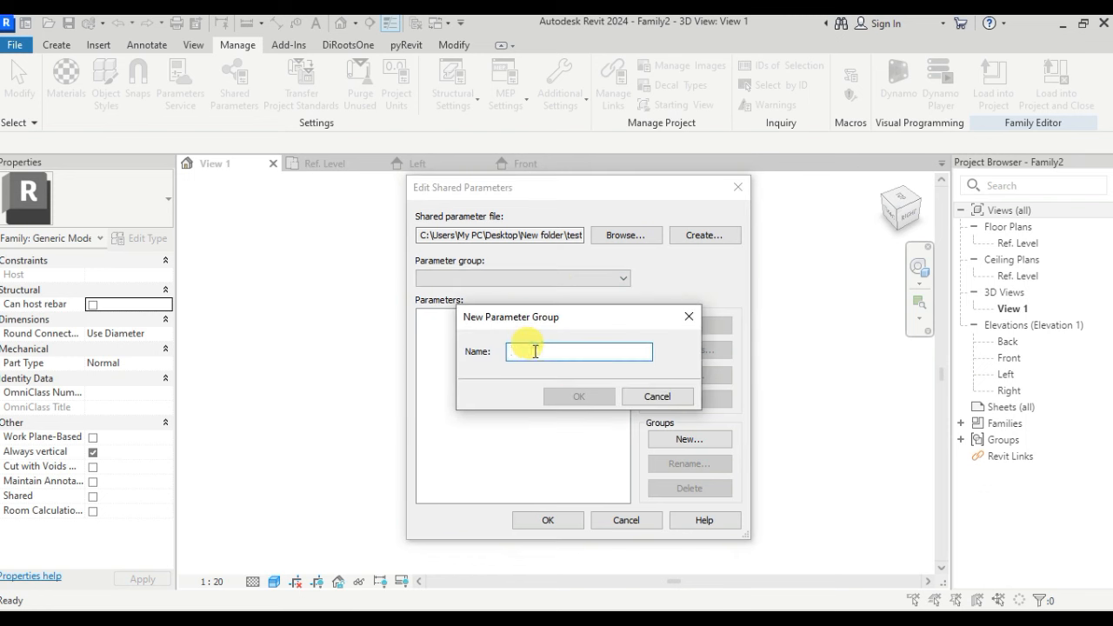
type("family parameters")
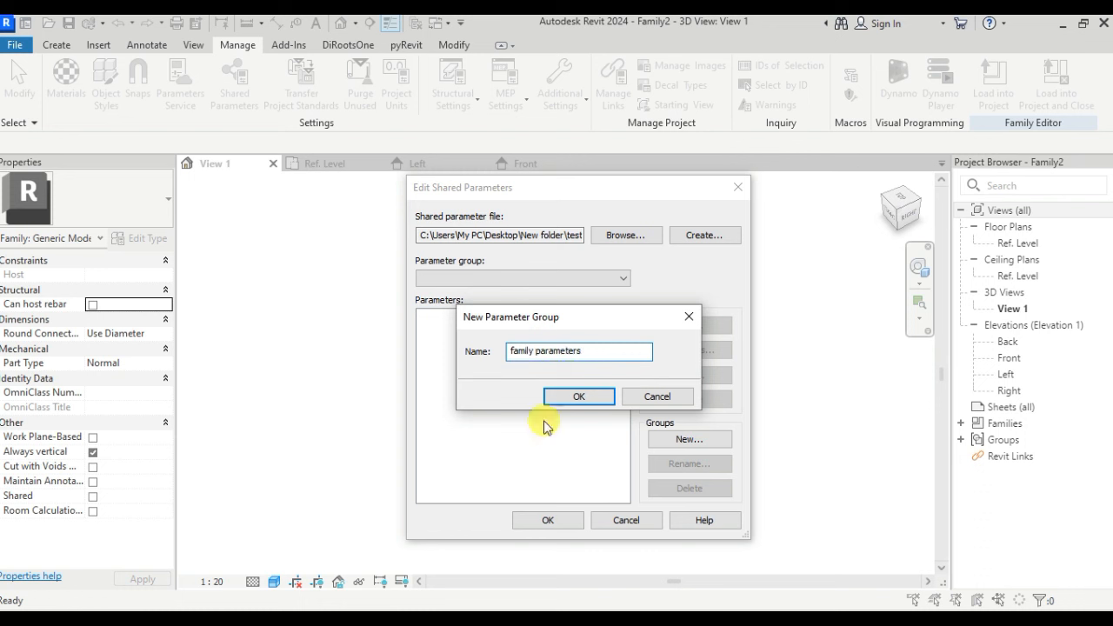
left_click(570, 397)
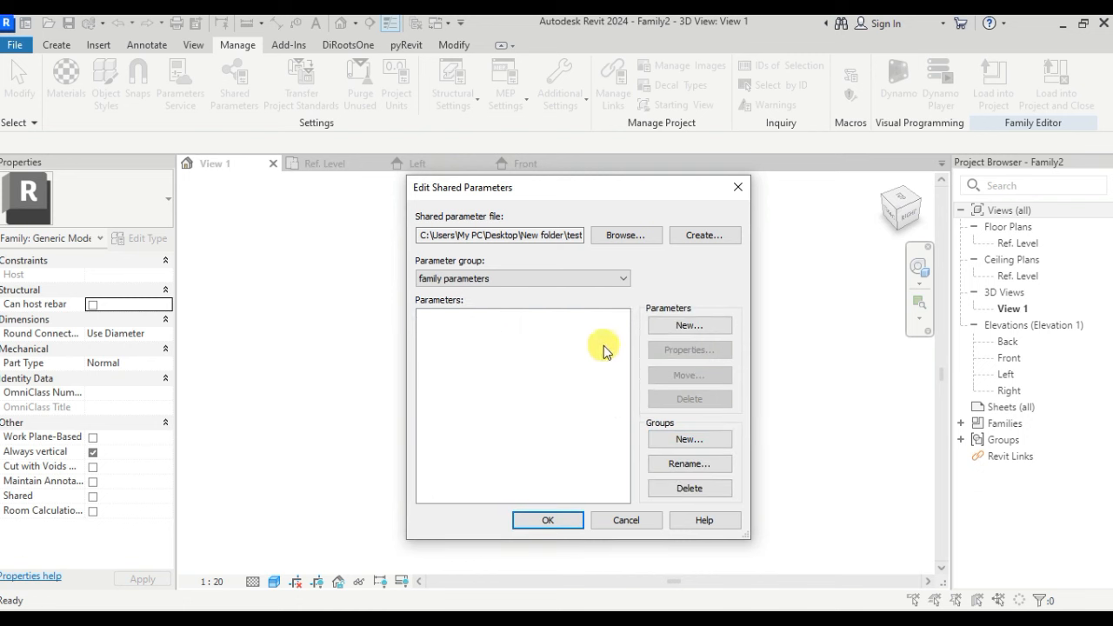
Add a shared parameter named height_shared with the Common discipline and Length data type, then save the shared parameters.
left_click(693, 325)
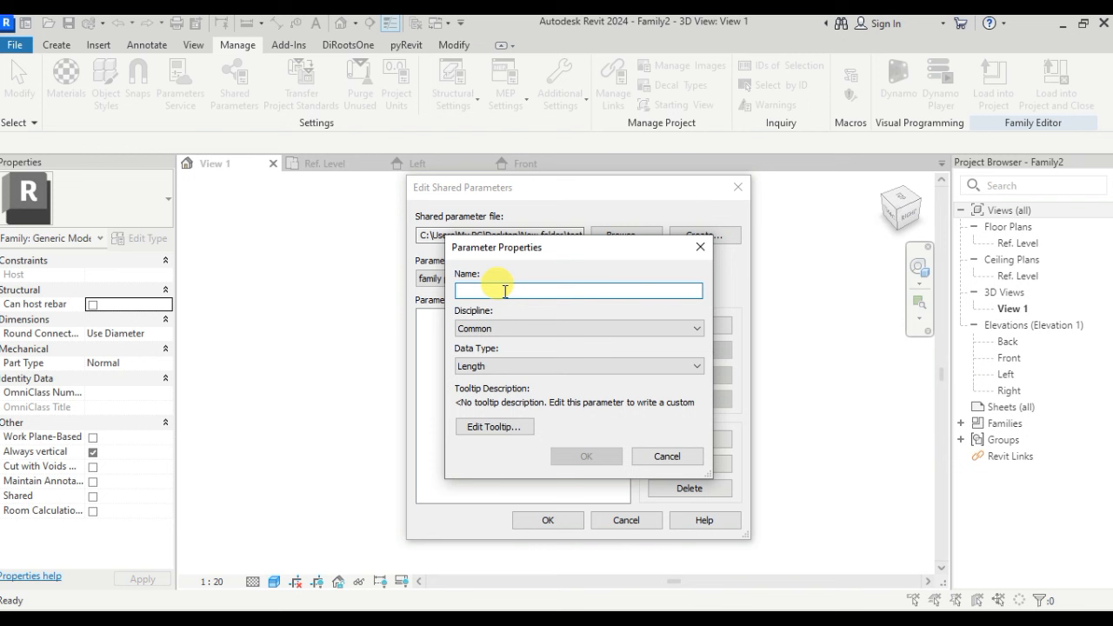
type("t")
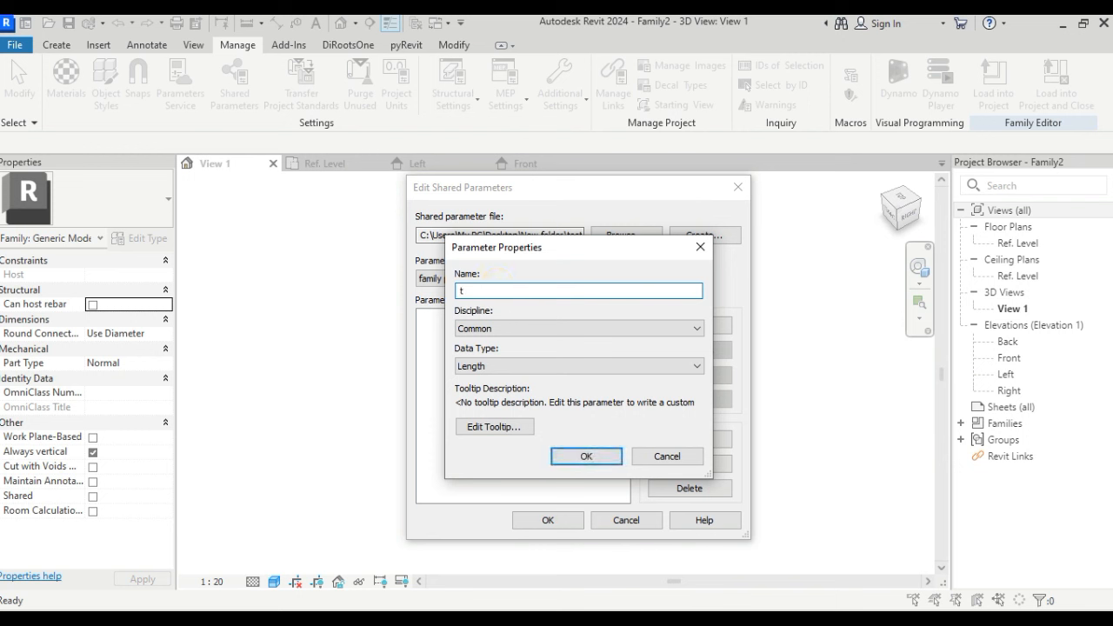
key("BackSpace")
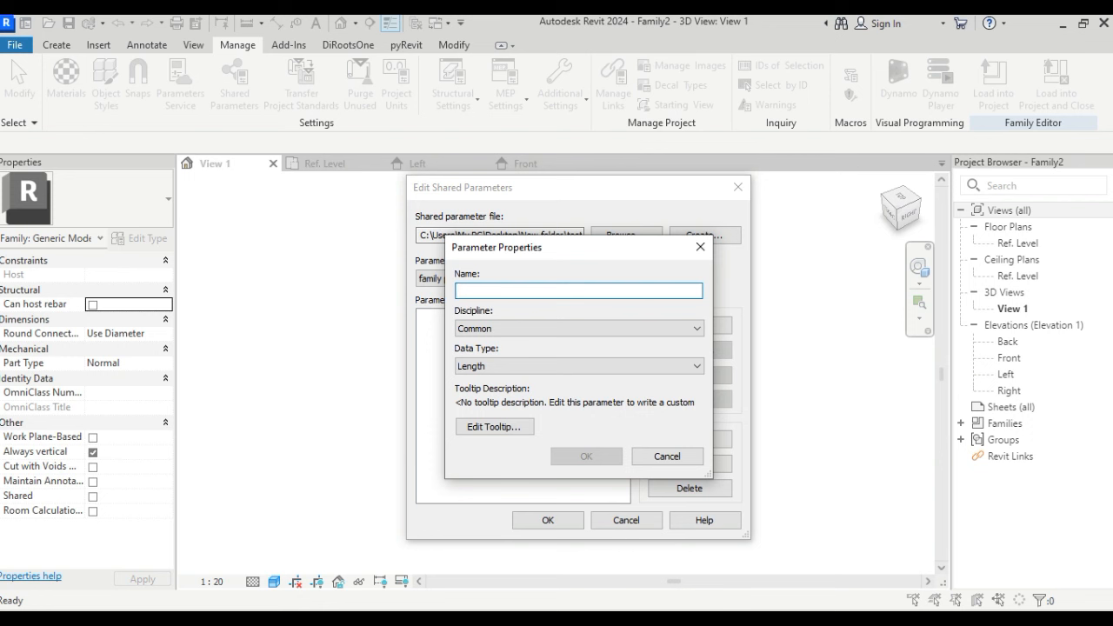
type("height_shared")
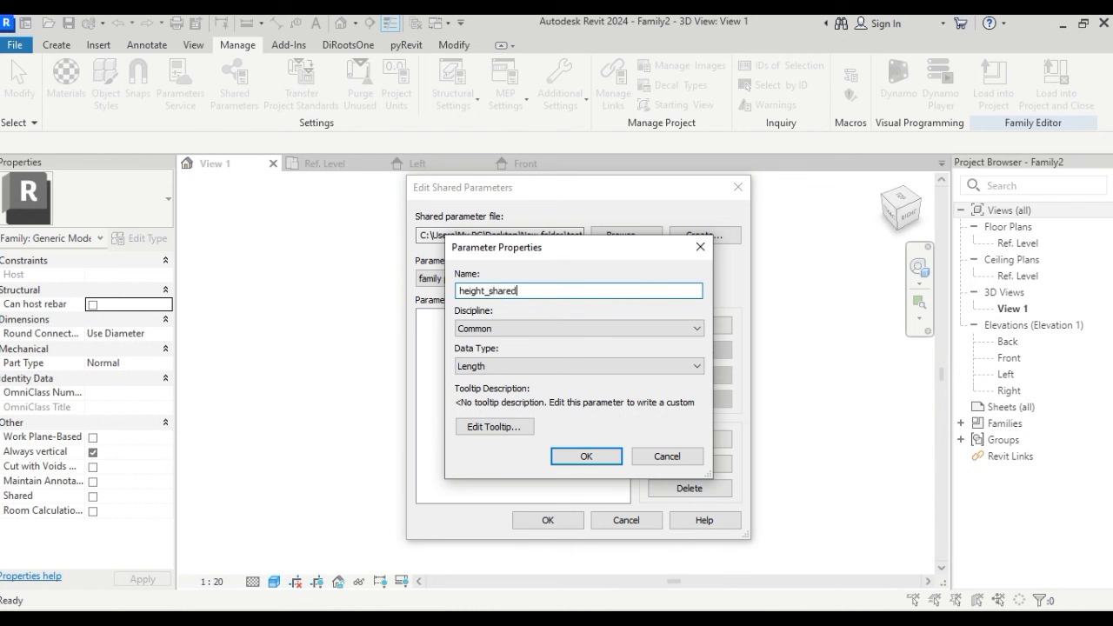
left_click(601, 458)
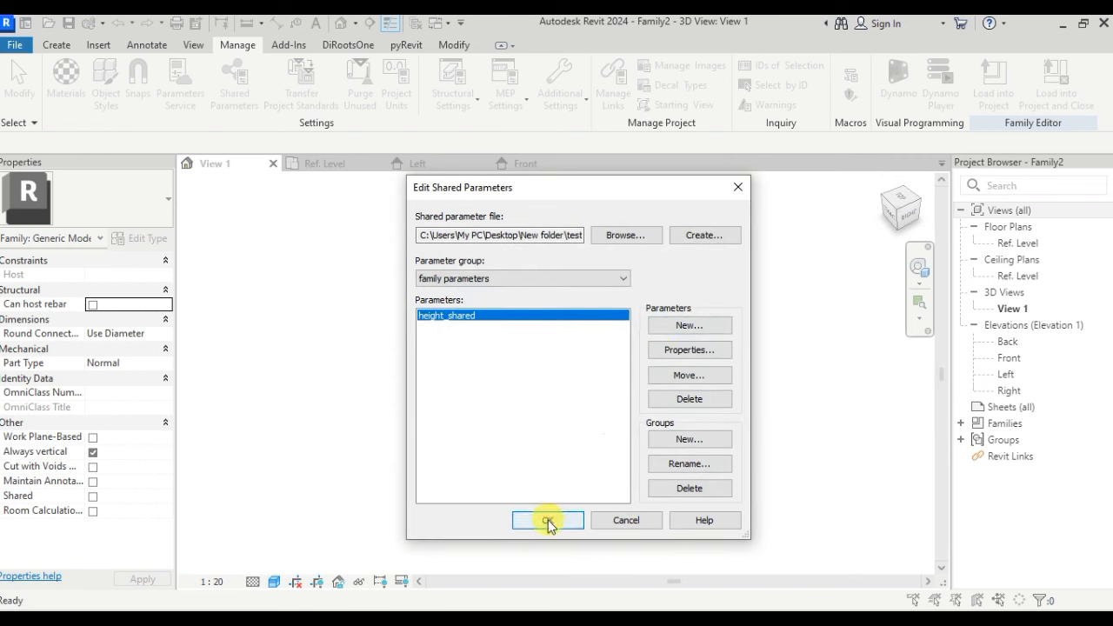
left_click(548, 520)
middle_click_drag(681, 331, 706, 322, "shift")
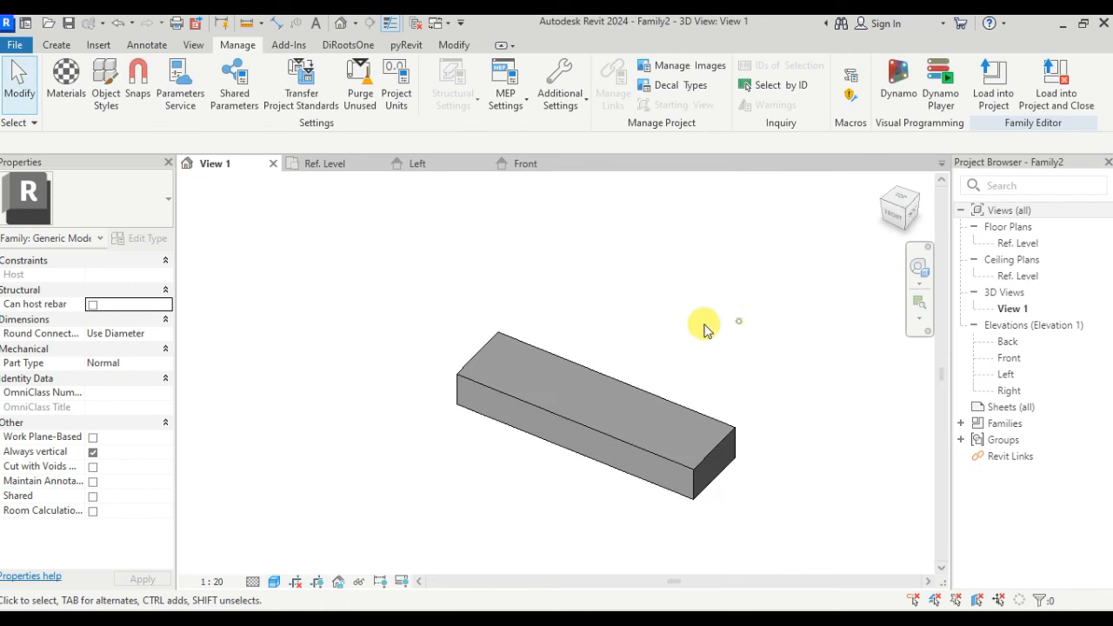
Add the shared parameter height_shared to the family as an instance parameter grouped under Dimensions.
left_click(448, 44)
left_click(87, 109)
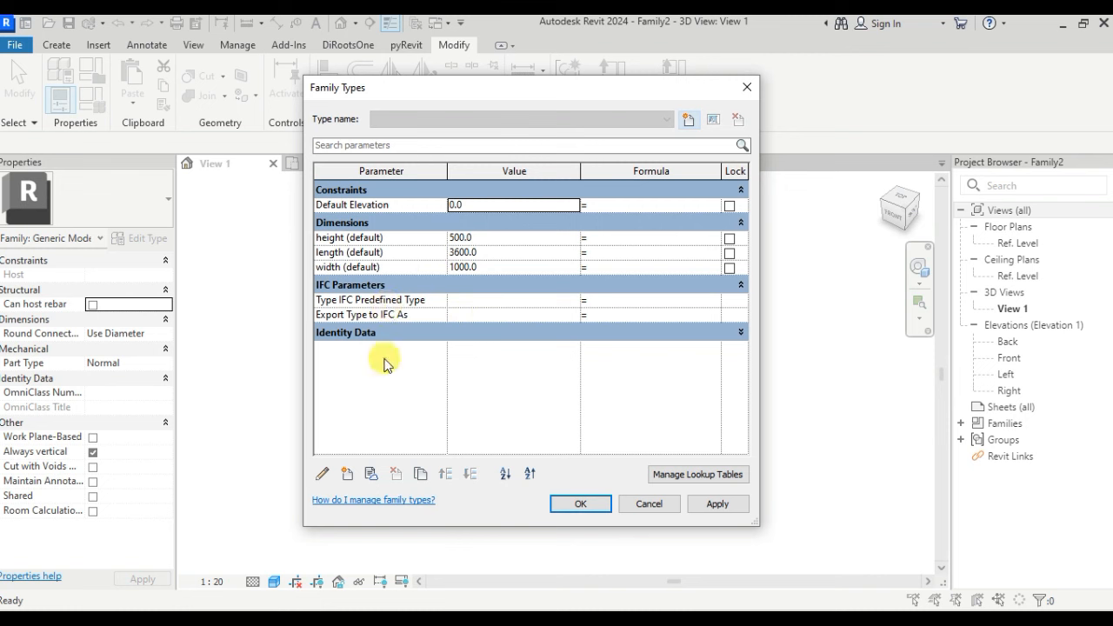
left_click(346, 475)
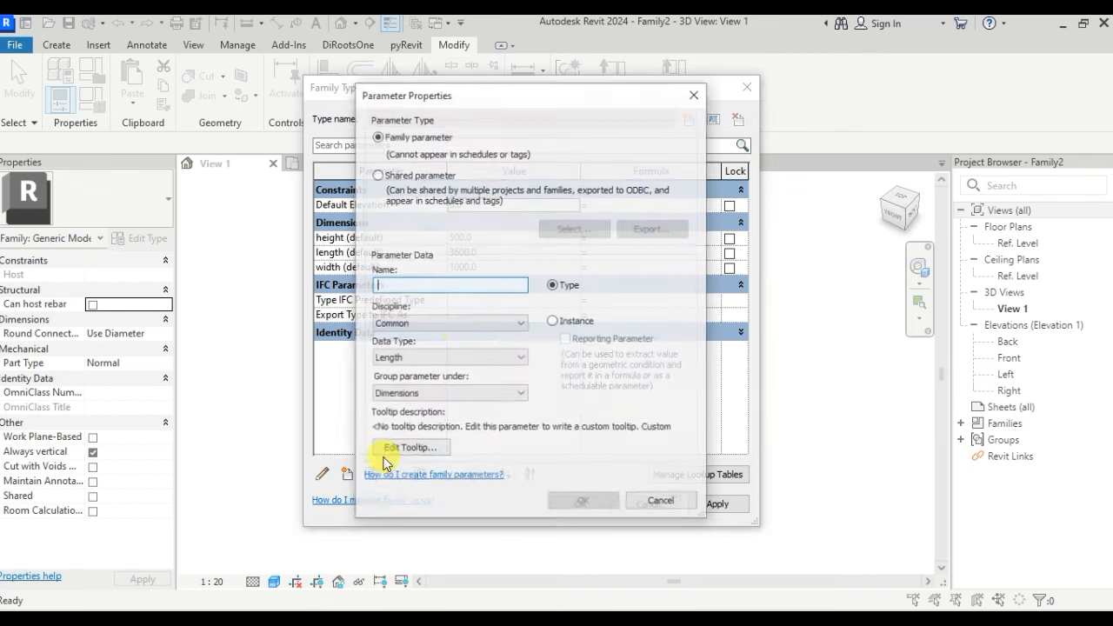
left_click(388, 174)
left_click(571, 228)
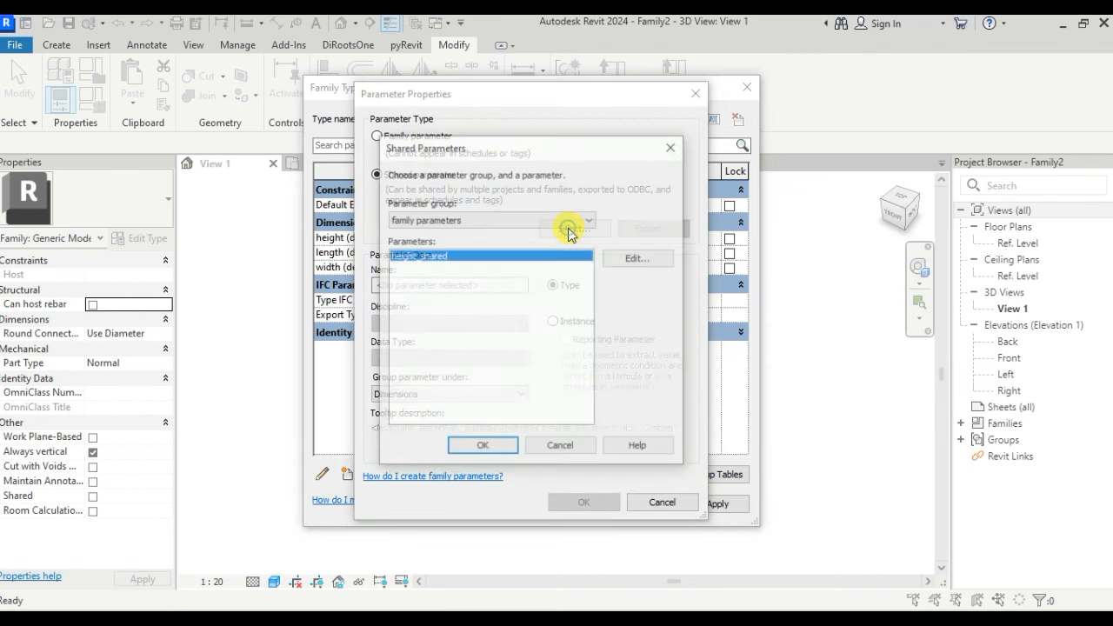
left_click(470, 443)
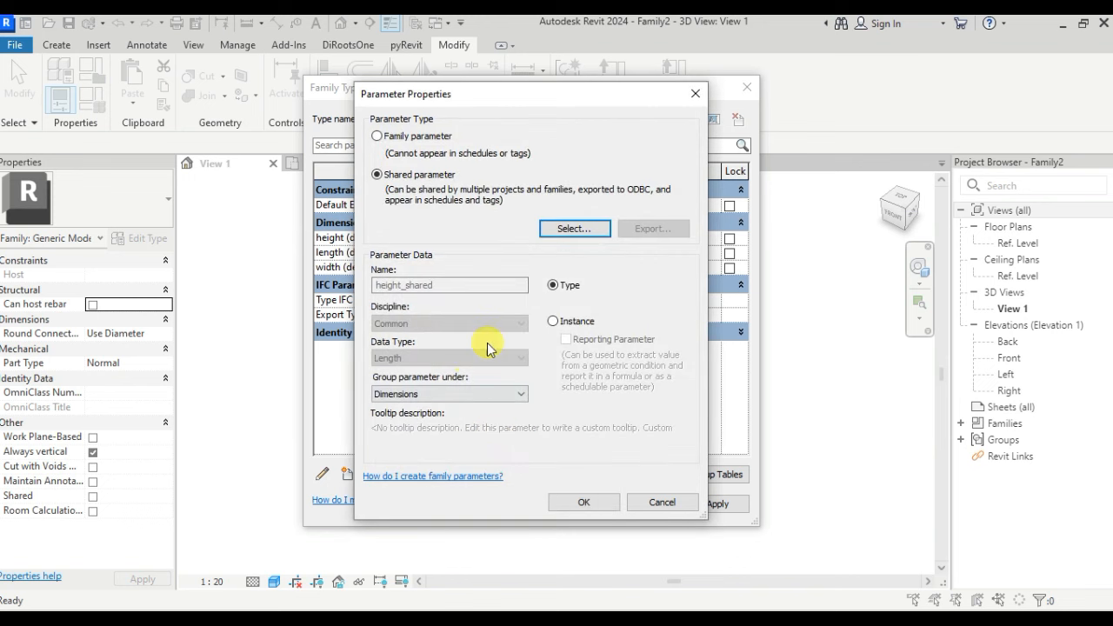
left_click(565, 325)
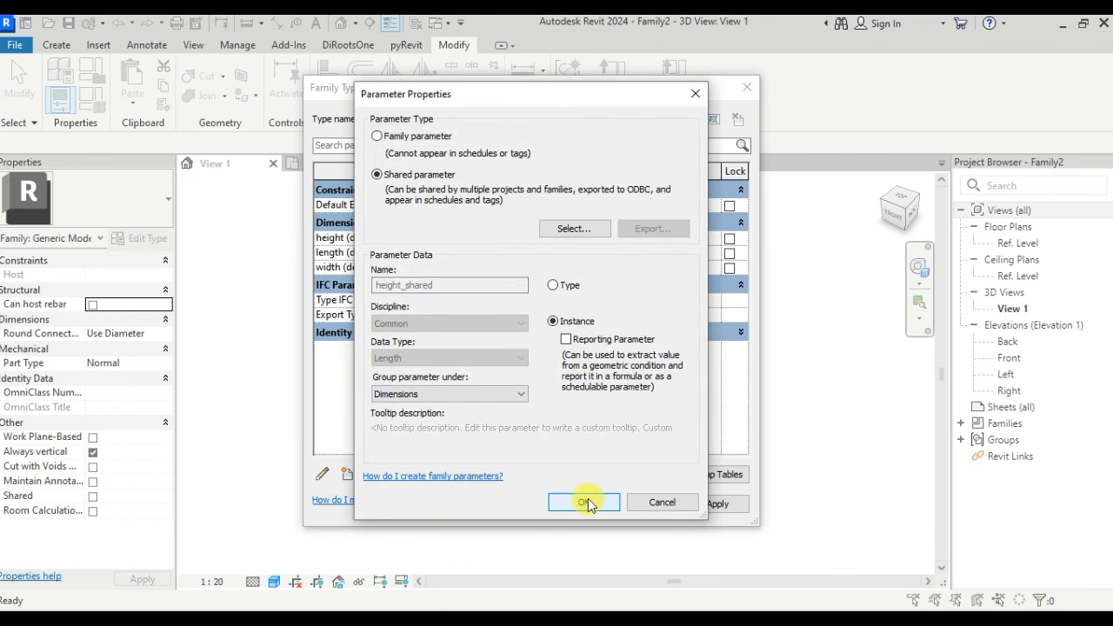
left_click(583, 502)
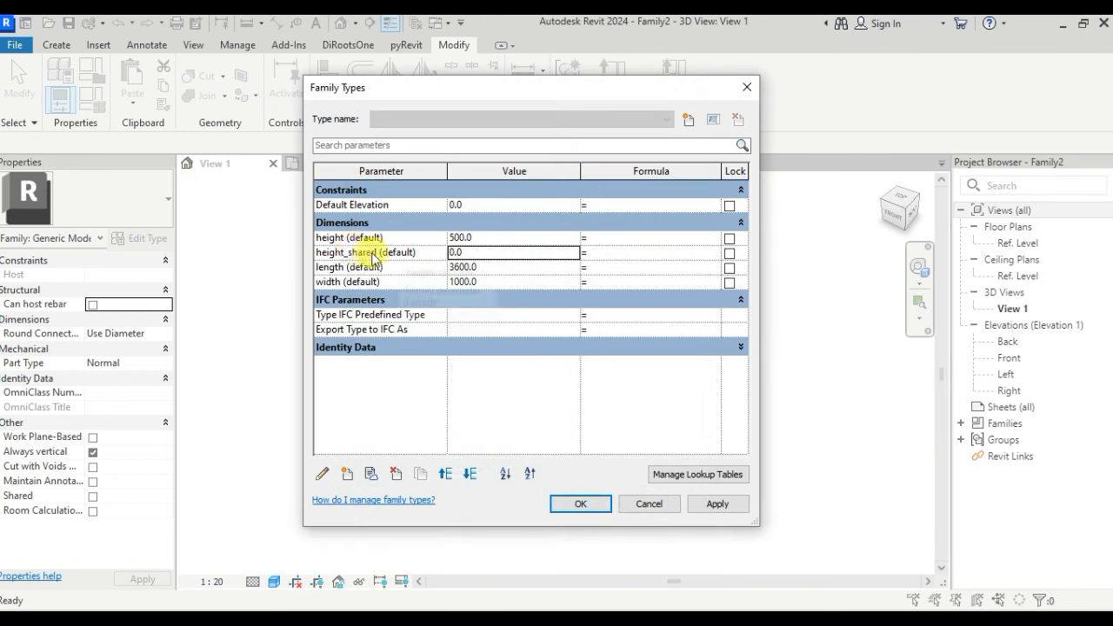
Set the formula of height_shared to height, then apply the change and close the family types.
double_click(474, 253)
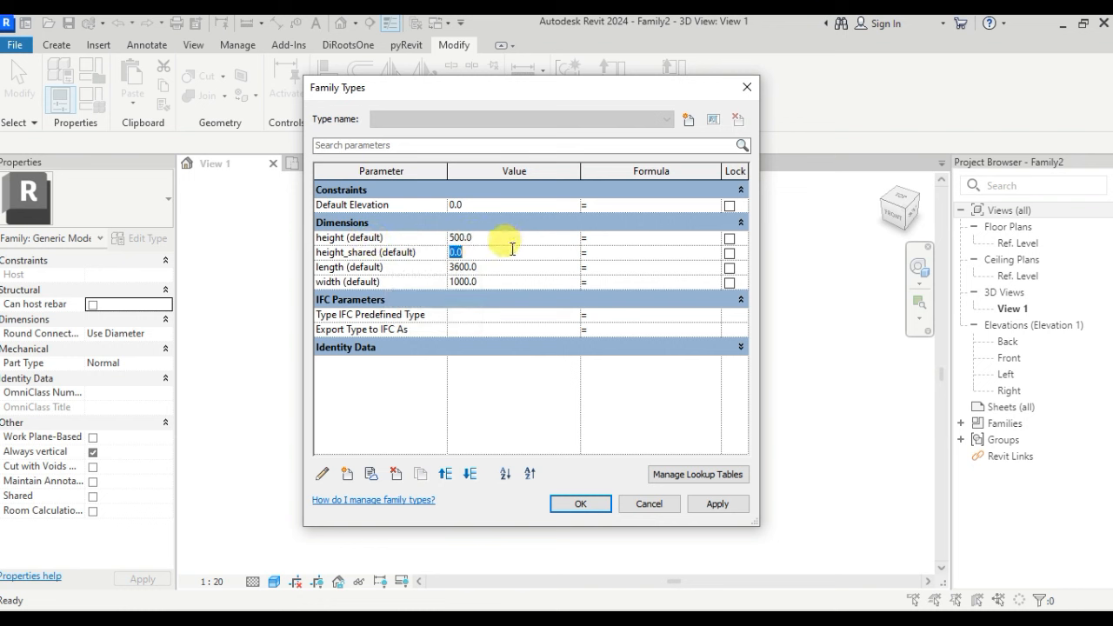
left_click(332, 237)
left_click_drag(346, 237, 315, 237)
key("ctrl+c")
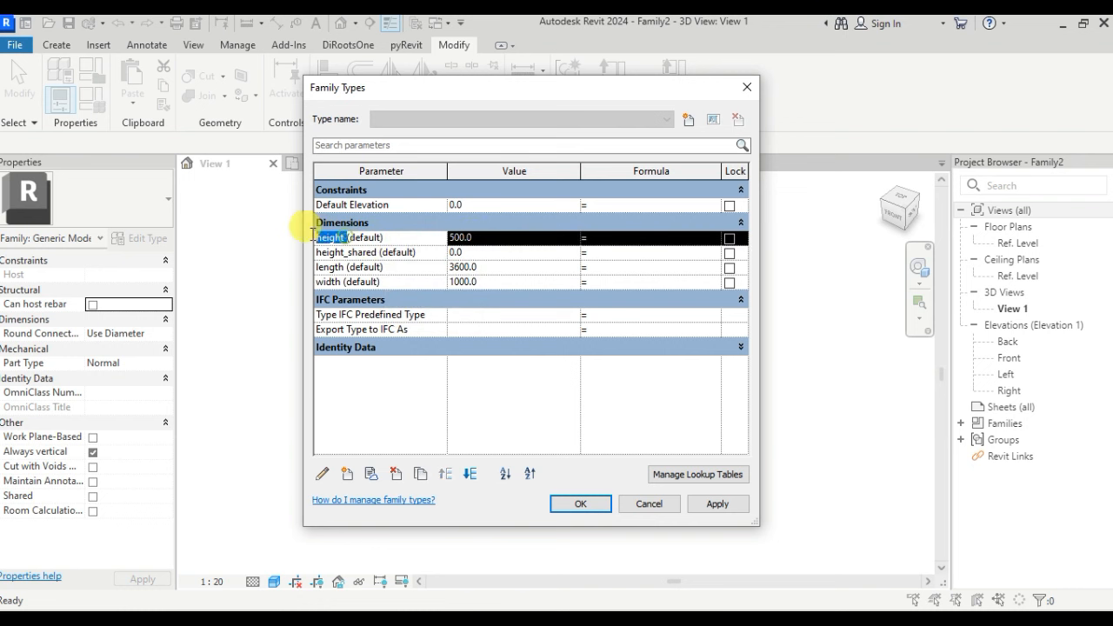
left_click(599, 252)
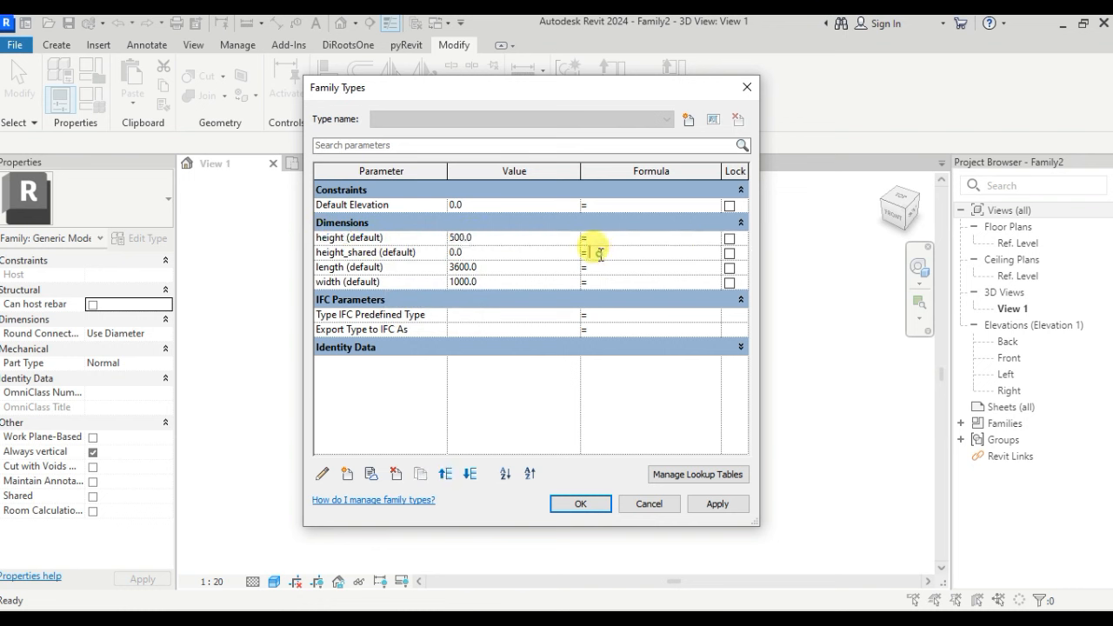
key("ctrl+v")
key("Return")
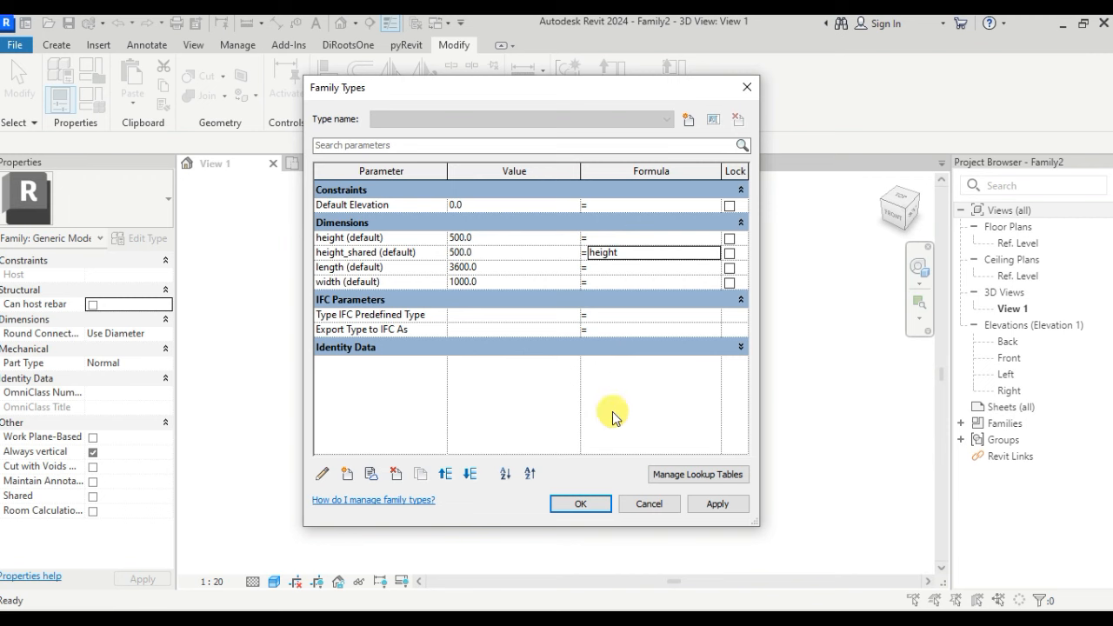
left_click(718, 505)
left_click(581, 504)
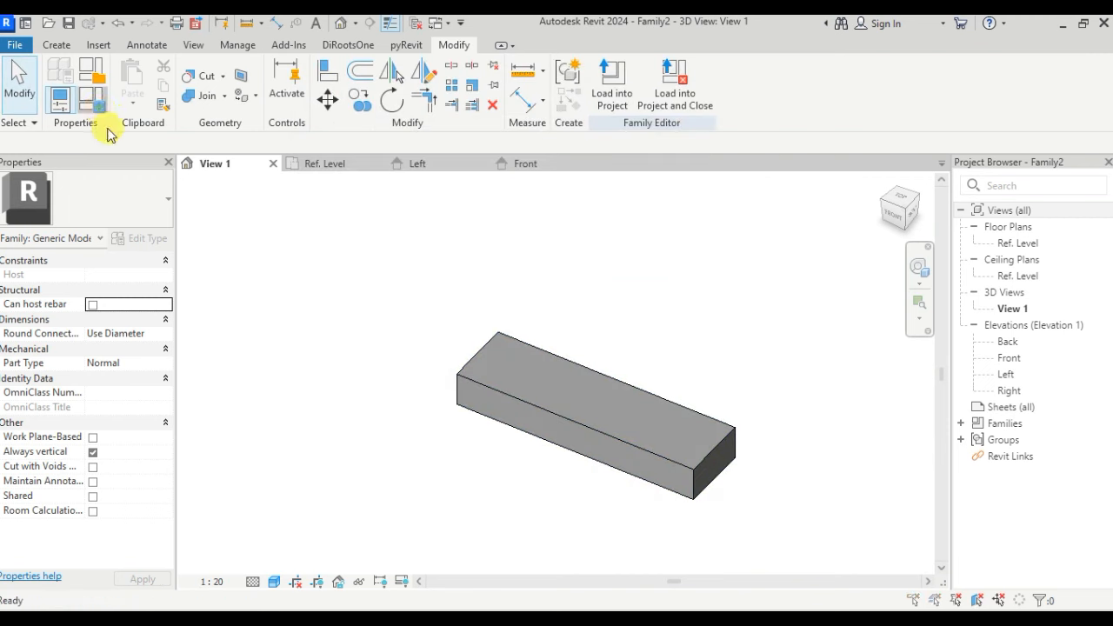
Reopen the family types, set the height parameter to 400 and apply it.
left_click(90, 100)
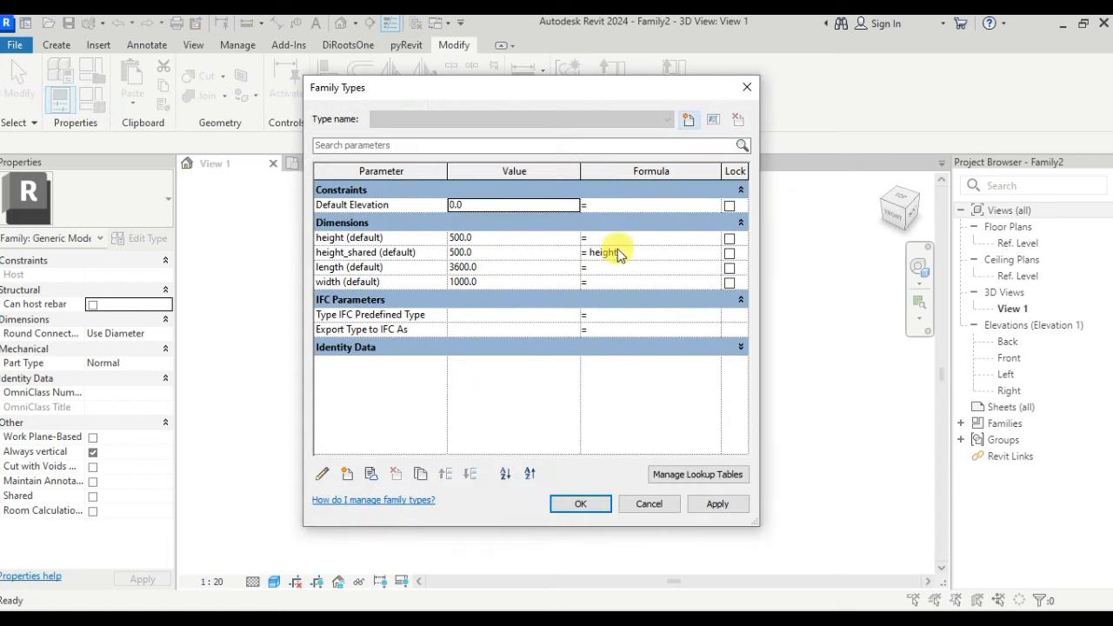
left_click_drag(646, 257, 536, 262)
left_click(484, 242)
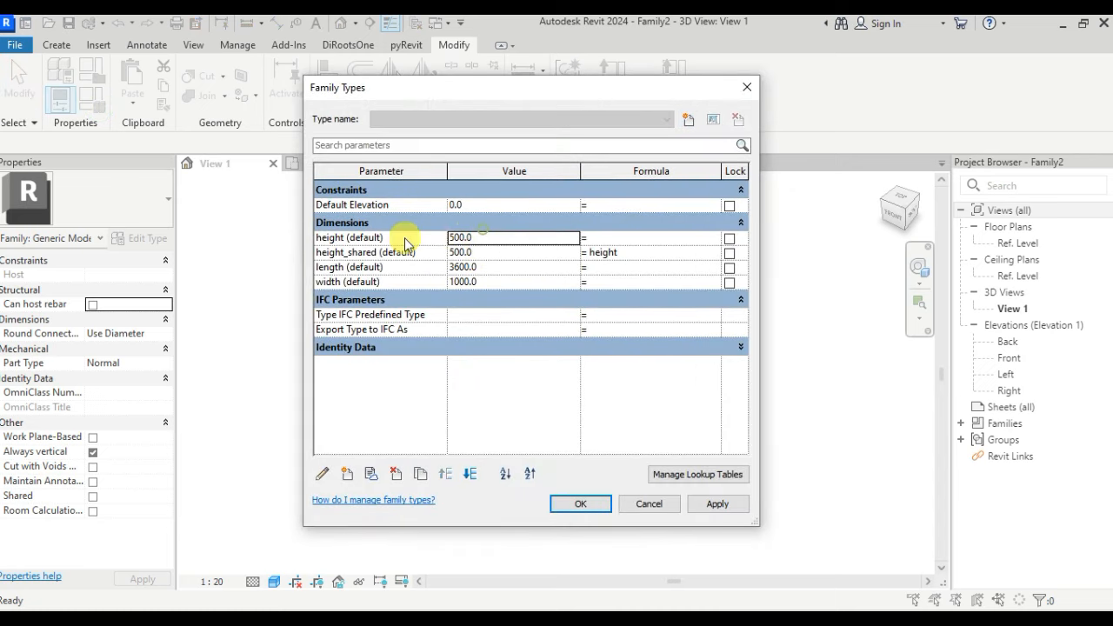
left_click(400, 224)
left_click(741, 223)
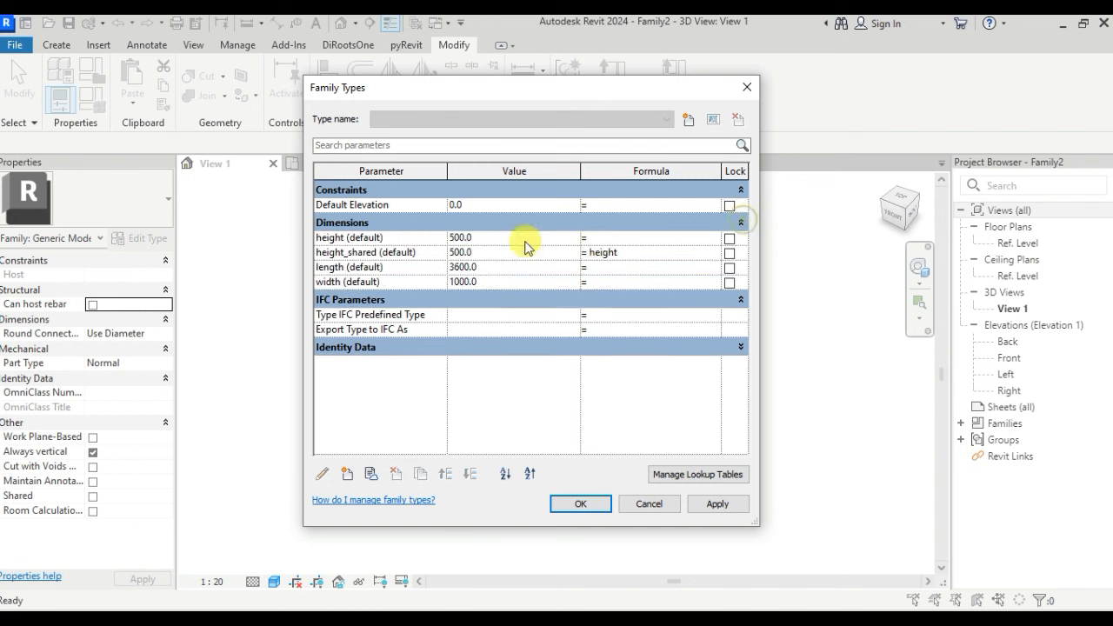
left_click(489, 238)
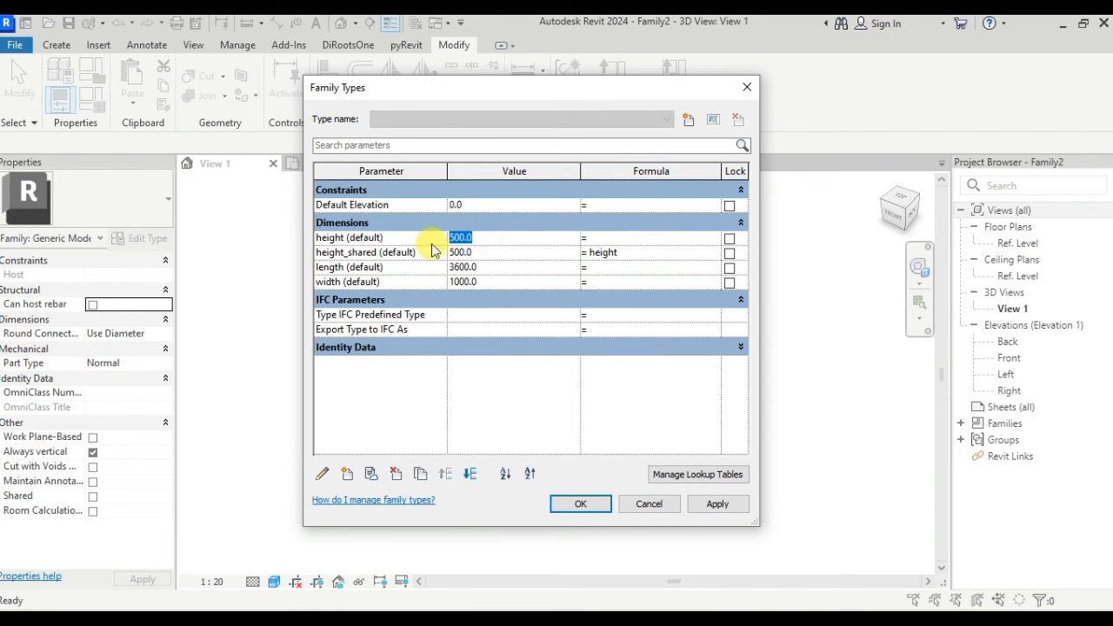
left_click(717, 503)
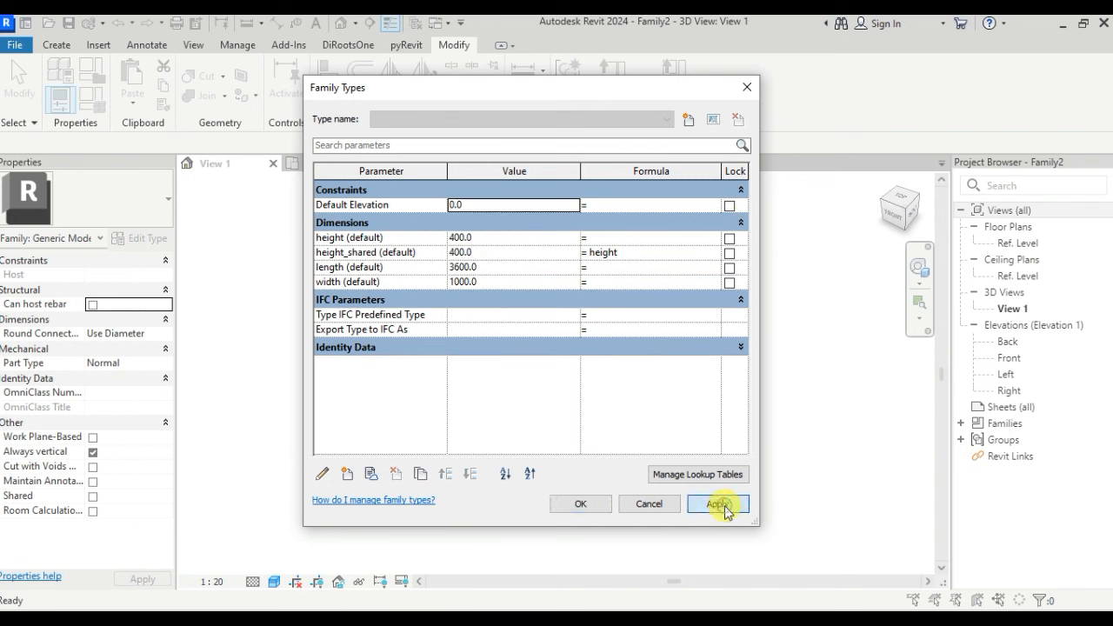
Set the height parameter to 900, apply it and uncover the 3D model.
left_click(477, 239)
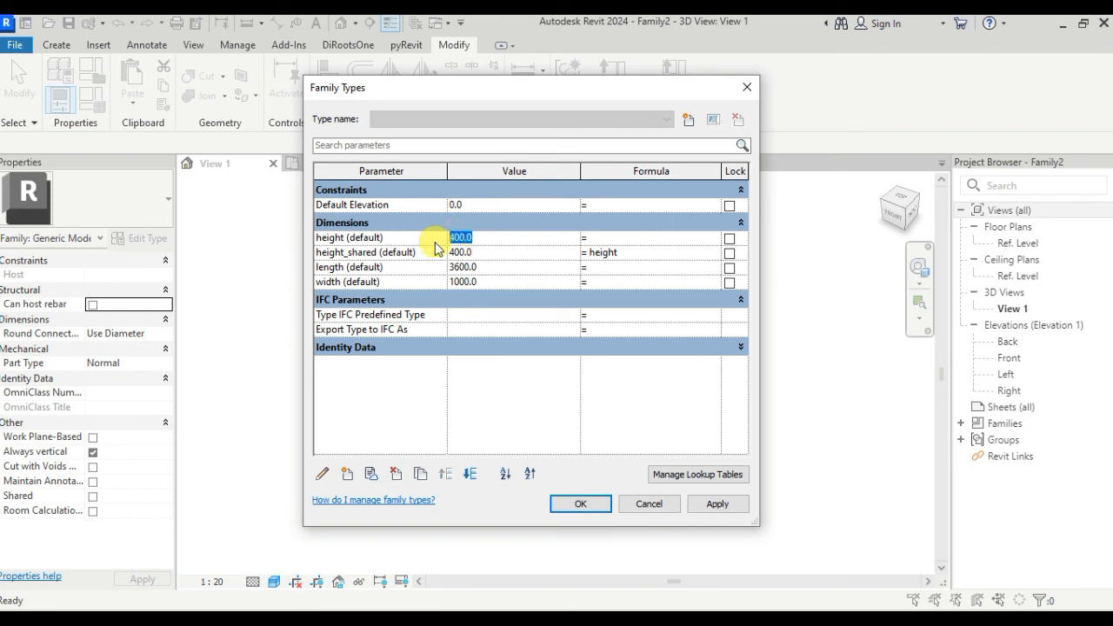
type("900")
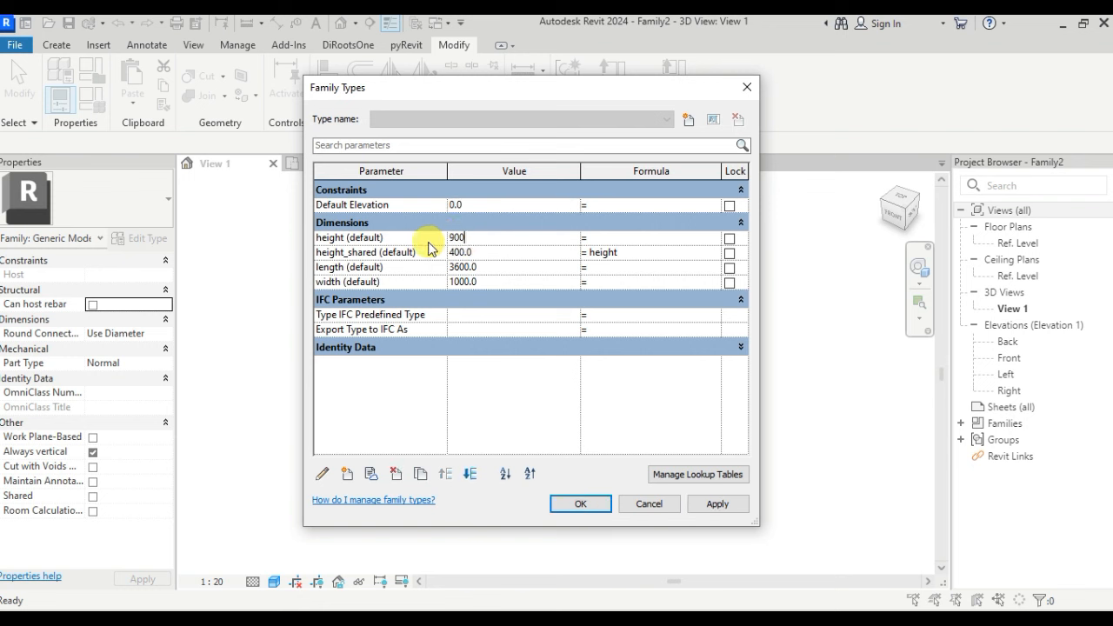
left_click(717, 503)
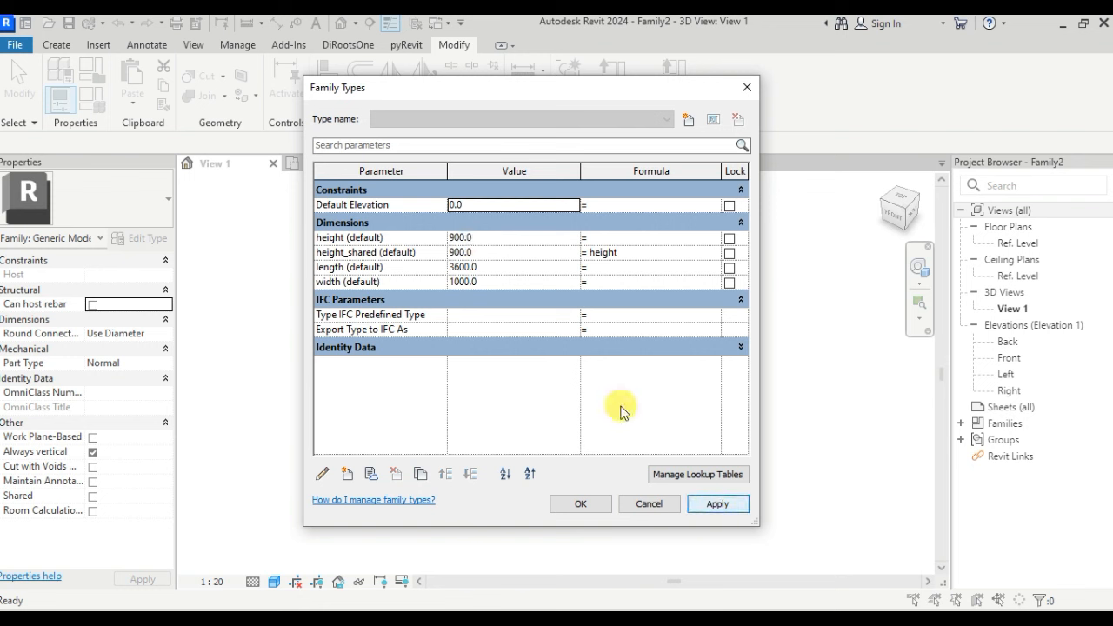
left_click_drag(681, 95, 276, 89)
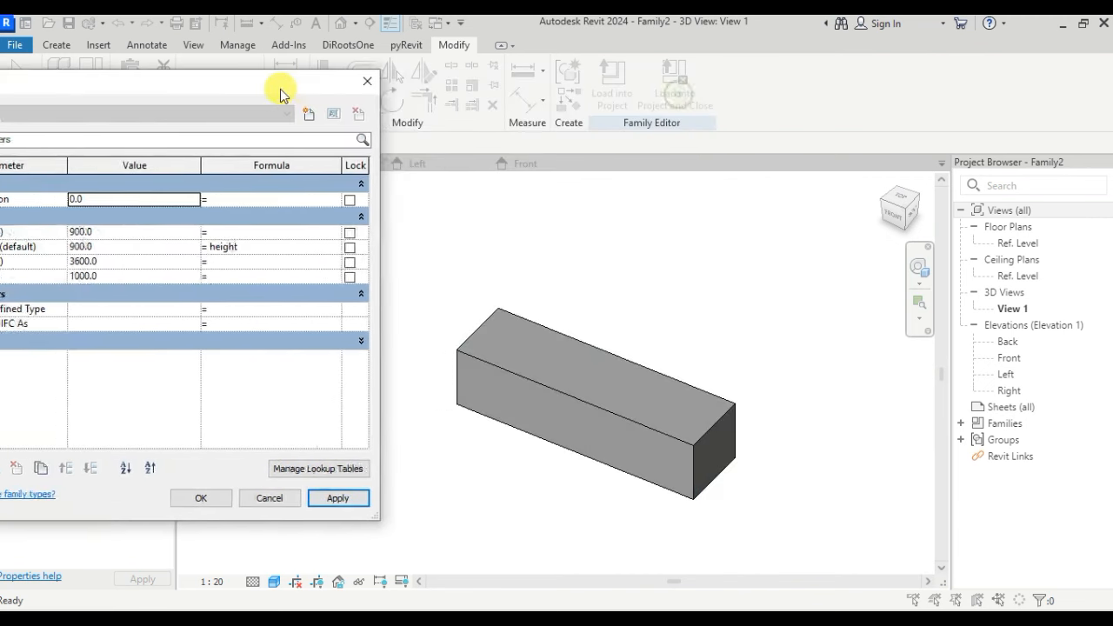
Set the height parameter to 1500 and apply it to the model.
left_click(92, 217)
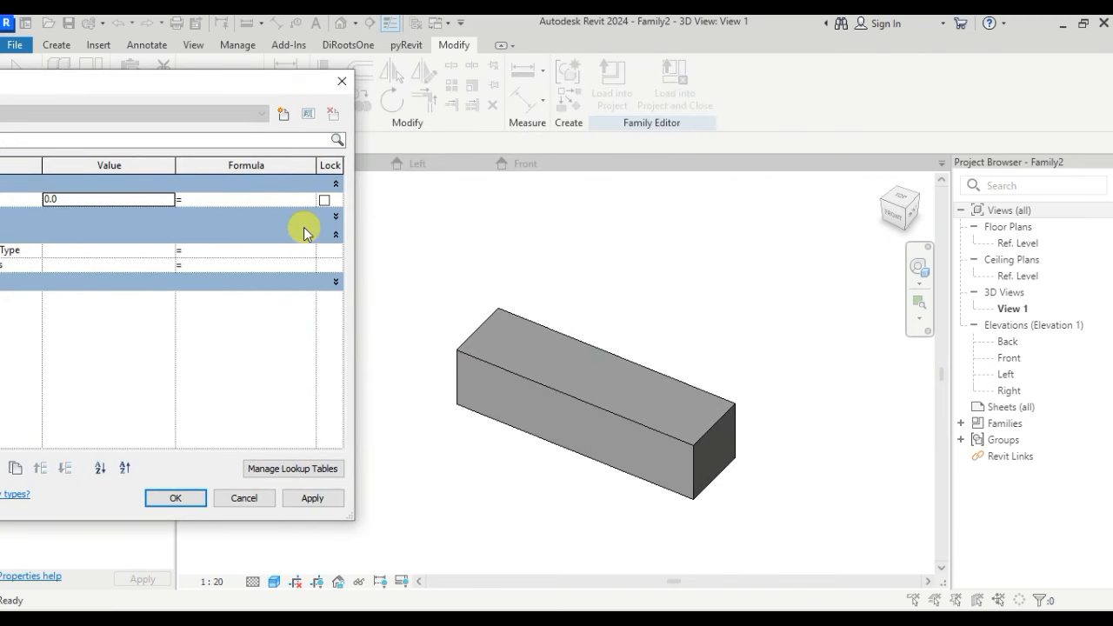
left_click(334, 217)
left_click(70, 233)
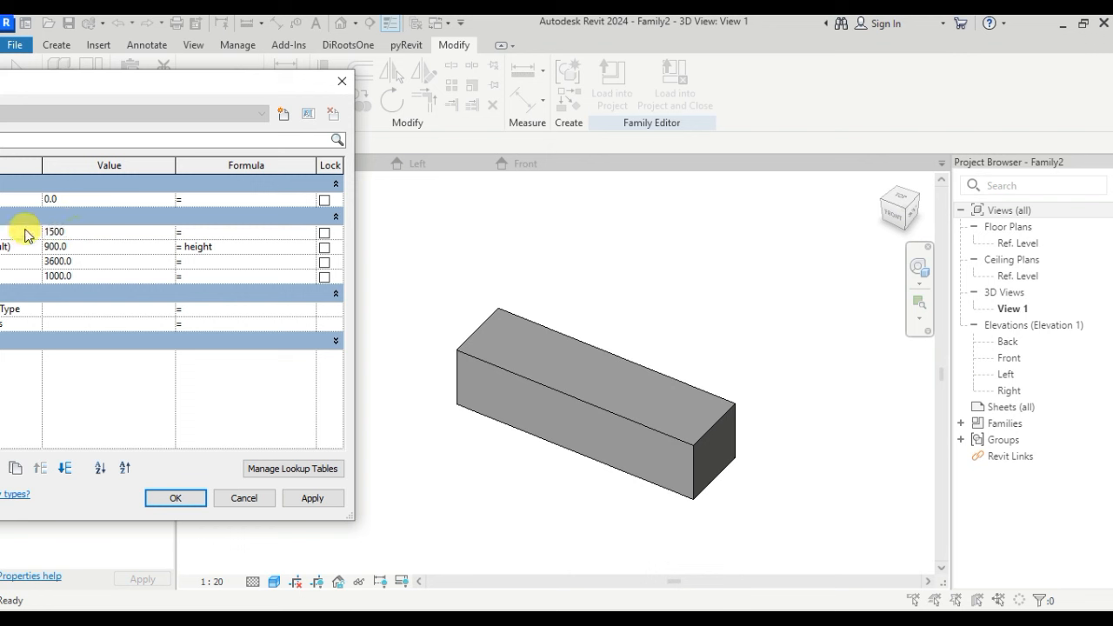
type("1500")
left_click(312, 498)
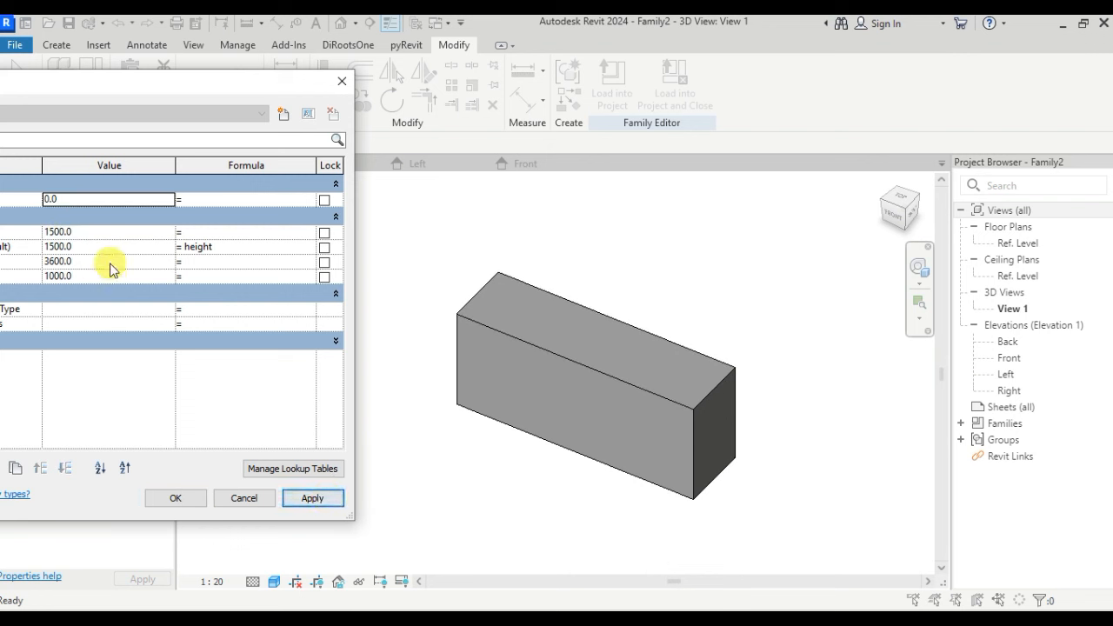
Clear the formula of height_shared and set the formula of height to height_shared.
left_click_drag(149, 81, 237, 90)
left_click(311, 250)
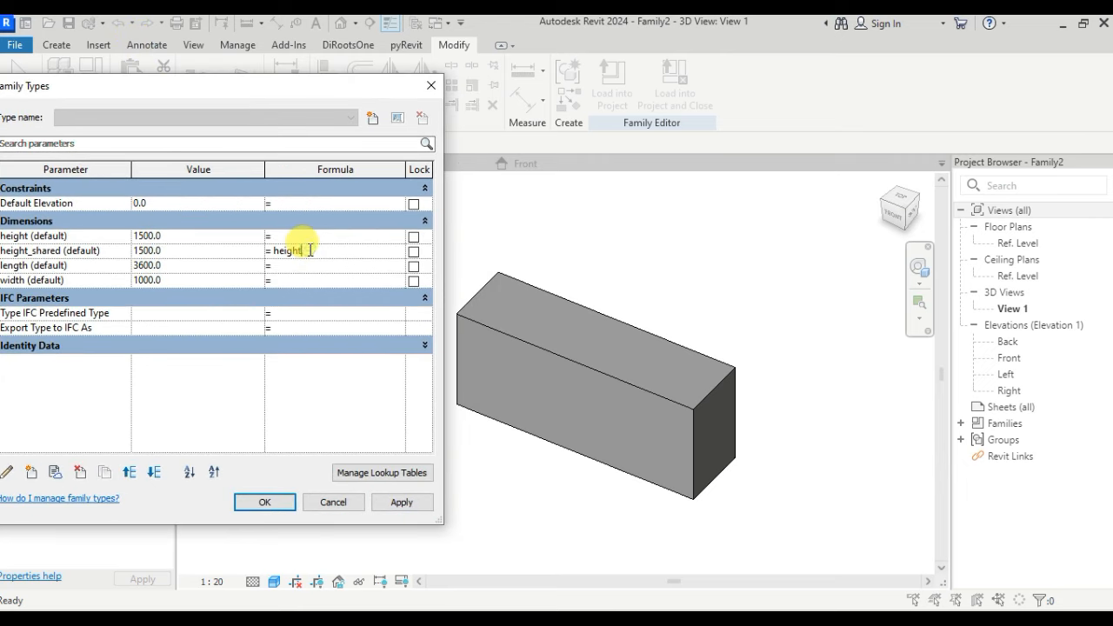
left_click_drag(310, 250, 273, 252)
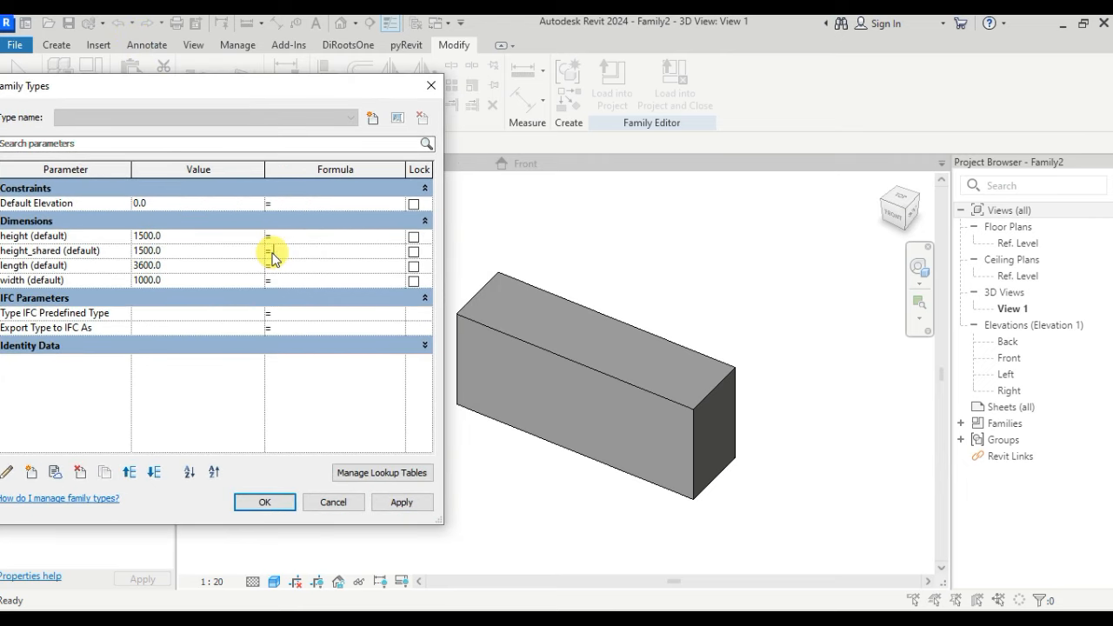
left_click(56, 252)
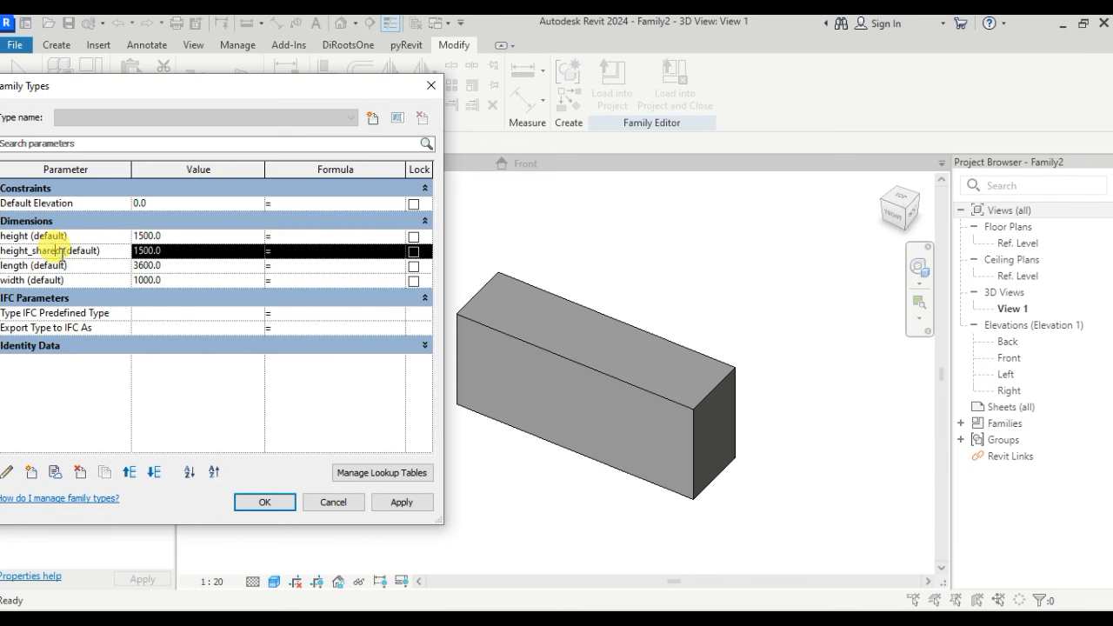
left_click(59, 252)
key("ctrl+c")
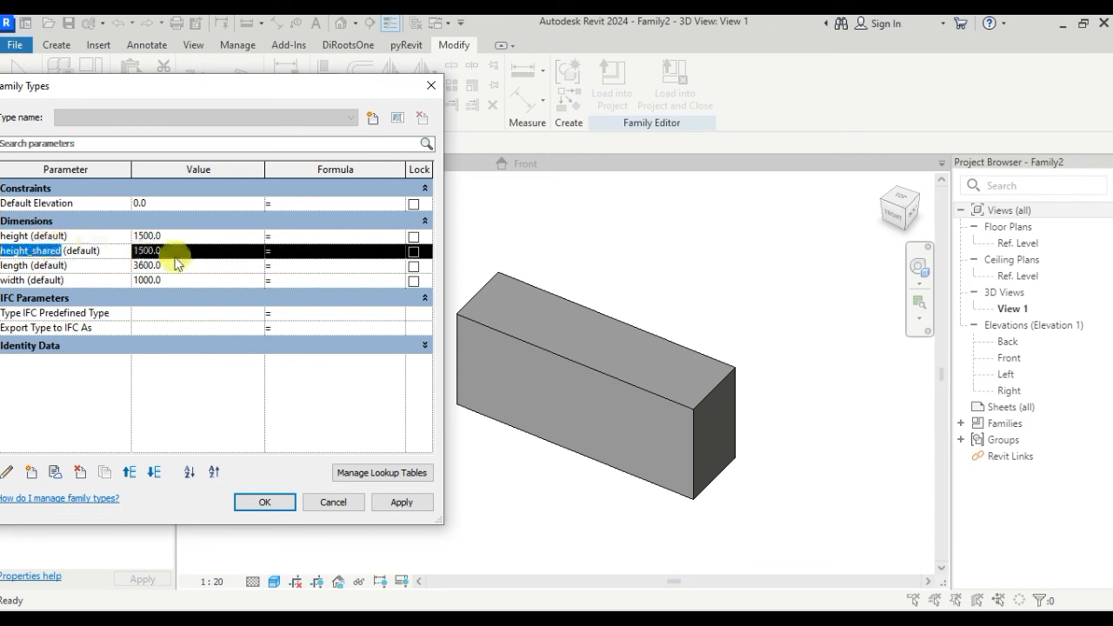
left_click(291, 236)
key("ctrl+v")
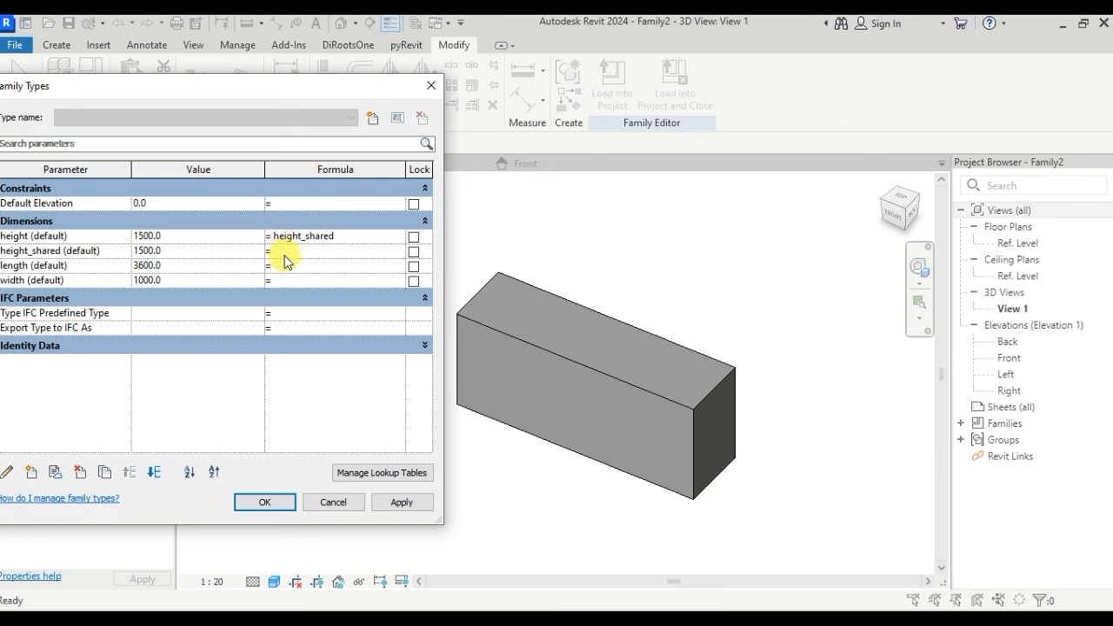
Set height_shared to 800, apply it to the model and close the family types.
left_click(285, 253)
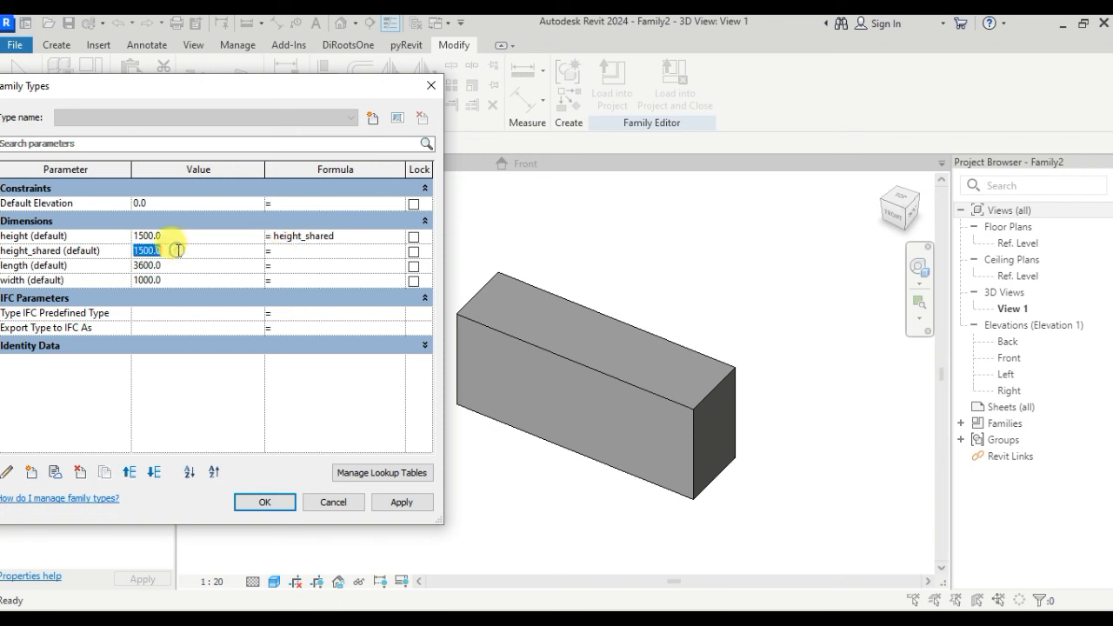
type("800")
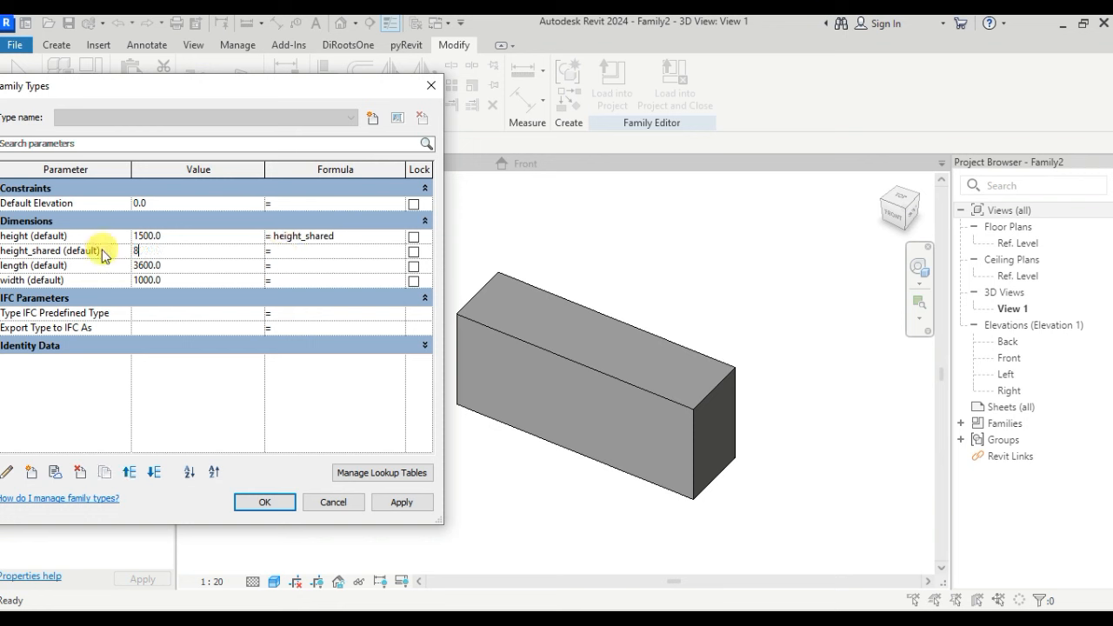
left_click(402, 502)
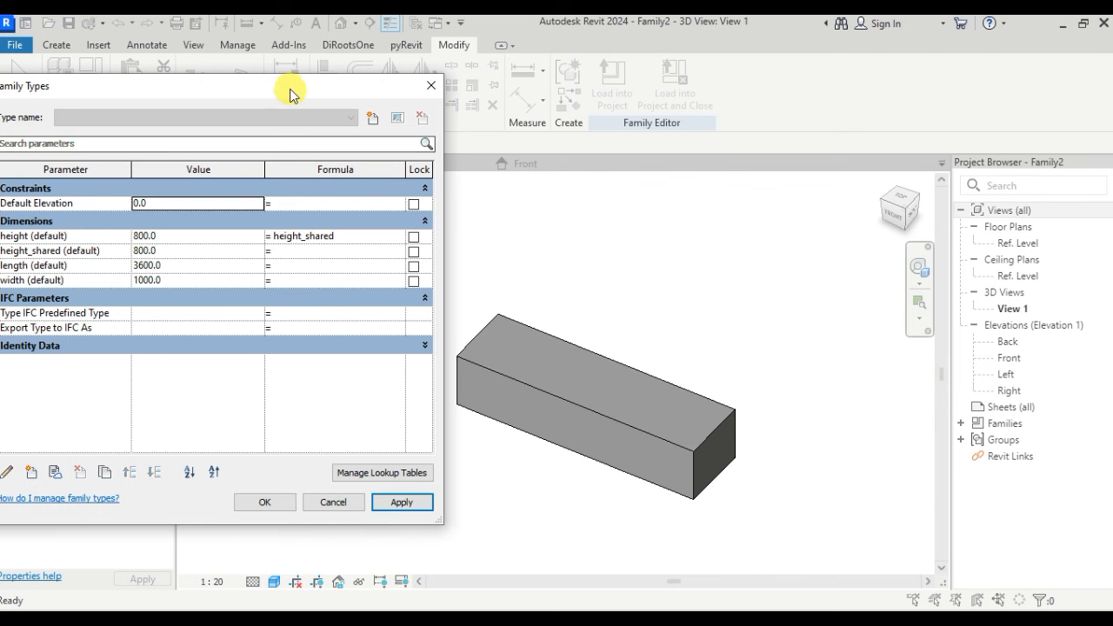
left_click_drag(294, 89, 370, 92)
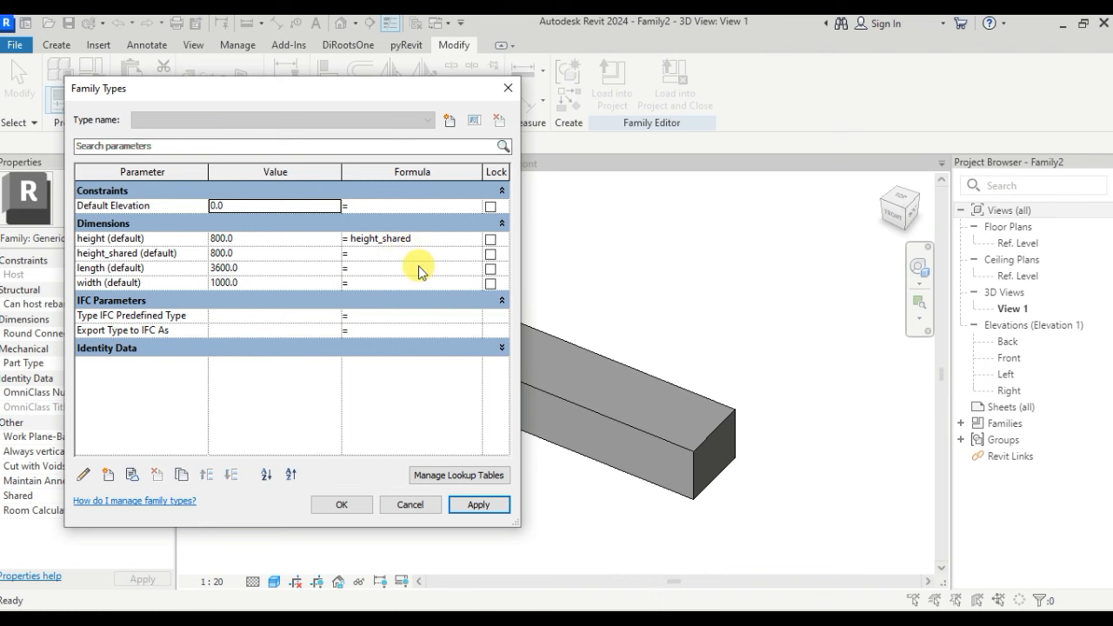
left_click(508, 92)
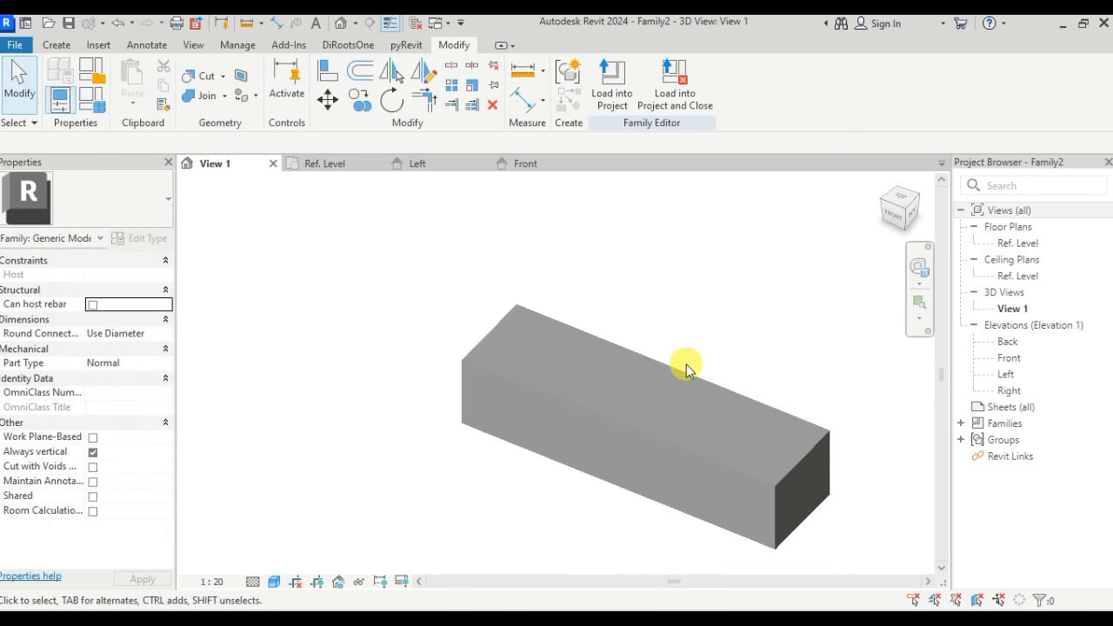
mouse_move(688, 360)
middle_mouse_down("shift")
mouse_move(626, 424)
mouse_move(745, 336)
mouse_move(641, 298)
mouse_move(793, 440)
mouse_move(771, 336)
mouse_move(770, 388)
mouse_move(757, 325)
mouse_move(770, 374)
middle_mouse_up("shift")
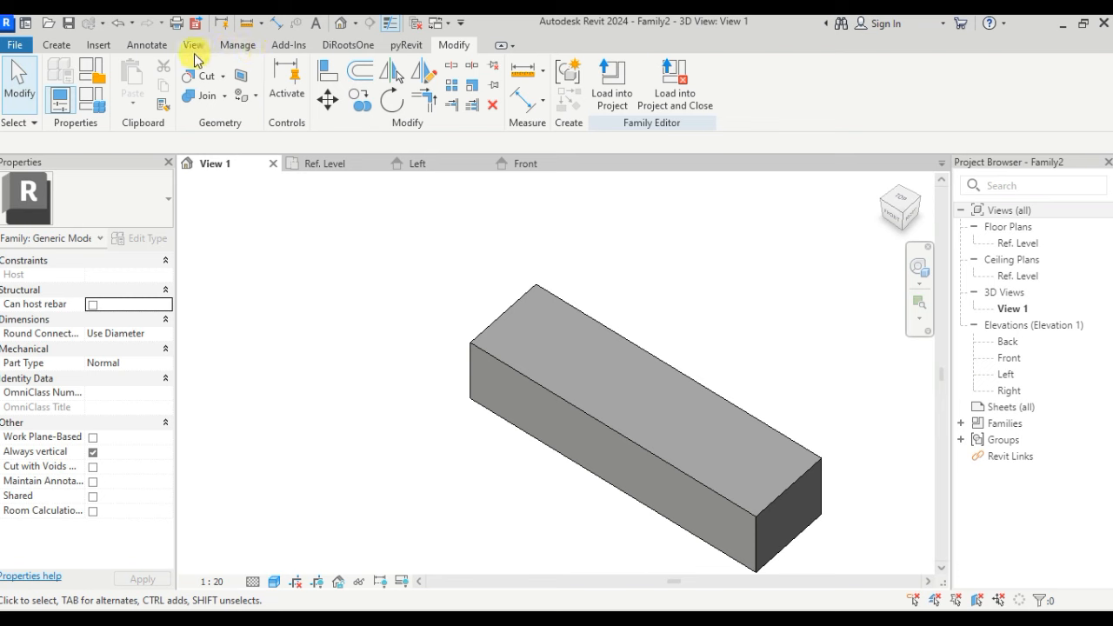
left_click(238, 44)
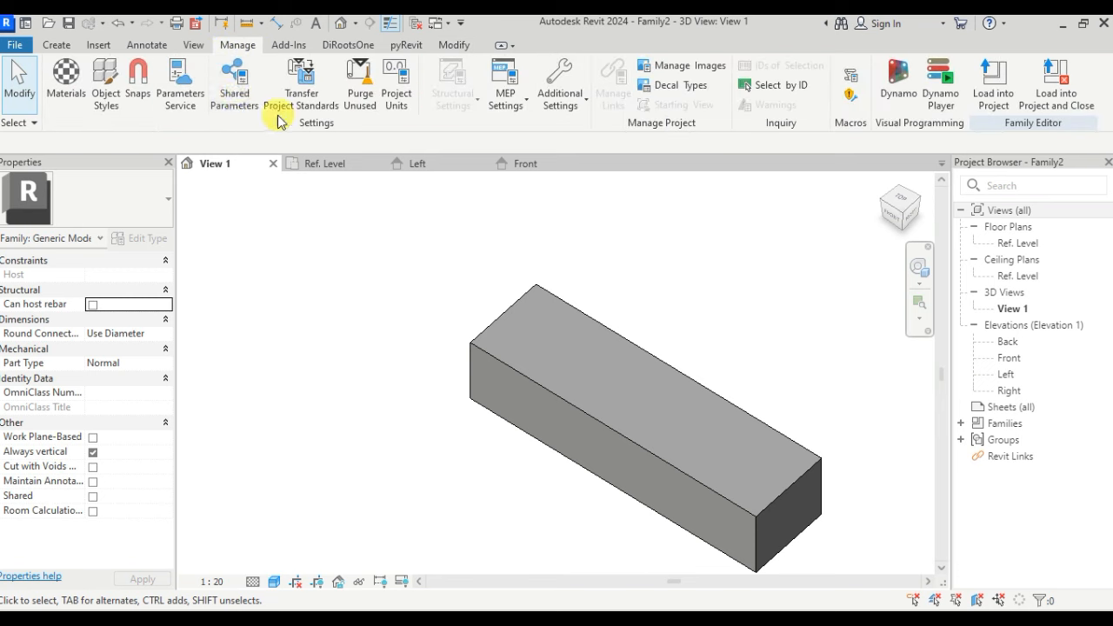
Create a shared parameter named identity no with data type Text in the family parameters group.
left_click(235, 101)
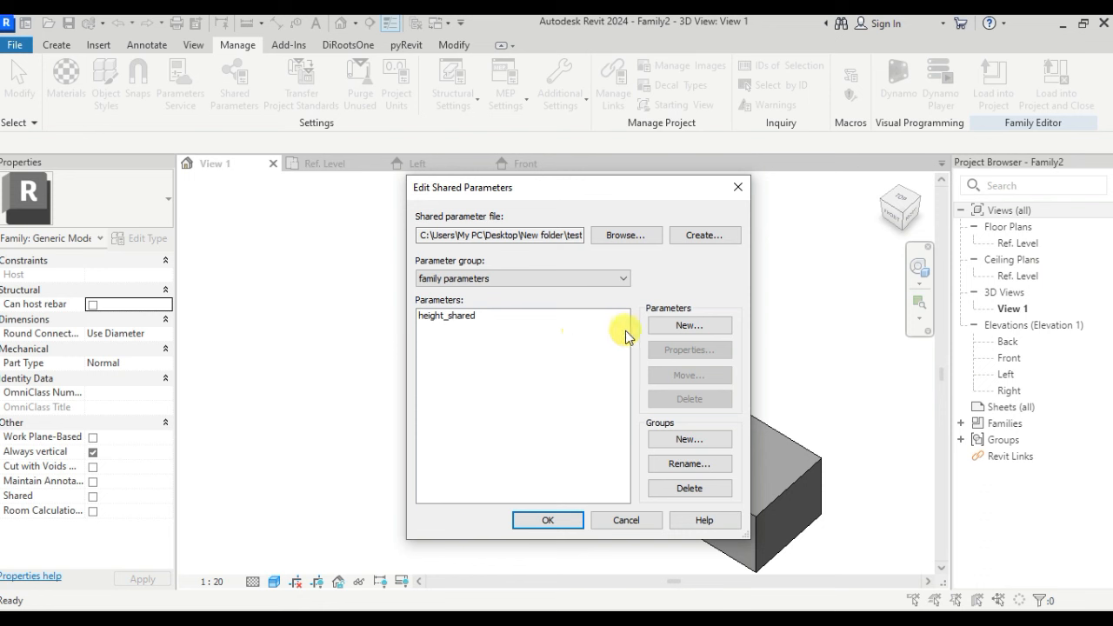
left_click(699, 327)
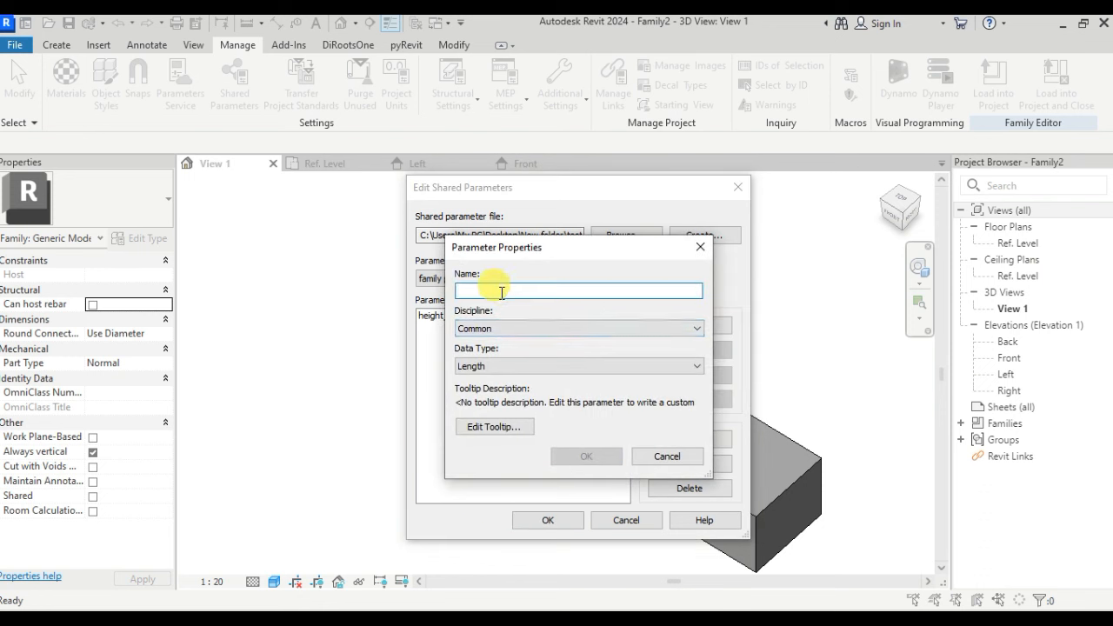
type("identity no")
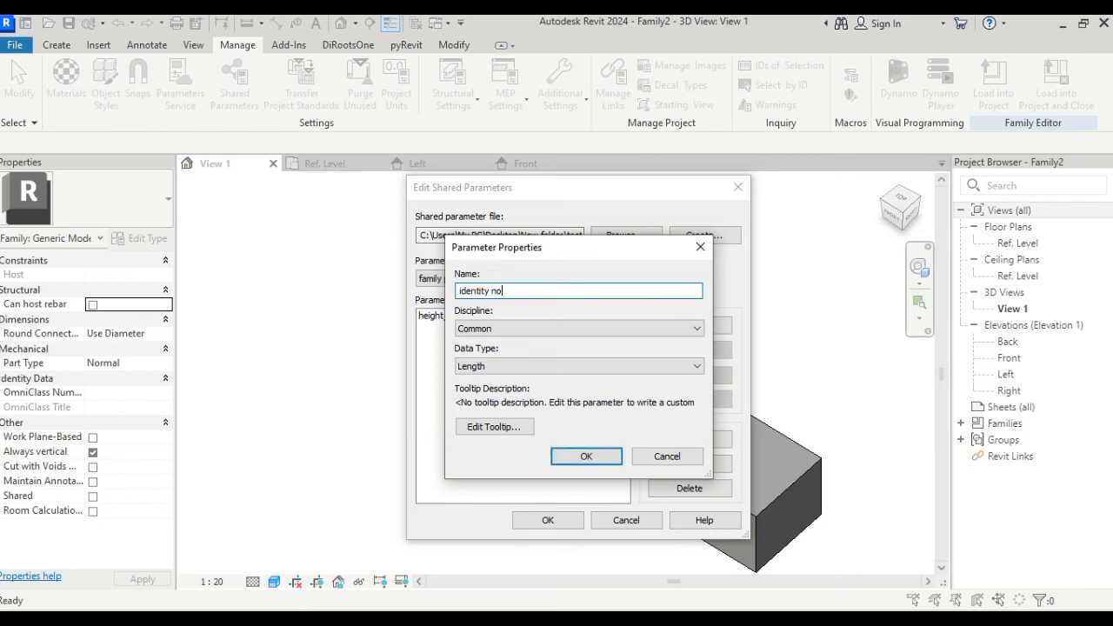
left_click(497, 366)
left_click(487, 388)
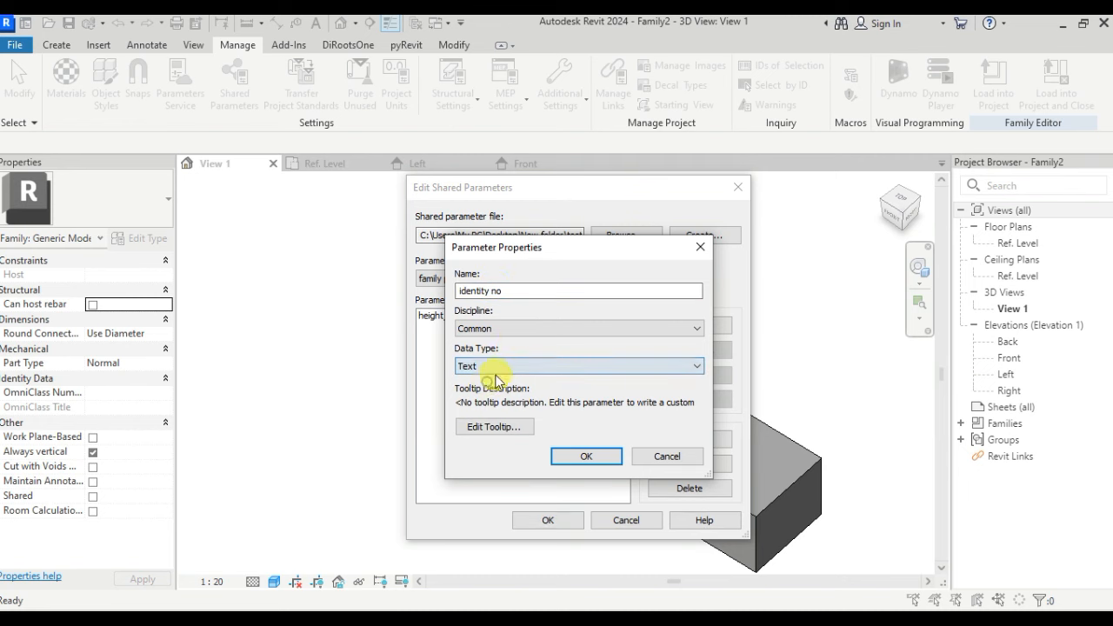
left_click(560, 459)
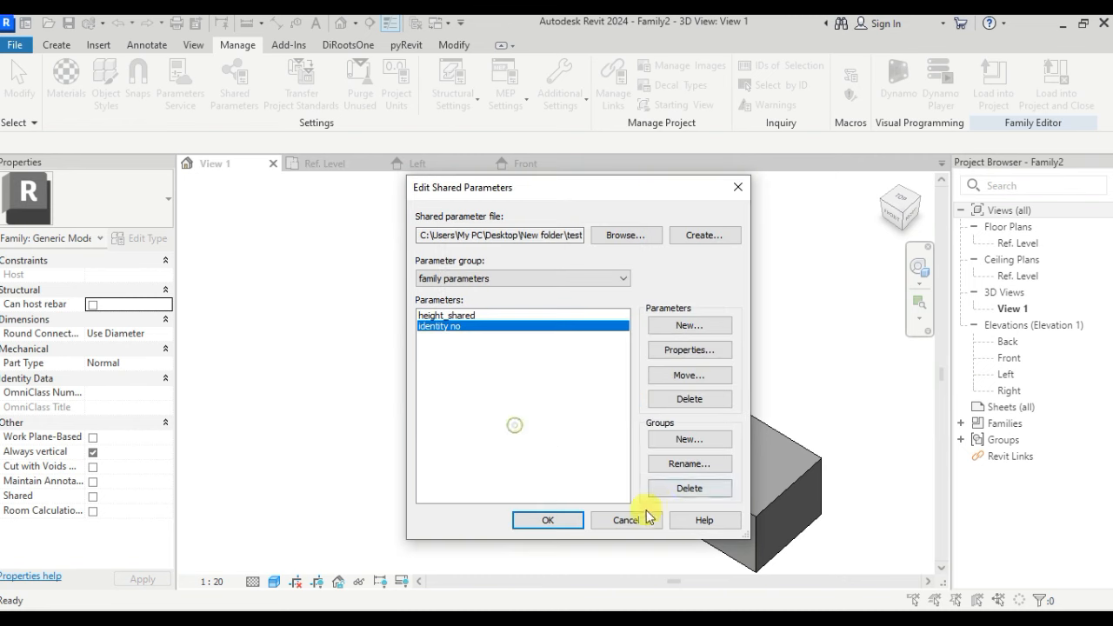
left_click(548, 519)
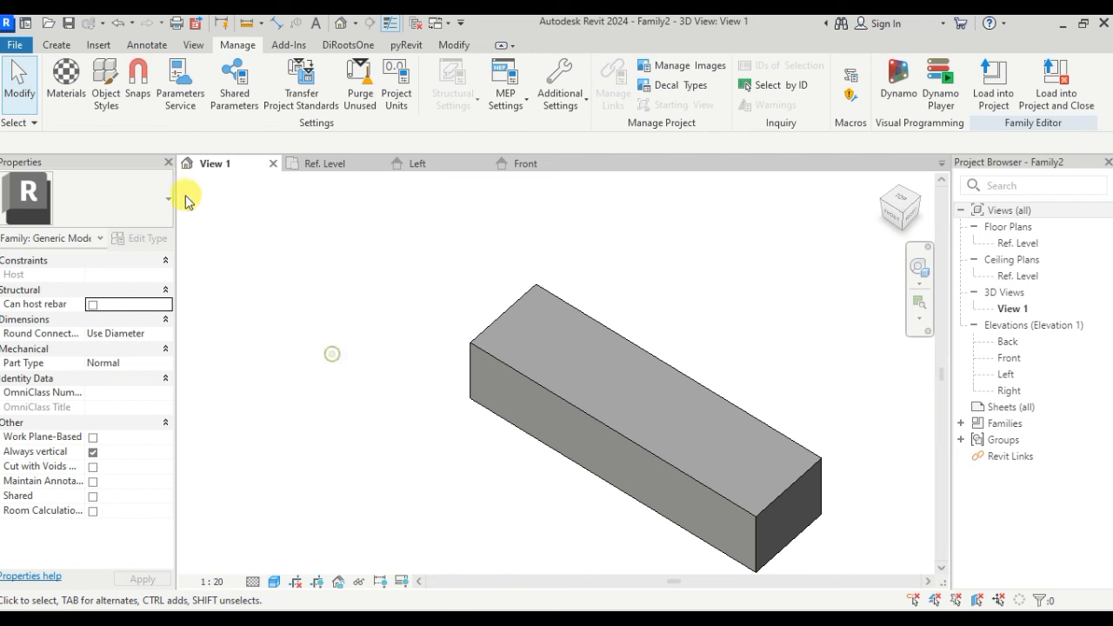
Start a new parameter in the family types, set it as a shared parameter and choose identity no from the family parameters group.
left_click(452, 44)
left_click(109, 80)
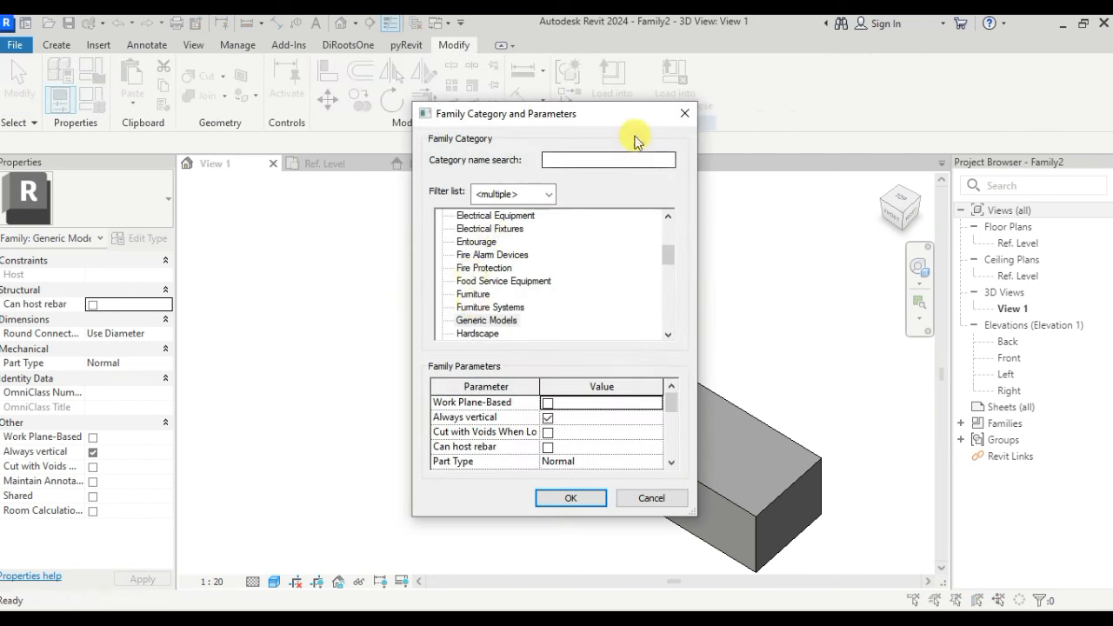
left_click(691, 111)
left_click(92, 99)
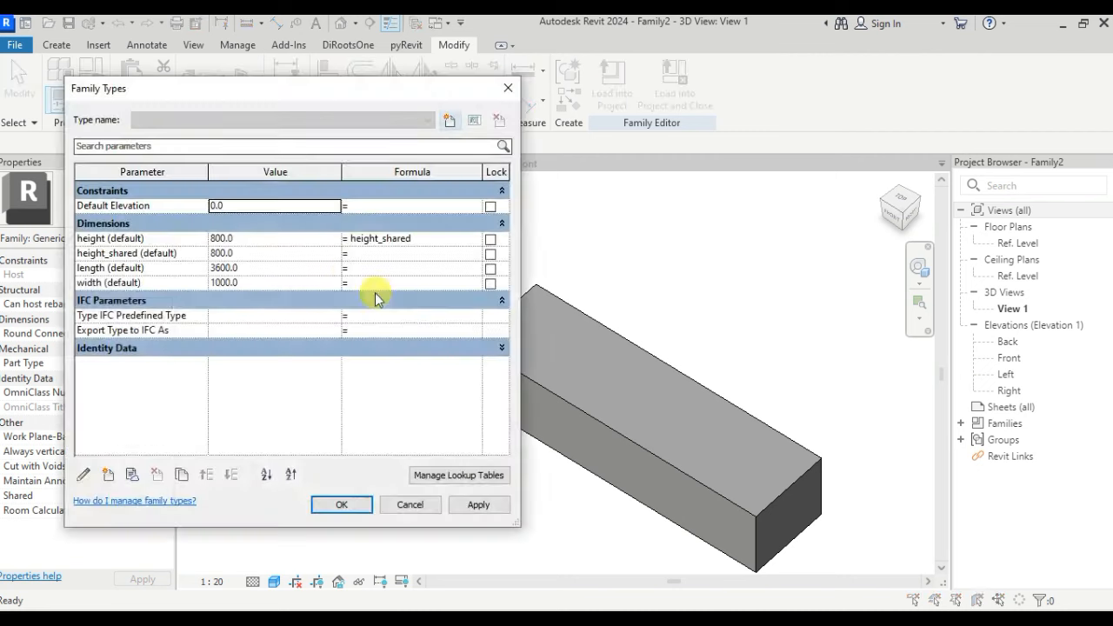
left_click(107, 475)
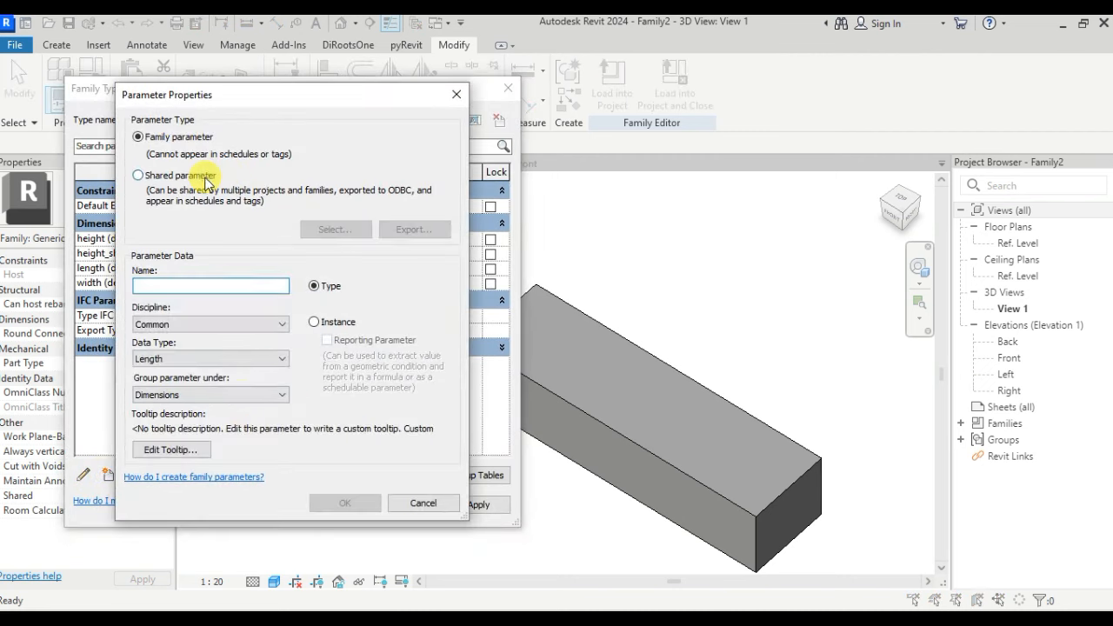
left_click(138, 176)
left_click(335, 229)
left_click(178, 268)
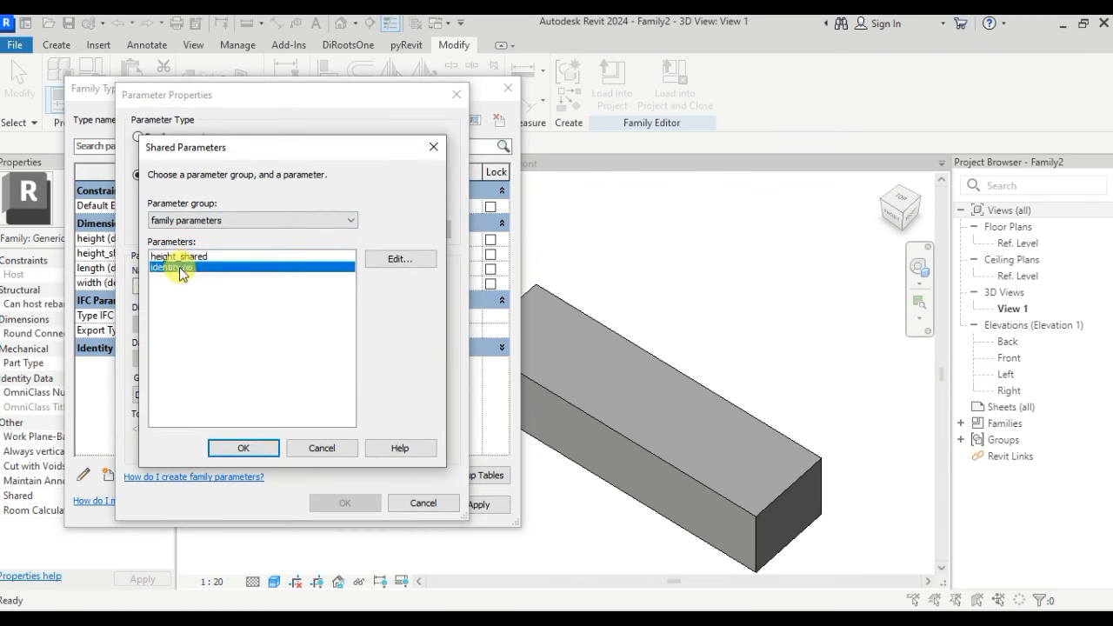
left_click(244, 448)
Make identity no an instance parameter, add it to the family, apply and close the family types.
left_click(314, 322)
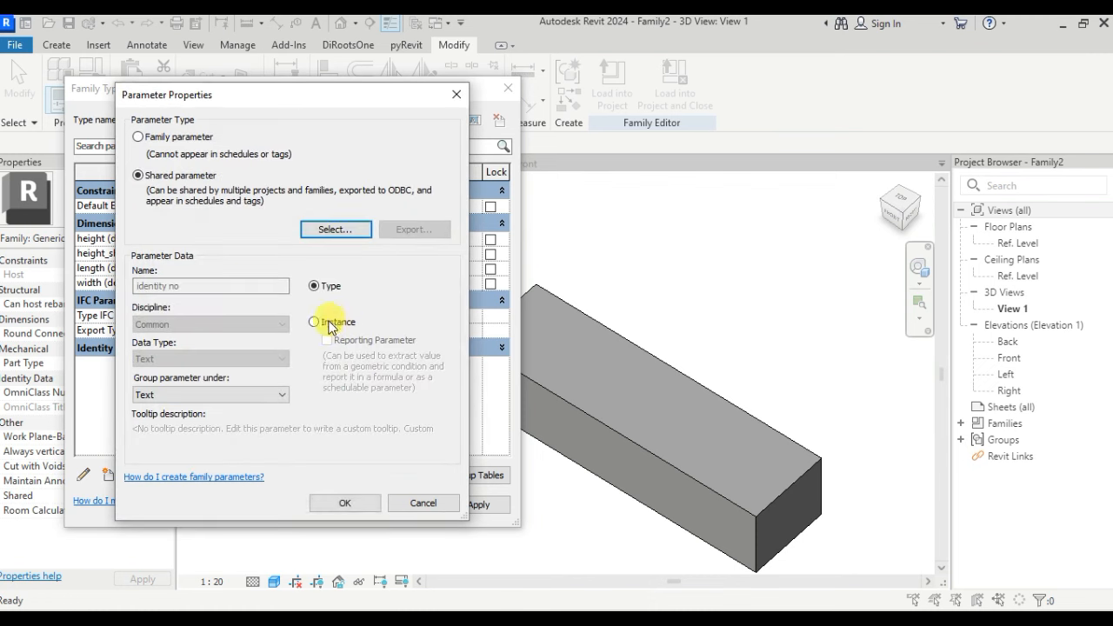
left_click(339, 497)
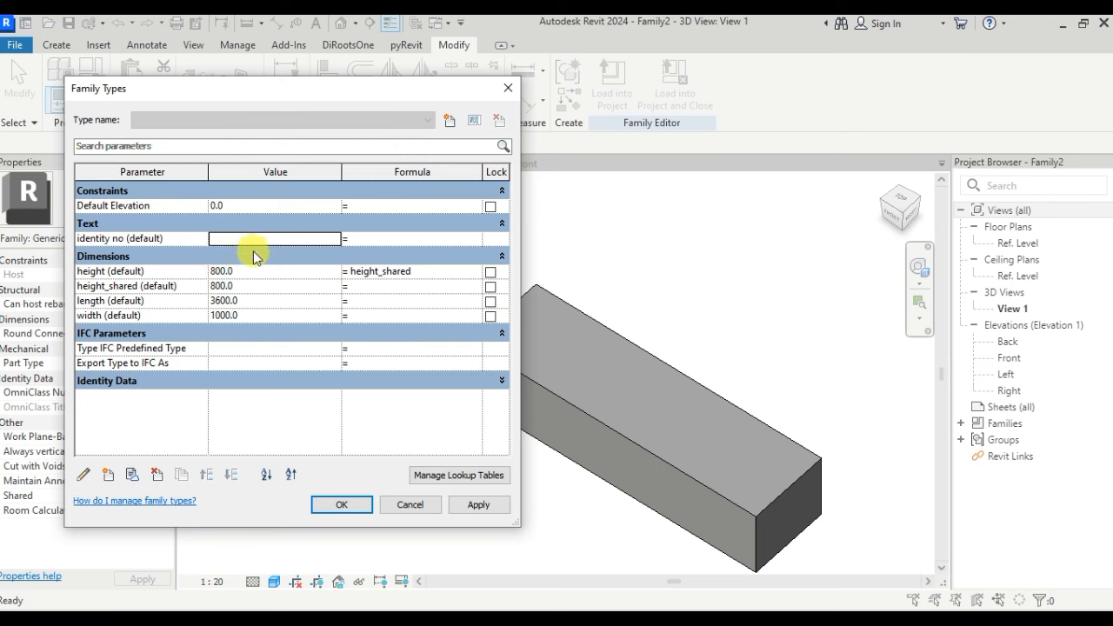
left_click(484, 505)
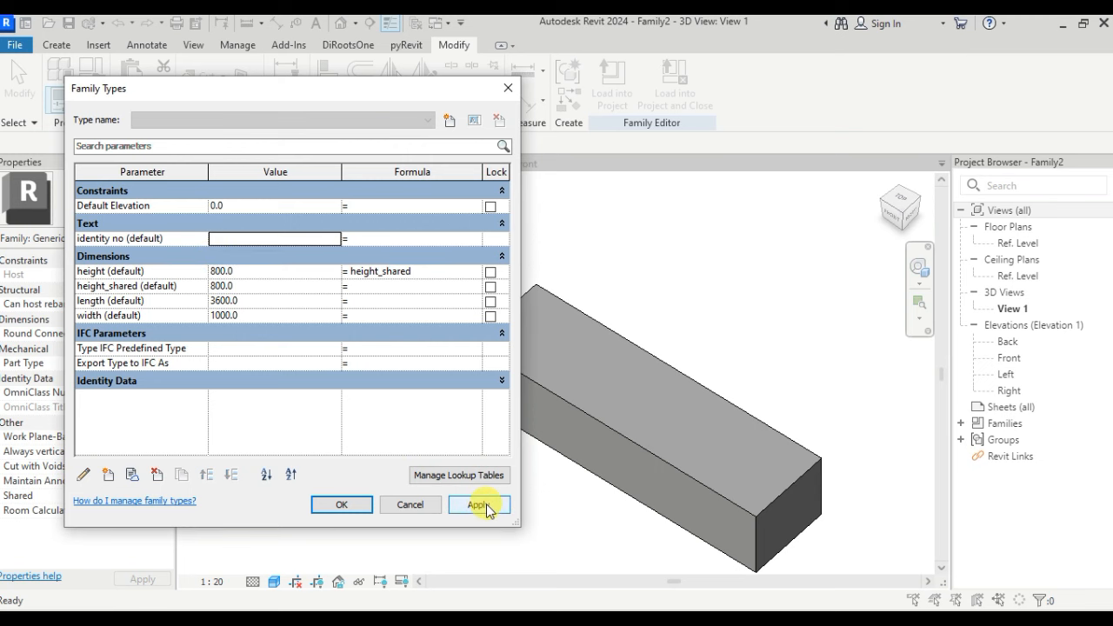
left_click(340, 500)
scroll(386, 368, "down", 1)
left_click(585, 301)
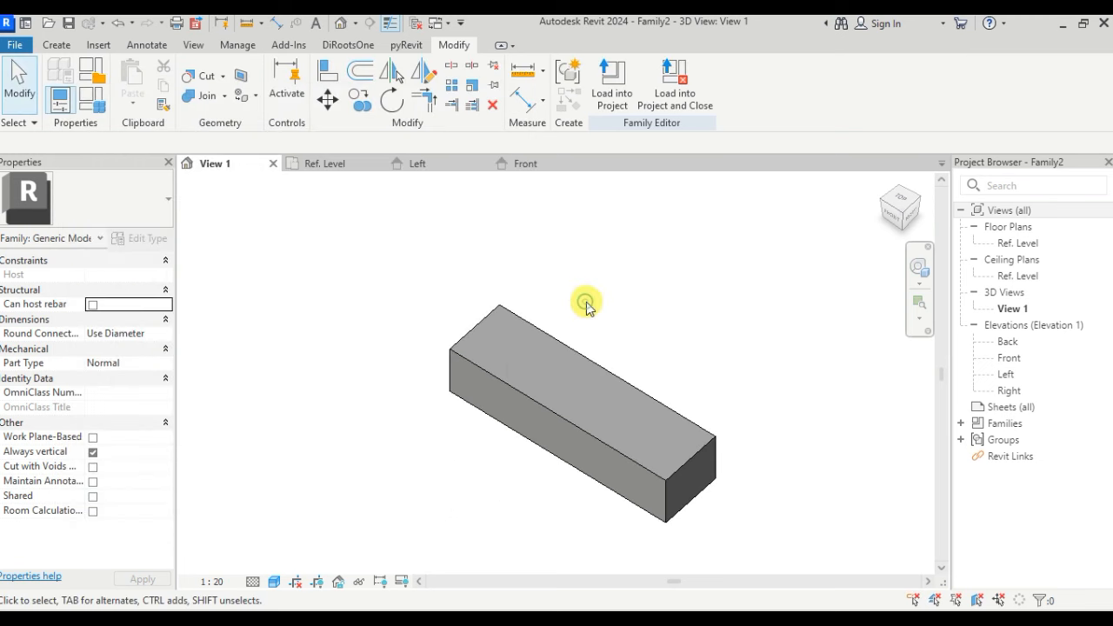
left_click(94, 106)
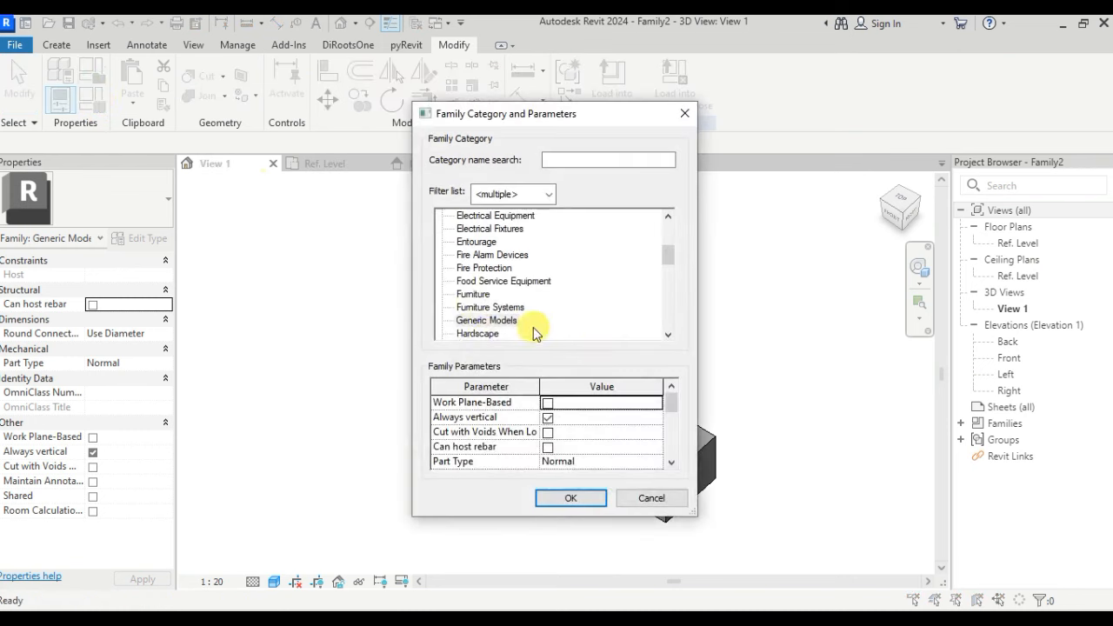
left_click(685, 113)
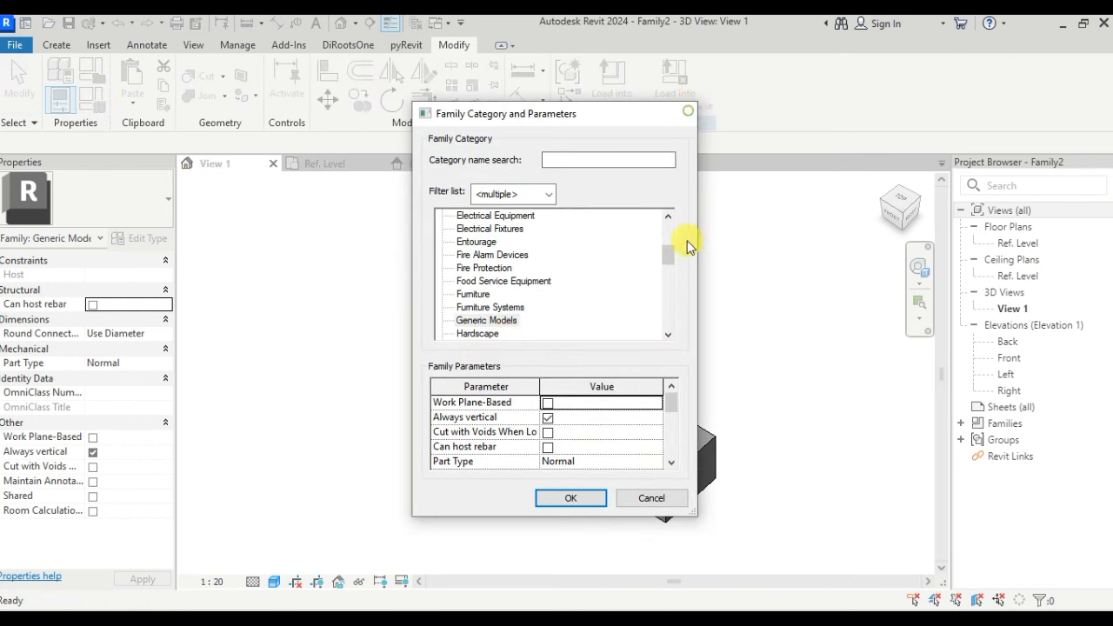
scroll(674, 361, "up", 2)
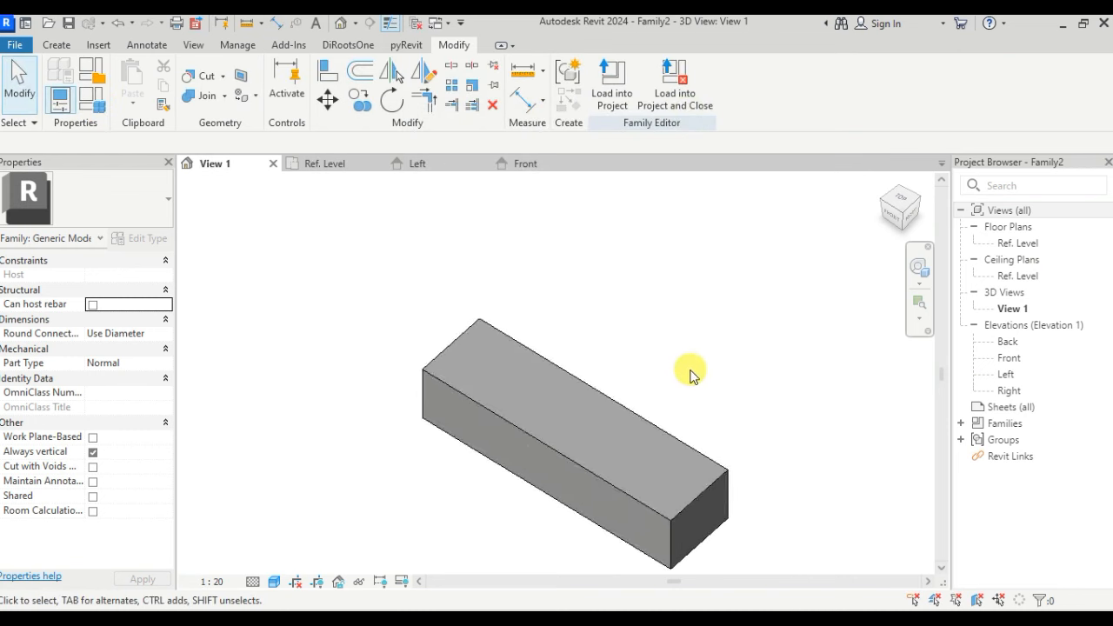
scroll(688, 370, "down", 3)
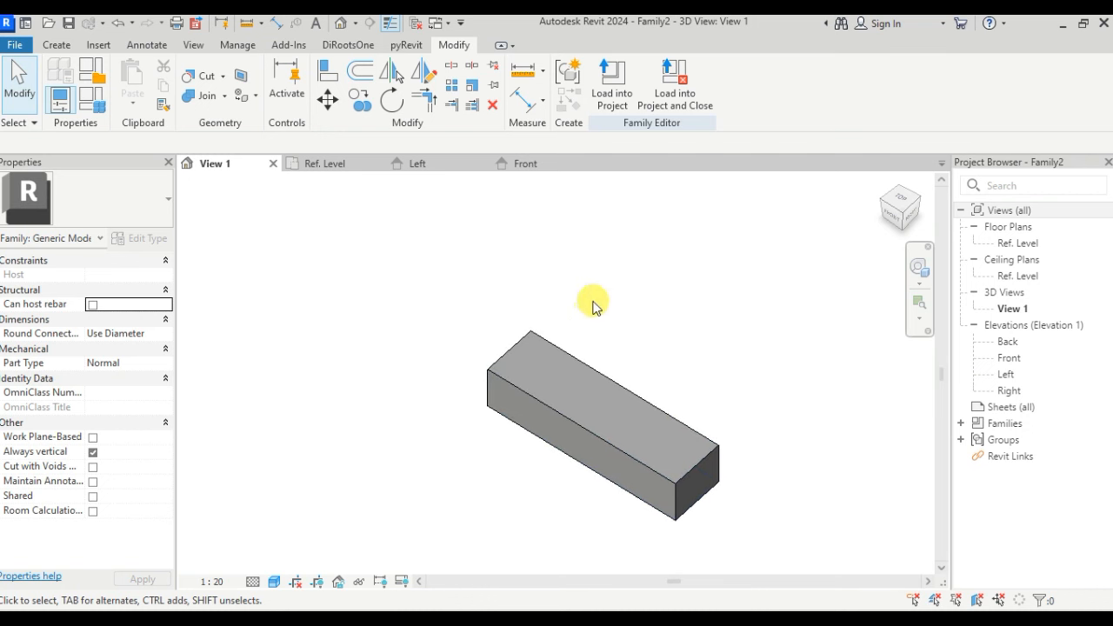
left_click(14, 46)
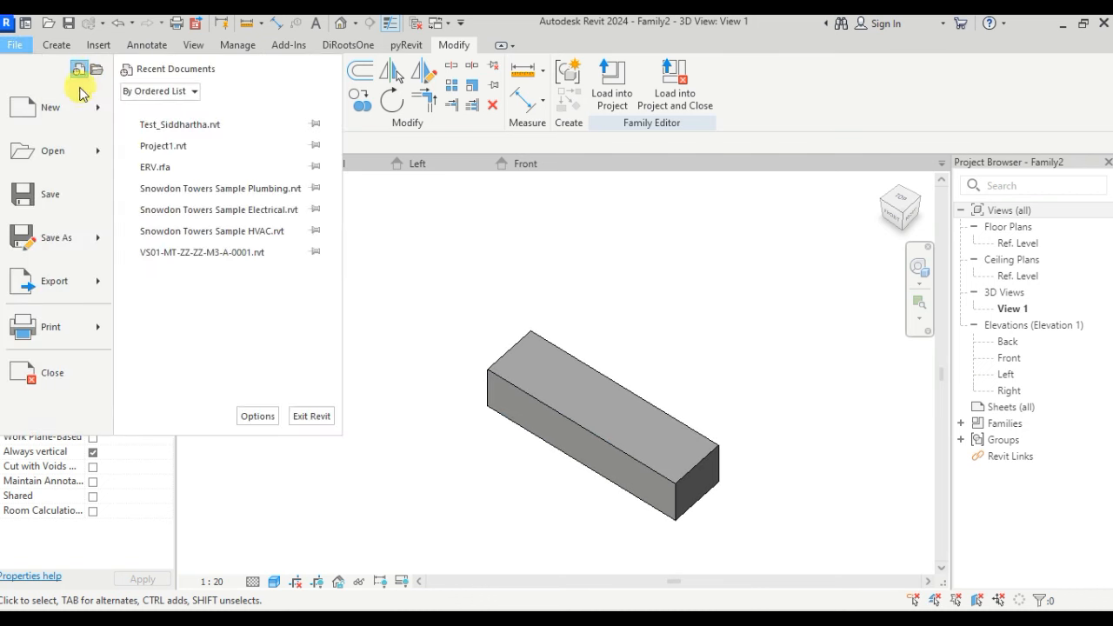
left_click(92, 158)
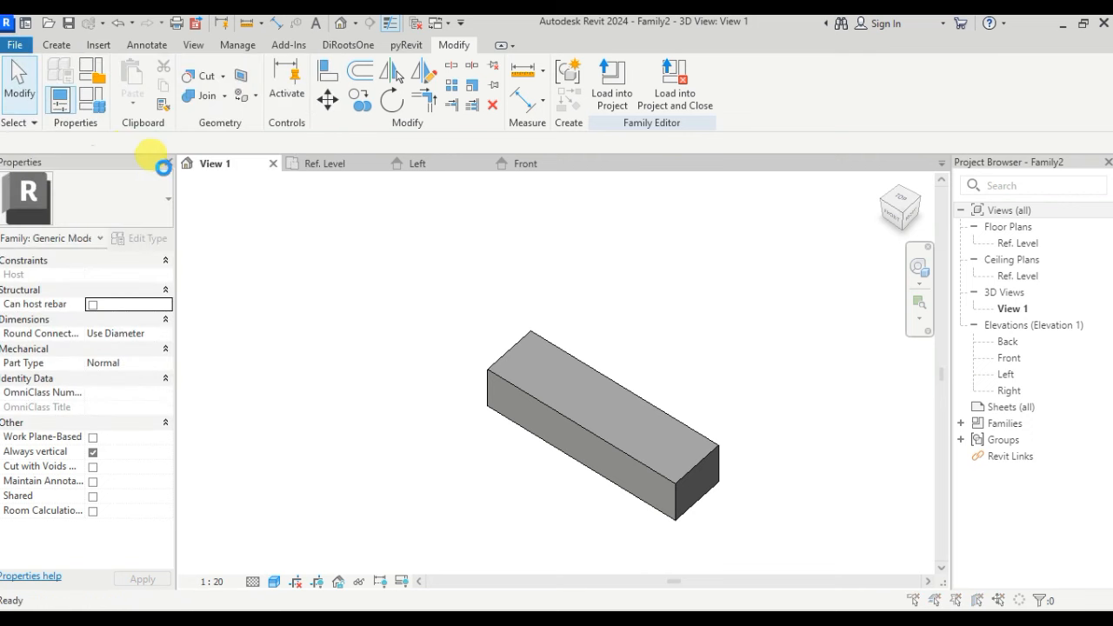
left_click(984, 70)
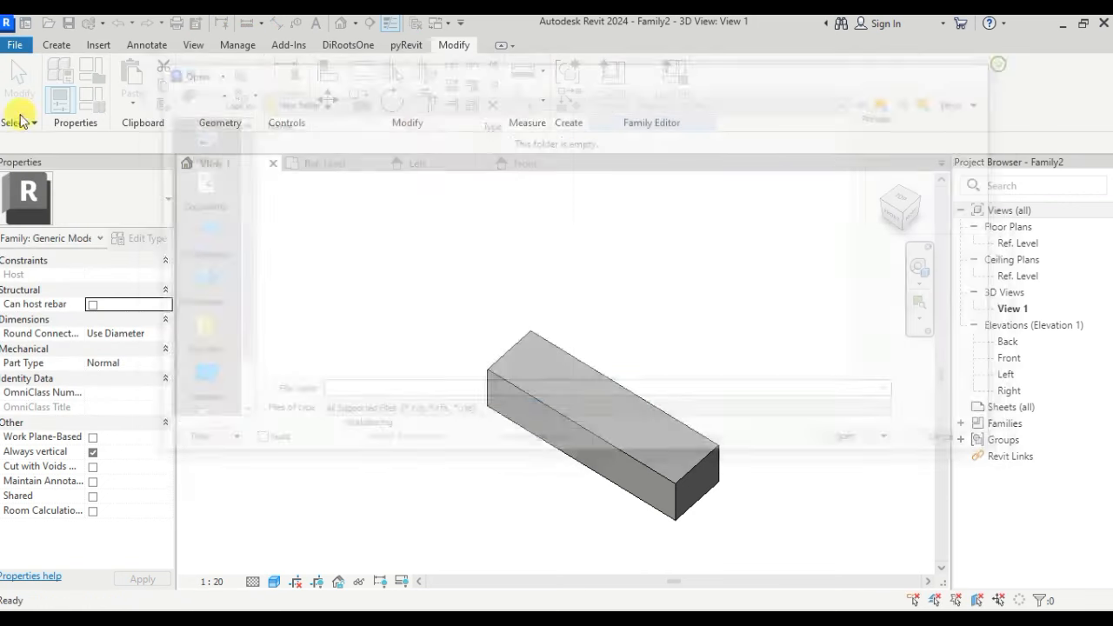
Create a new project from the Mechanical Template.
left_click(14, 46)
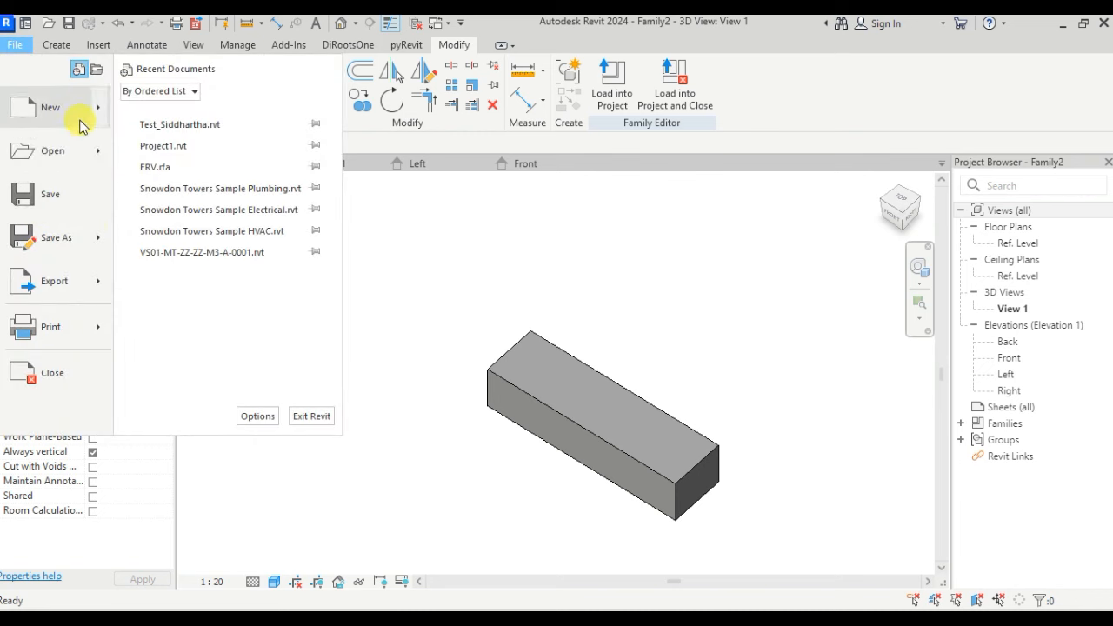
mouse_move(94, 117)
left_click(191, 118)
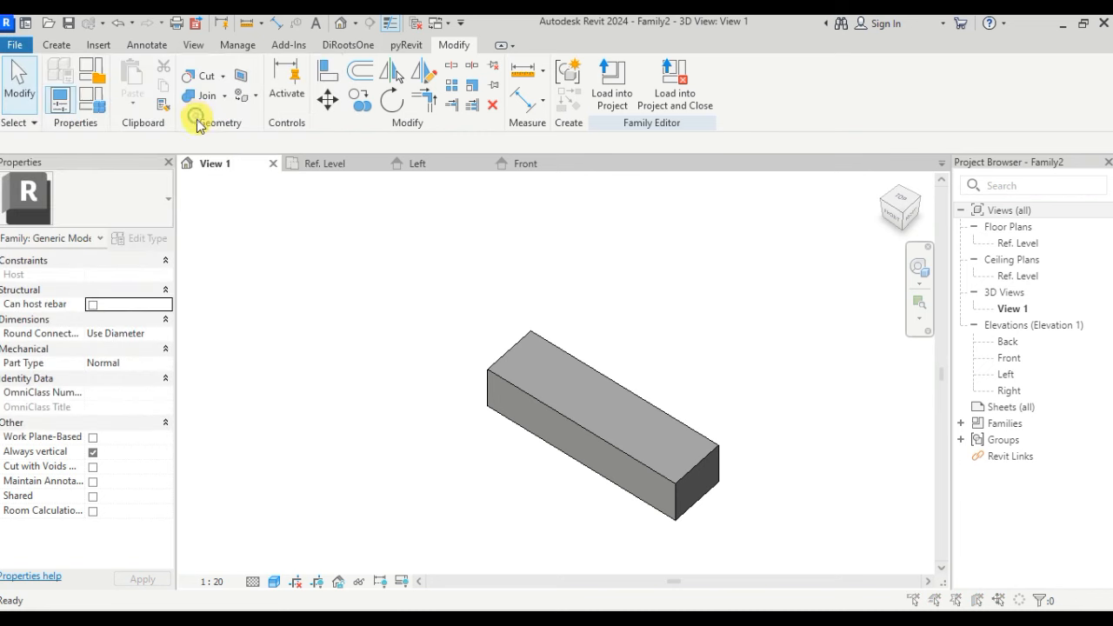
left_click(477, 284)
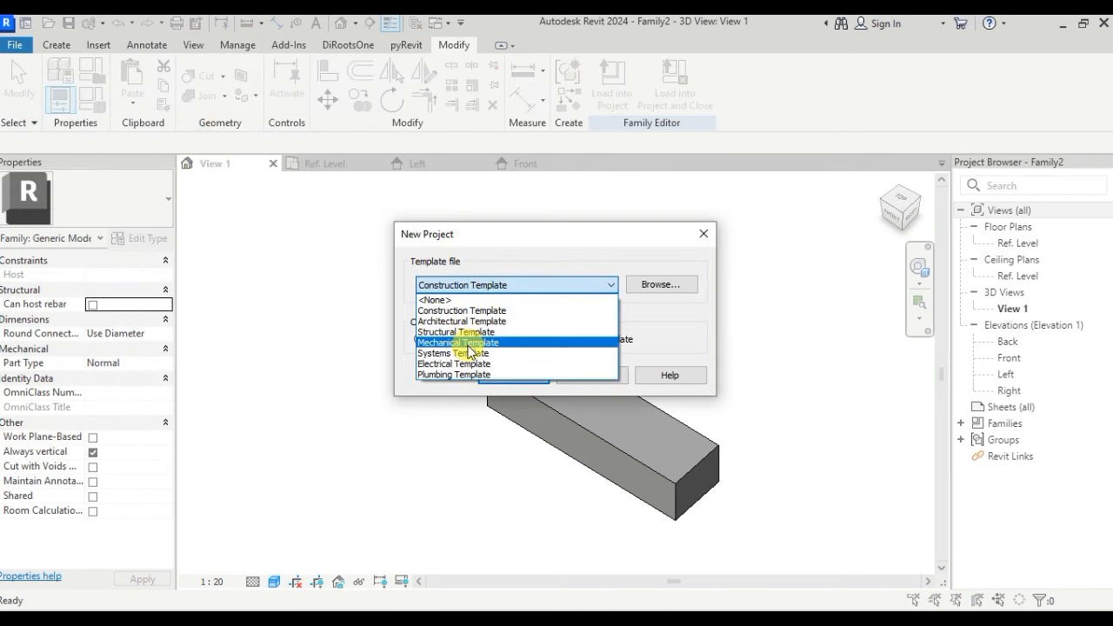
left_click(467, 346)
left_click(511, 376)
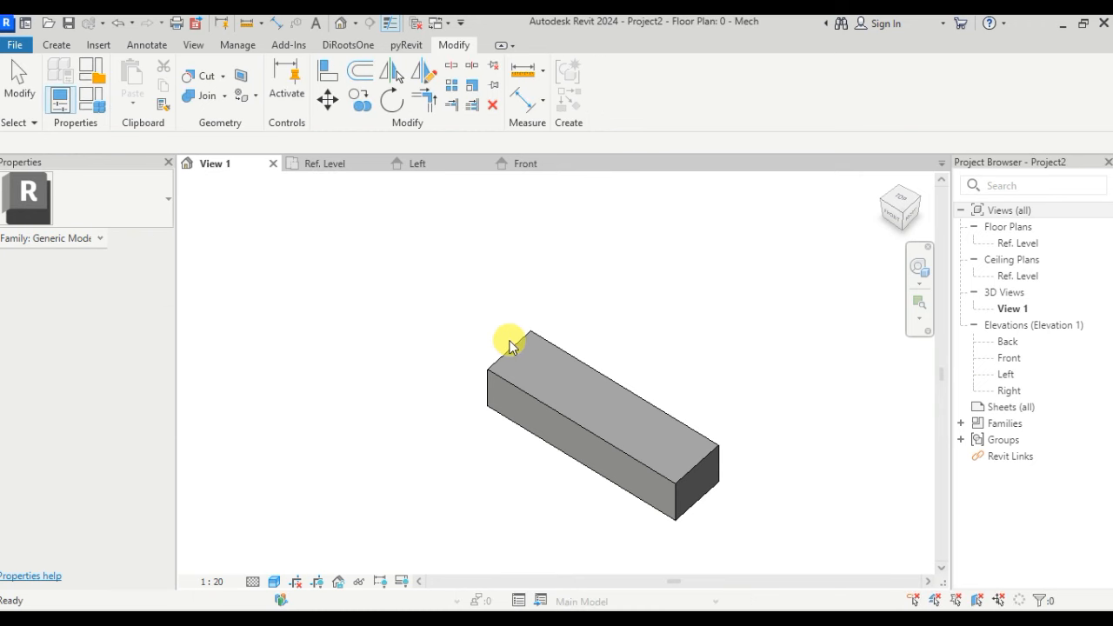
Return to the family's Ref. Level plan and change the family category to Mechanical Equipment.
left_click(331, 167)
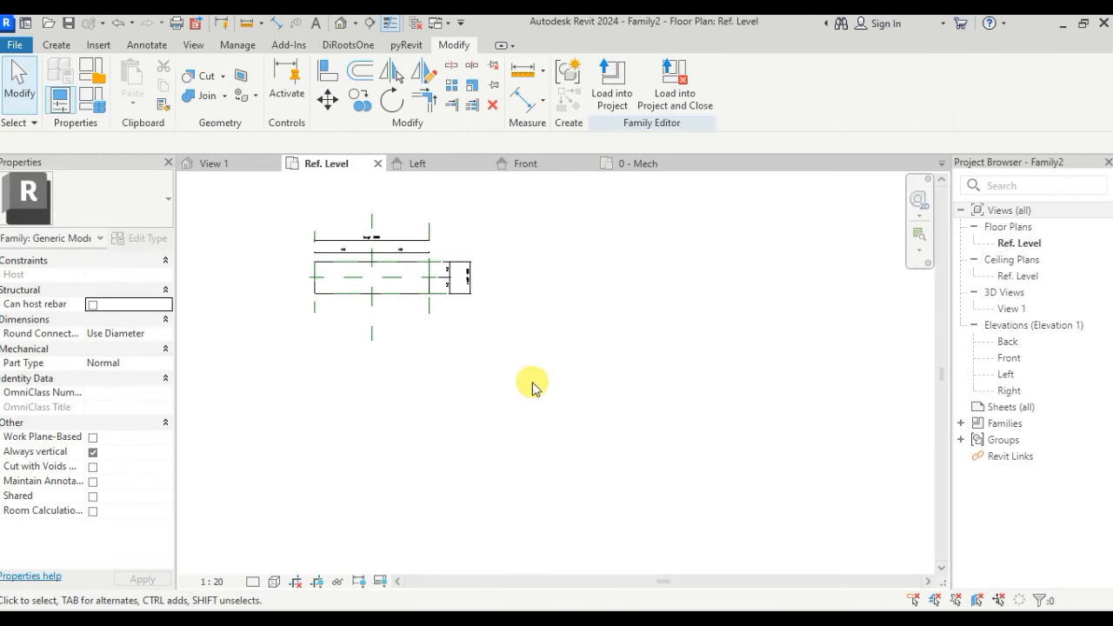
middle_click_drag(534, 380, 641, 427)
left_click(92, 74)
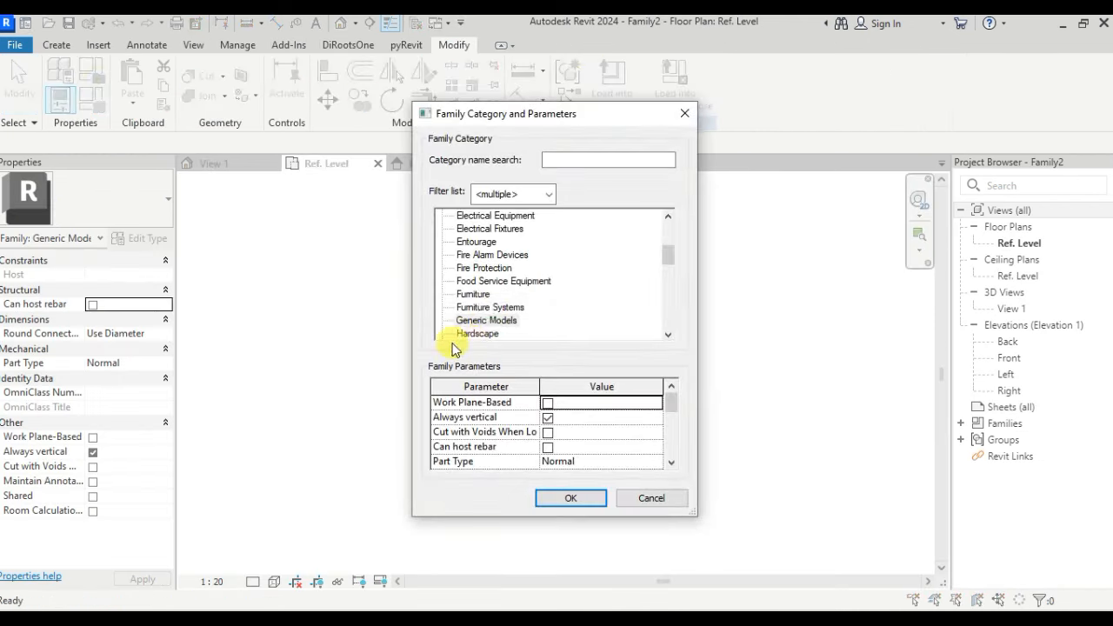
left_click(488, 308)
left_click(483, 296)
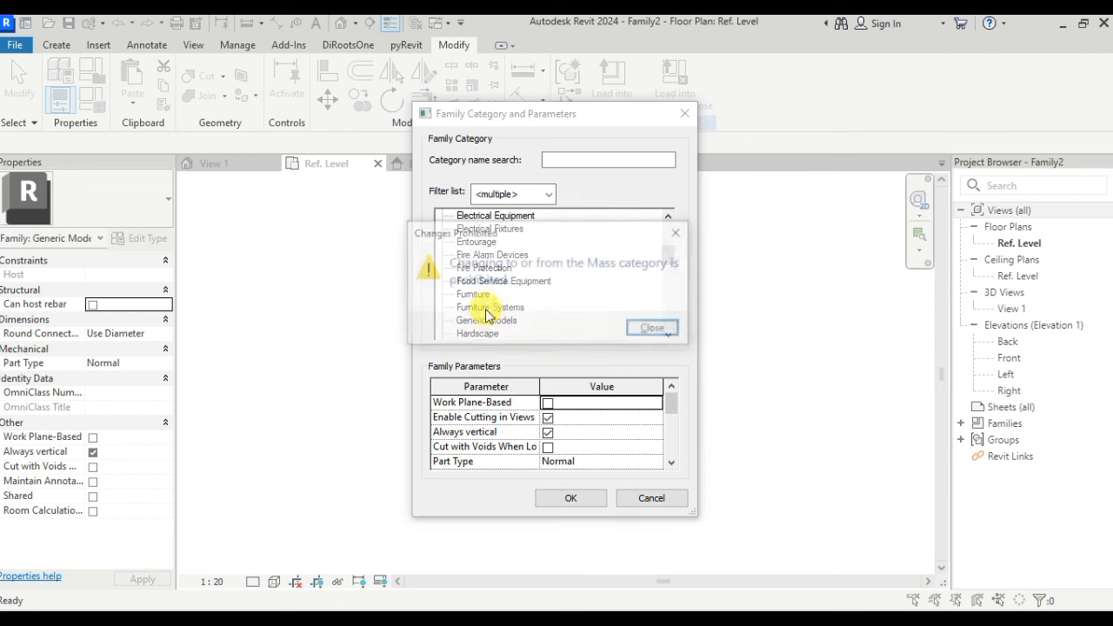
left_click(682, 230)
scroll(505, 287, "down", 2)
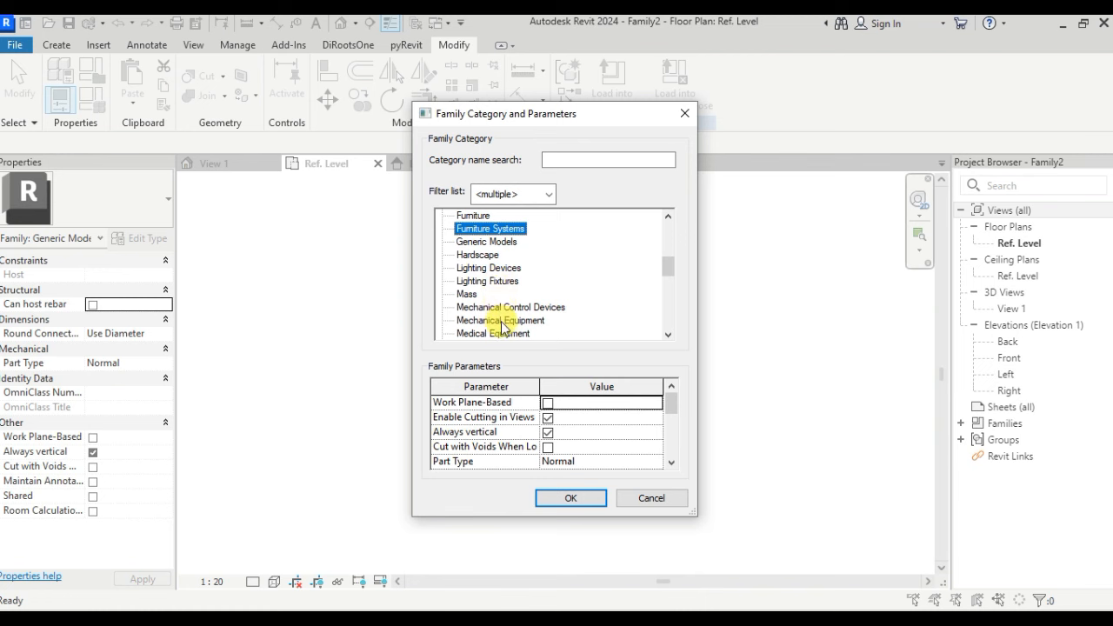
left_click(502, 321)
left_click(571, 498)
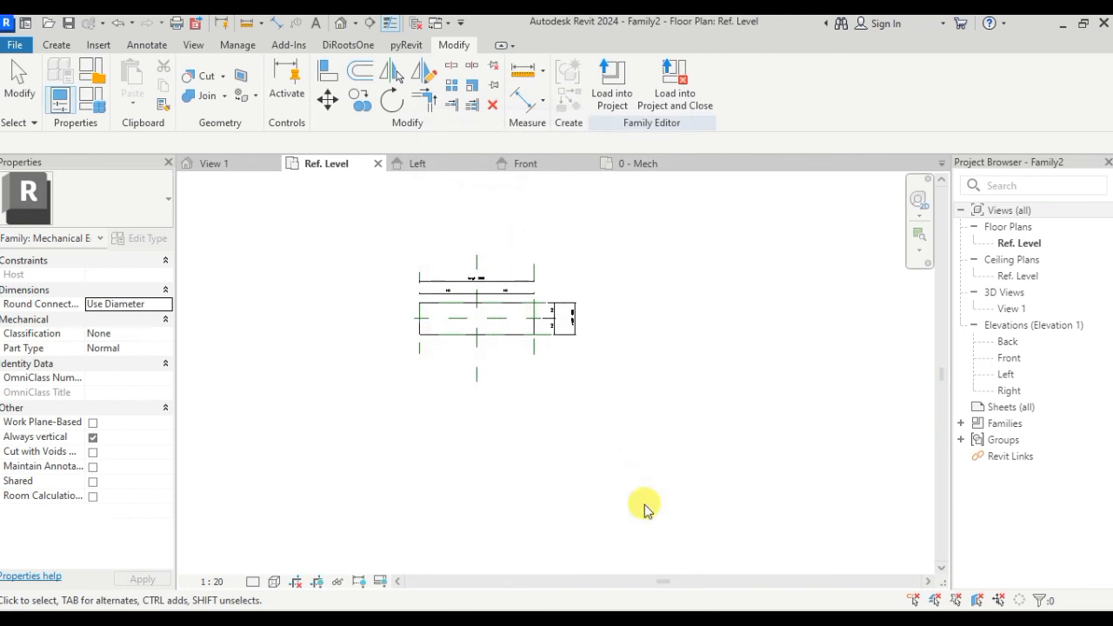
Load the family into the new project without closing it and place one instance near the centre of the 0 - Mech floor plan.
left_click(647, 91)
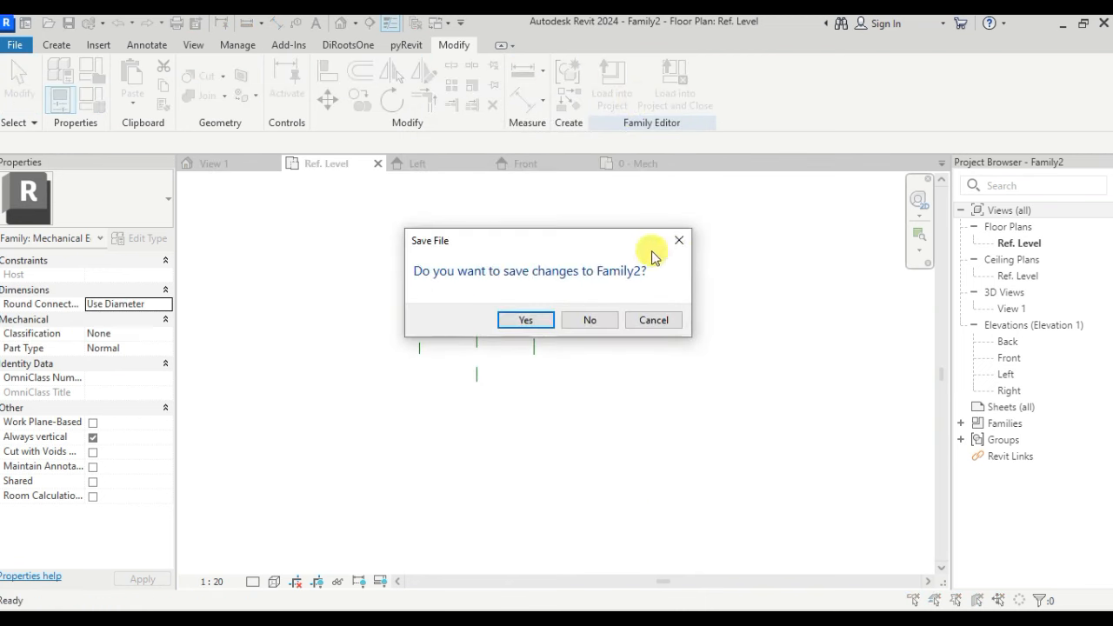
left_click(653, 320)
left_click(614, 100)
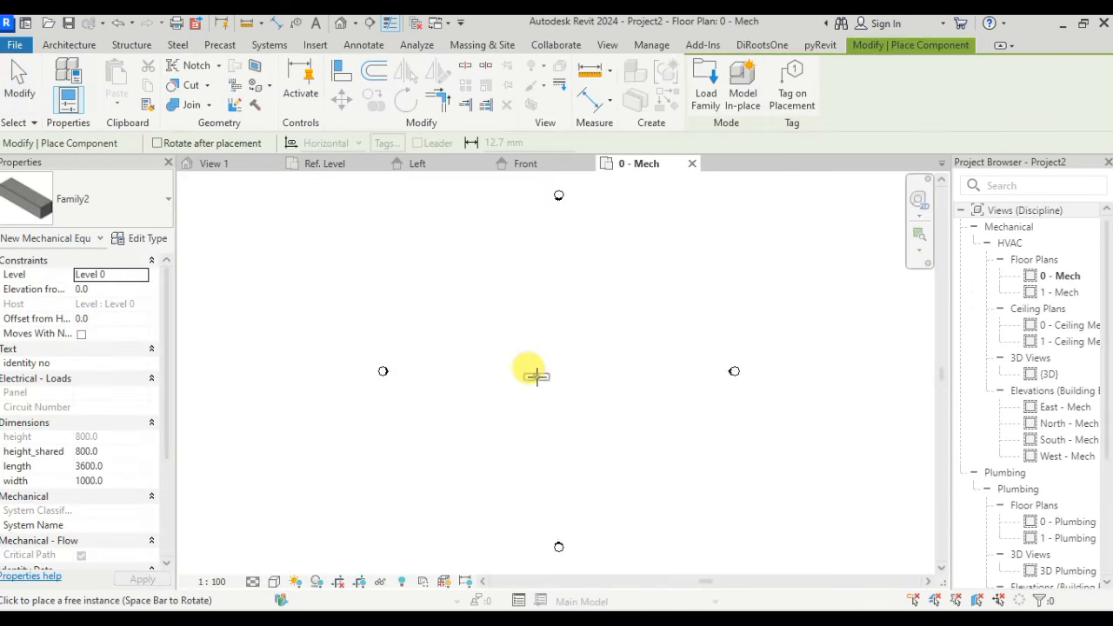
left_click(537, 376)
key("Escape")
key("Escape")
Select the placed family instance, examine its identity no and dimension parameters, and deselect it.
scroll(545, 373, "up", 2)
left_click(530, 365)
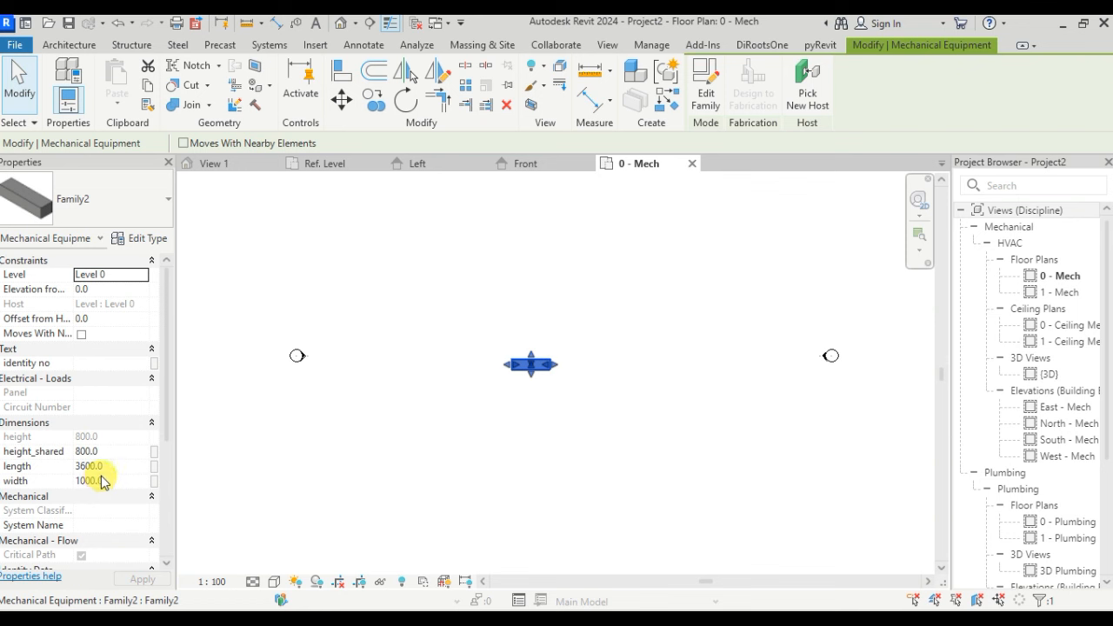
scroll(103, 482, "down", 1)
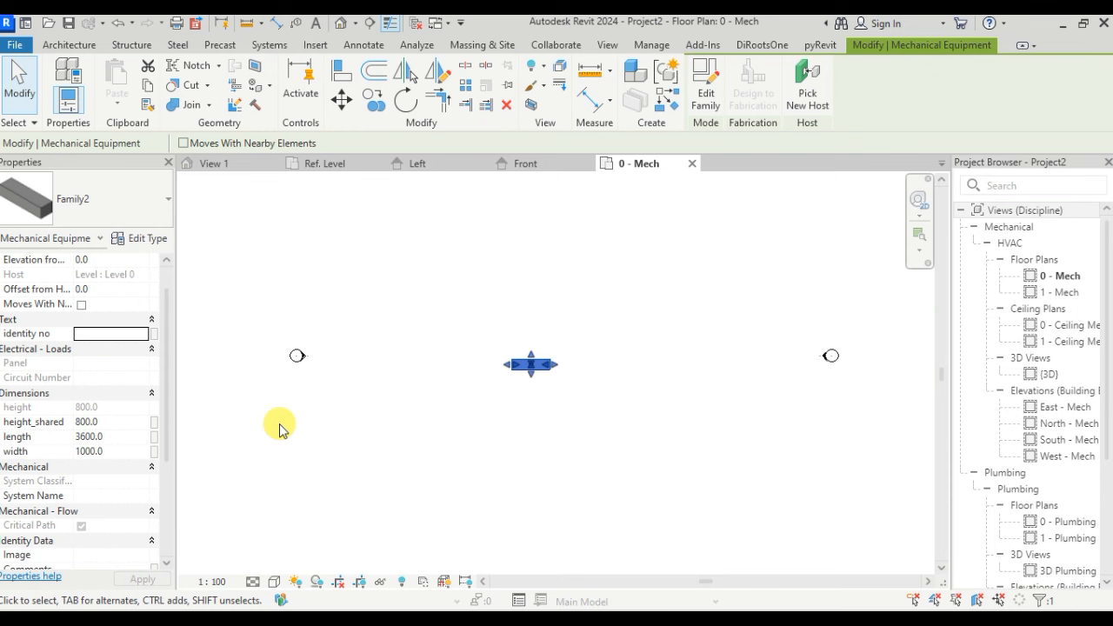
left_click(379, 426)
middle_click_drag(434, 433, 469, 445)
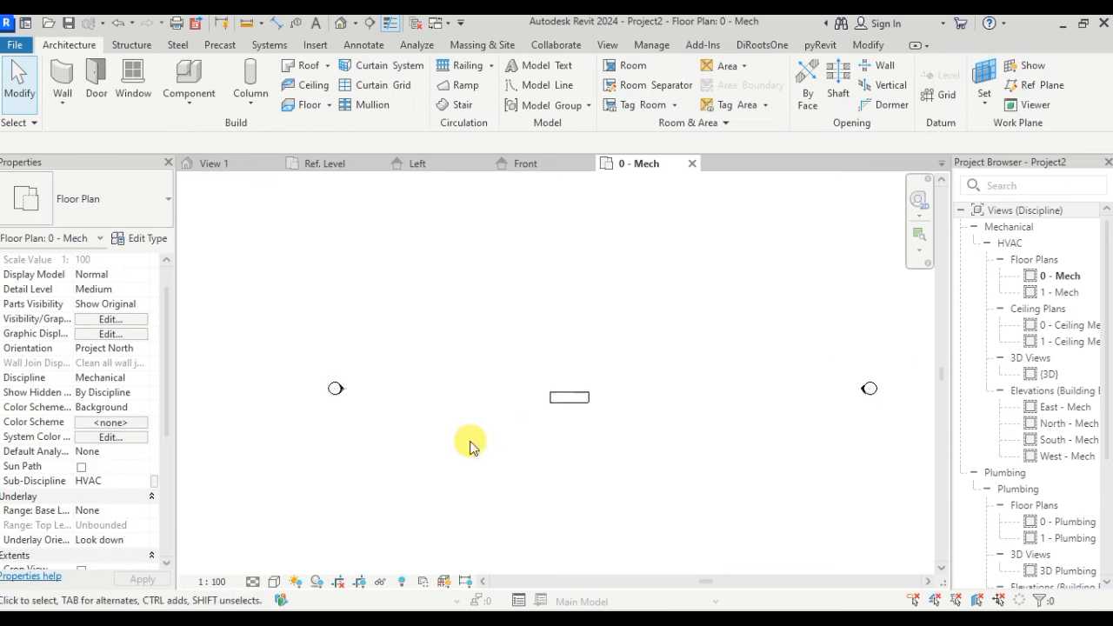
scroll(469, 426, "down", 1)
scroll(469, 298, "down", 1)
middle_click_drag(469, 371, 472, 321)
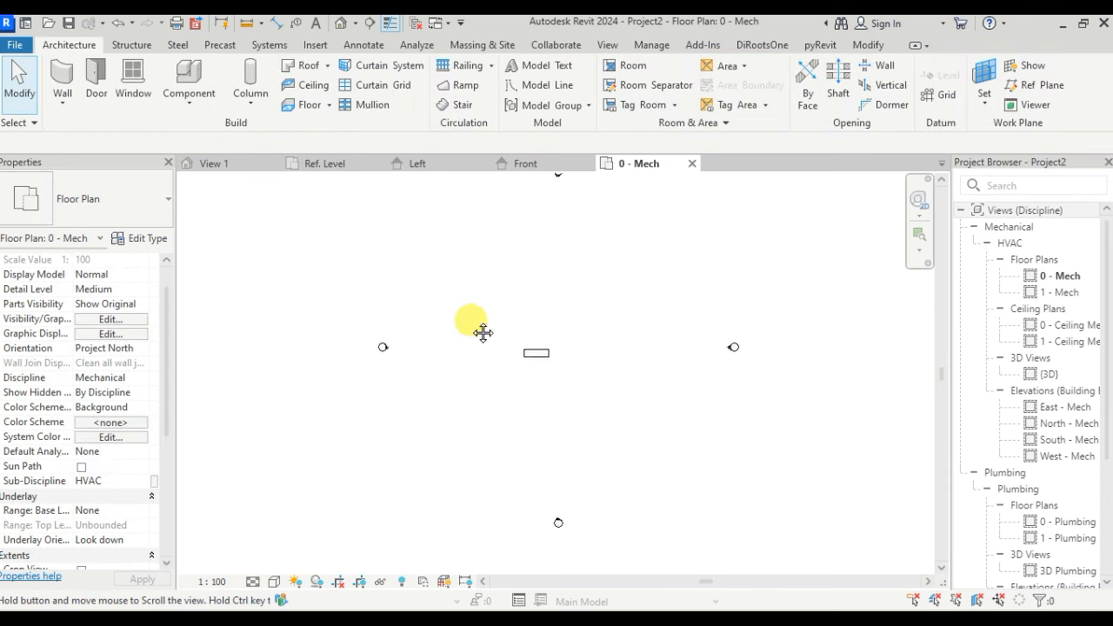